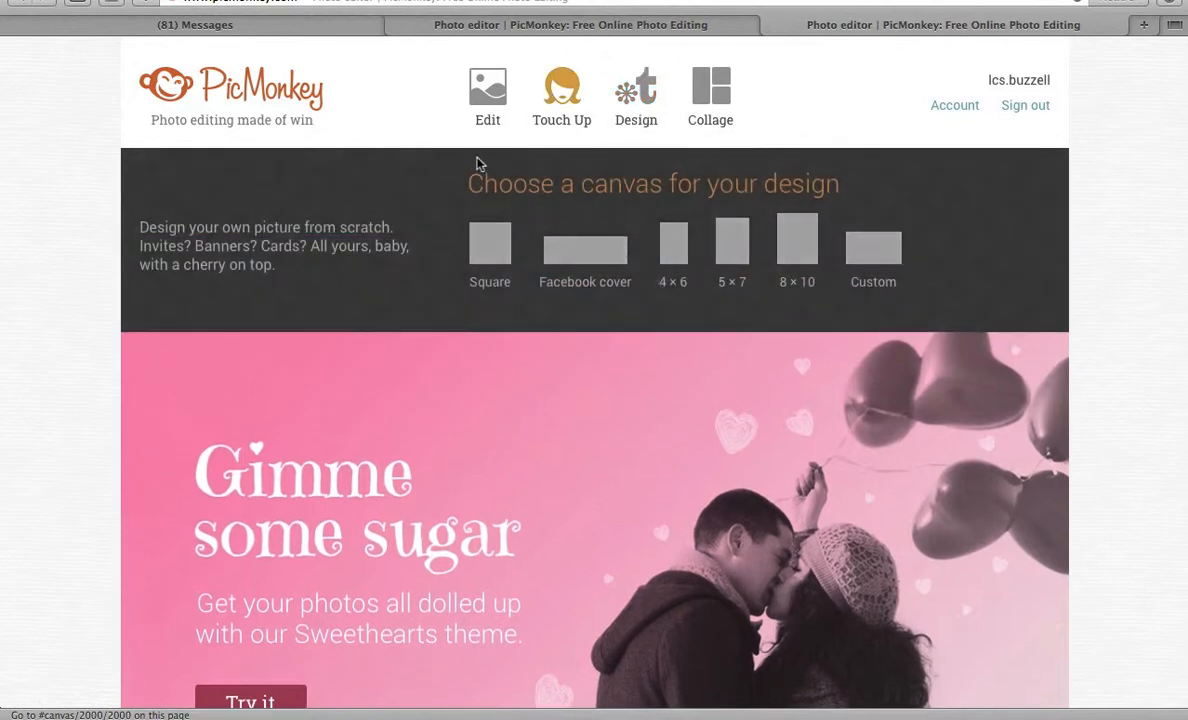
Show the Design canvas choices: Square, Facebook cover, 4 × 6, 5 × 7, 8 × 10 and Custom.
{"action": "mouse_move", "coordinate": [476, 96]}
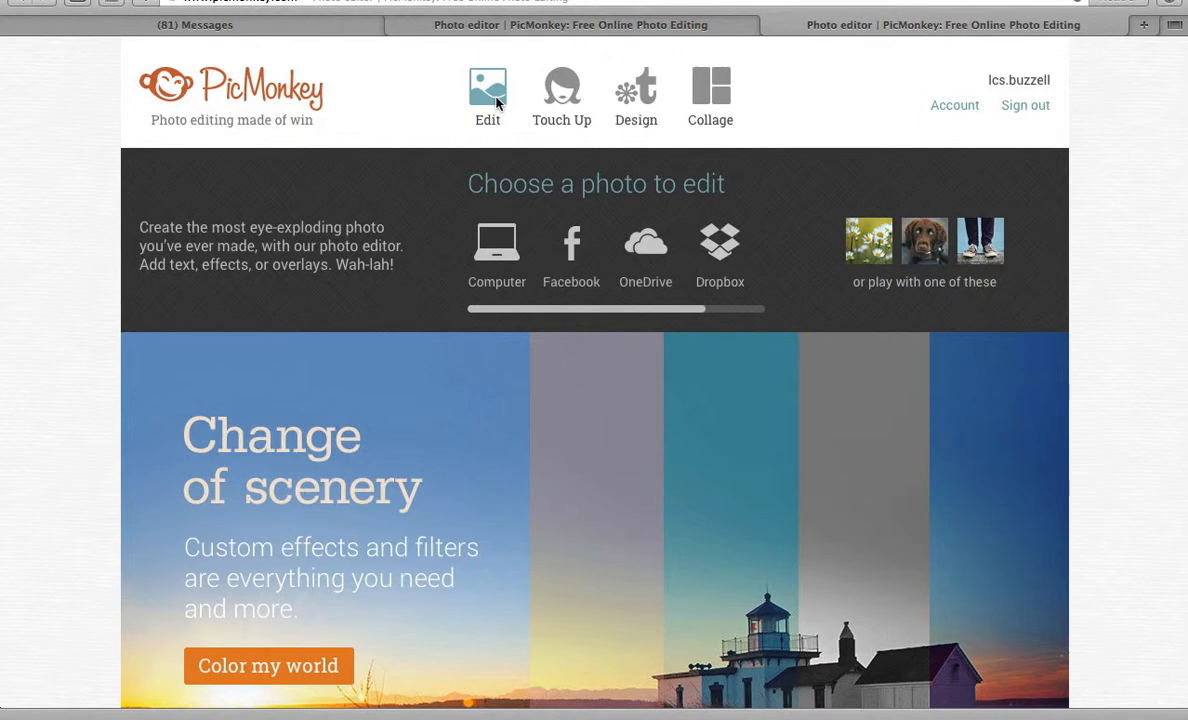
{"action": "left_click", "coordinate": [636, 92]}
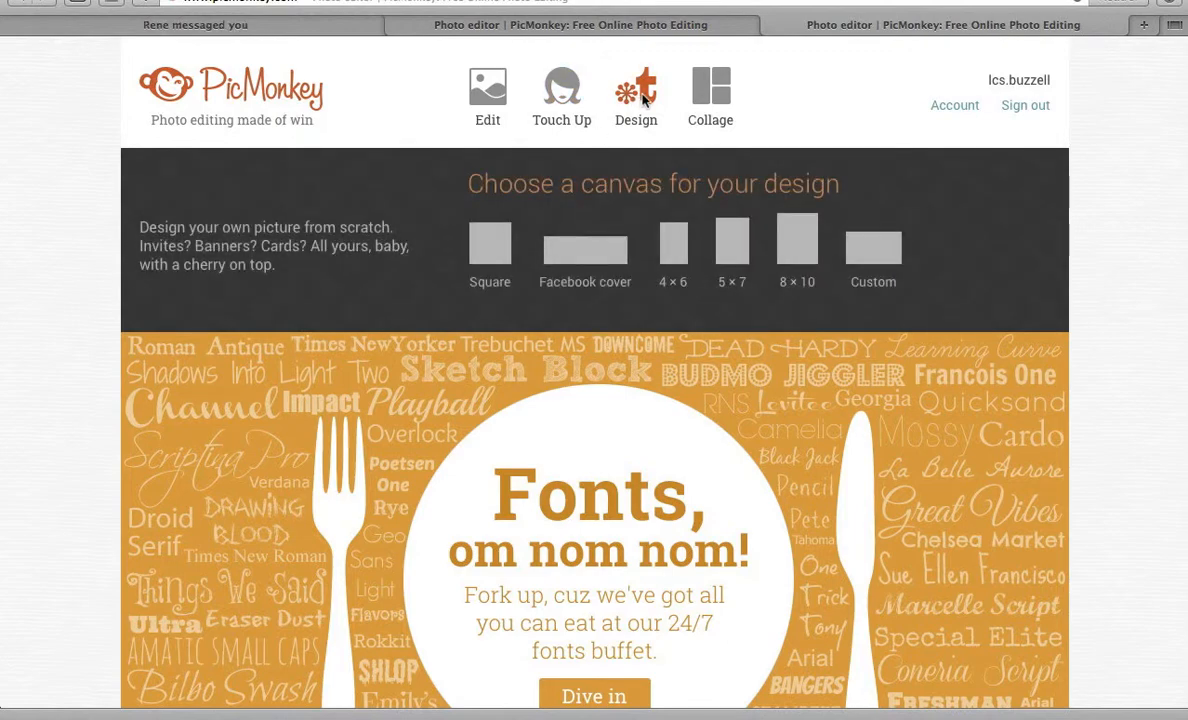
Open FullSizeRender-14.jpg from Downloads and apply Auto adjust to brighten it.
{"action": "left_click", "coordinate": [489, 97]}
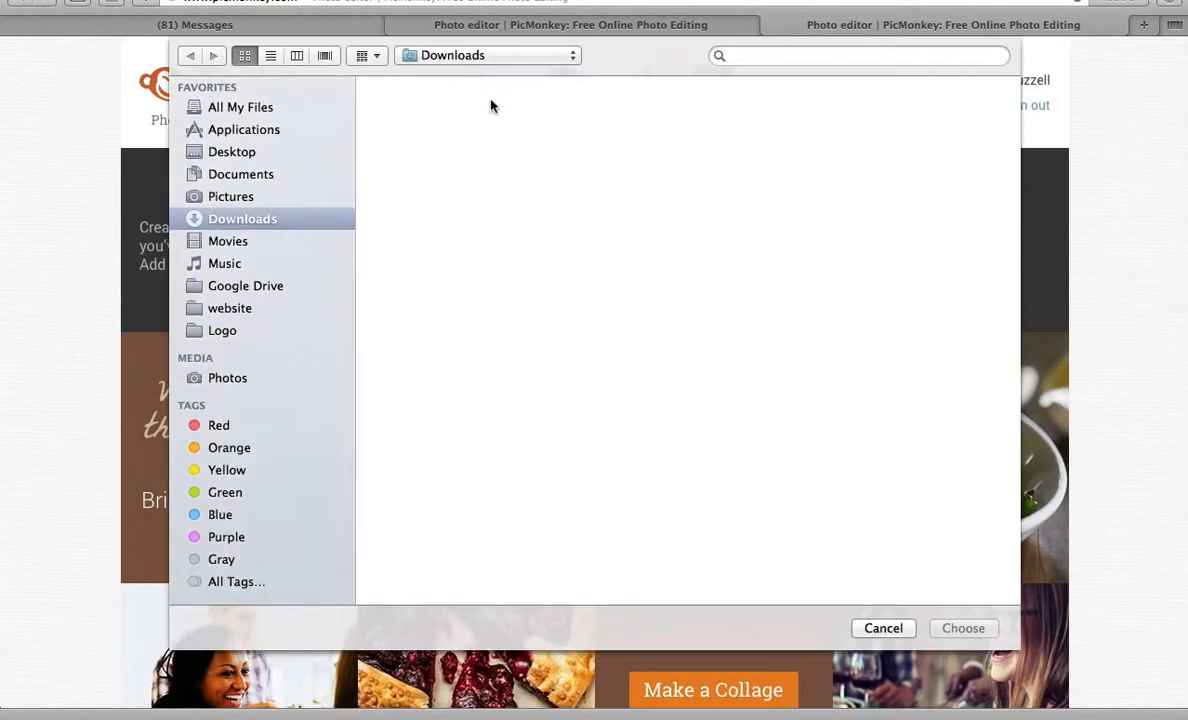
{"action": "scroll", "coordinate": [517, 442], "scroll_direction": "down", "scroll_amount": 5}
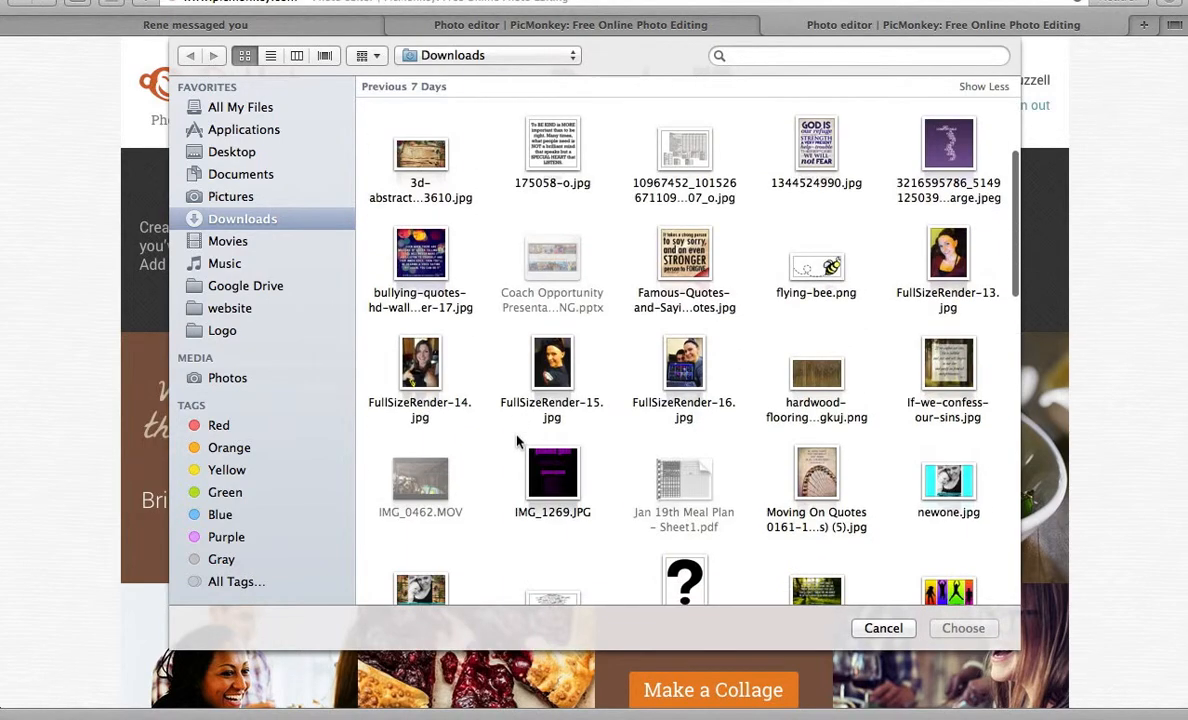
{"action": "double_click", "coordinate": [398, 393]}
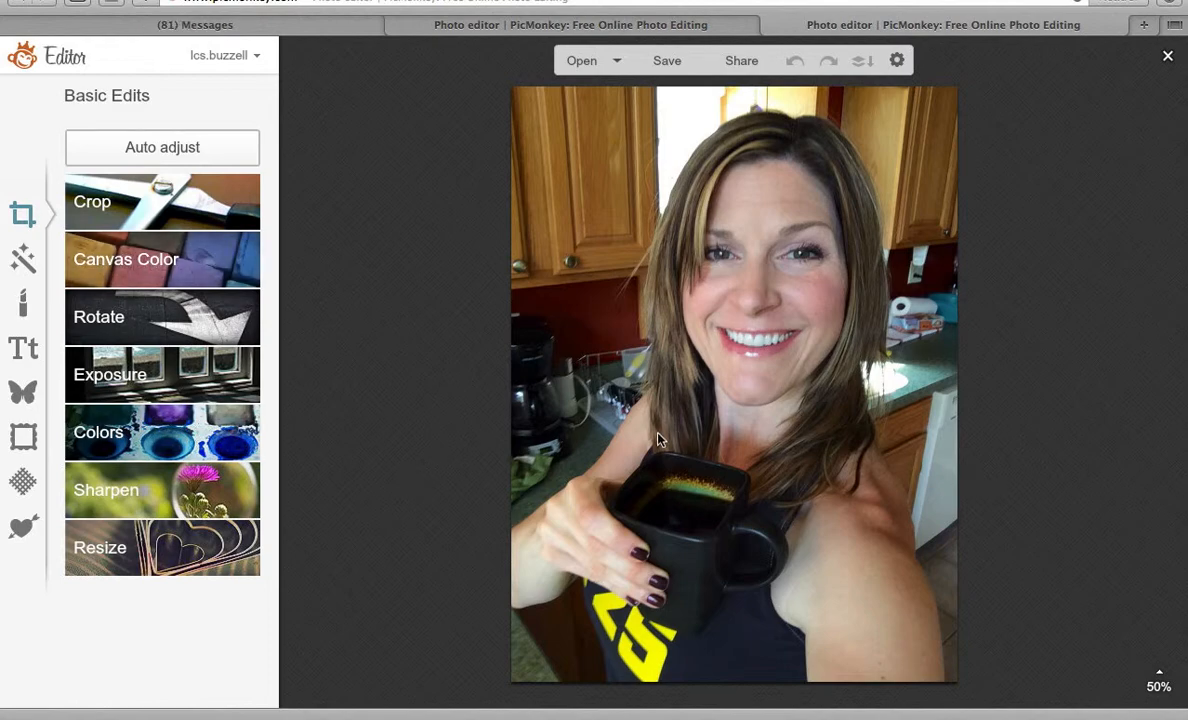
{"action": "left_click", "coordinate": [199, 148]}
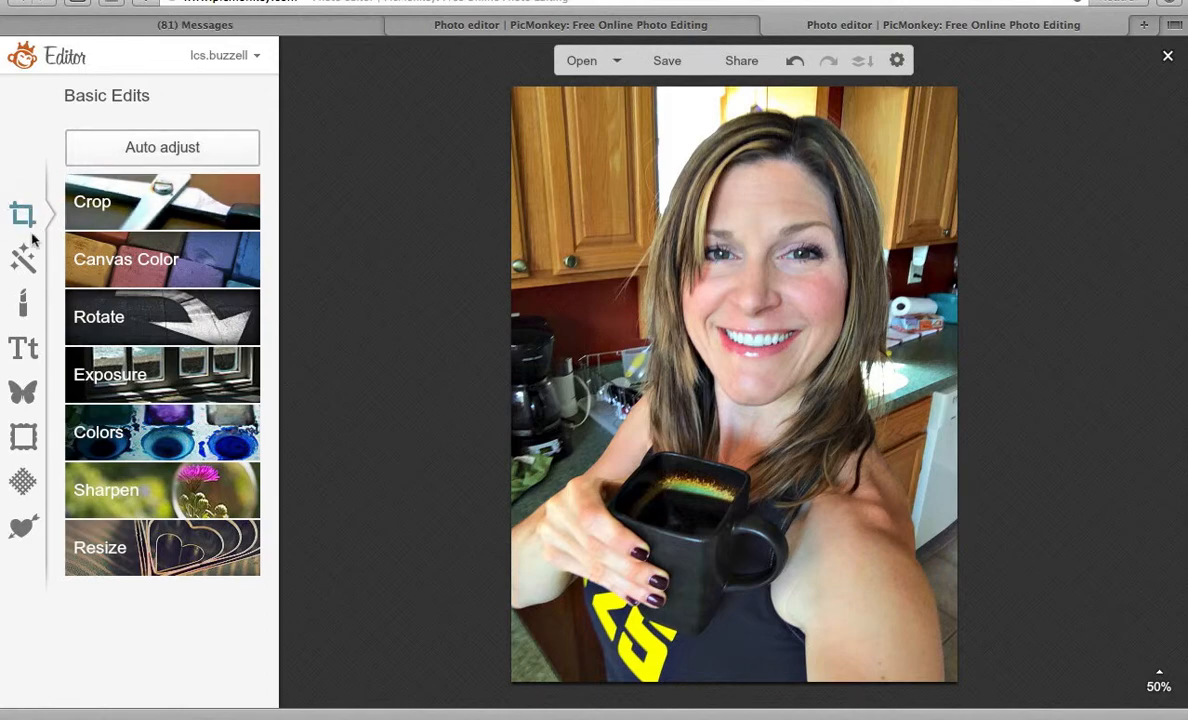
Crop the selfie slightly tighter to 910 × 1232.
{"action": "left_click", "coordinate": [135, 204]}
{"action": "left_click_drag", "start_coordinate": [703, 339], "coordinate": [655, 239]}
{"action": "left_click_drag", "start_coordinate": [831, 484], "coordinate": [959, 660]}
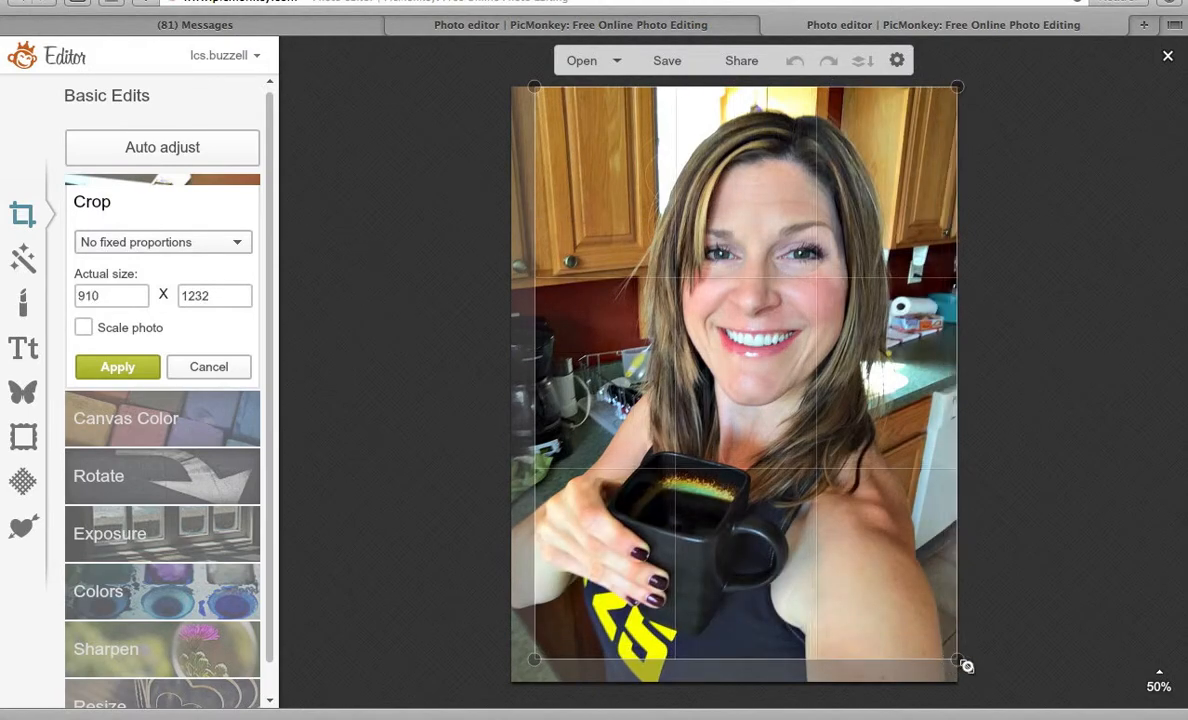
{"action": "left_click", "coordinate": [117, 367]}
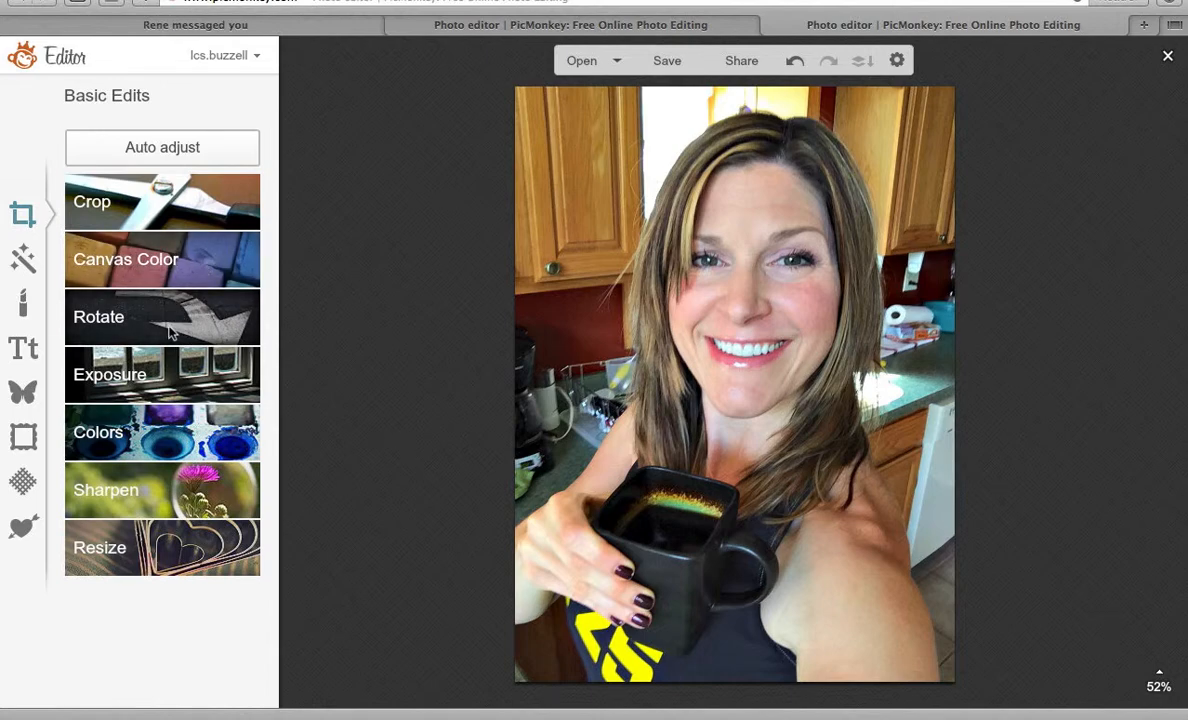
Preview a cyan canvas colour, then cancel to keep the original.
{"action": "left_click", "coordinate": [172, 265]}
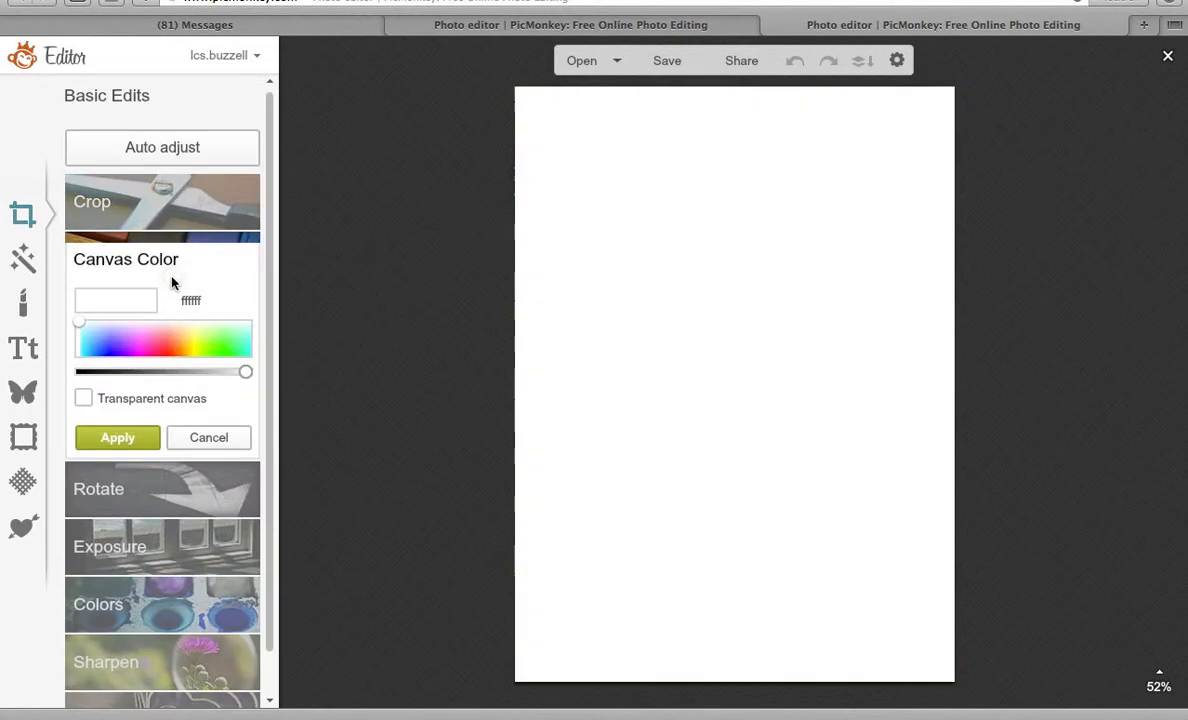
{"action": "left_click", "coordinate": [88, 342]}
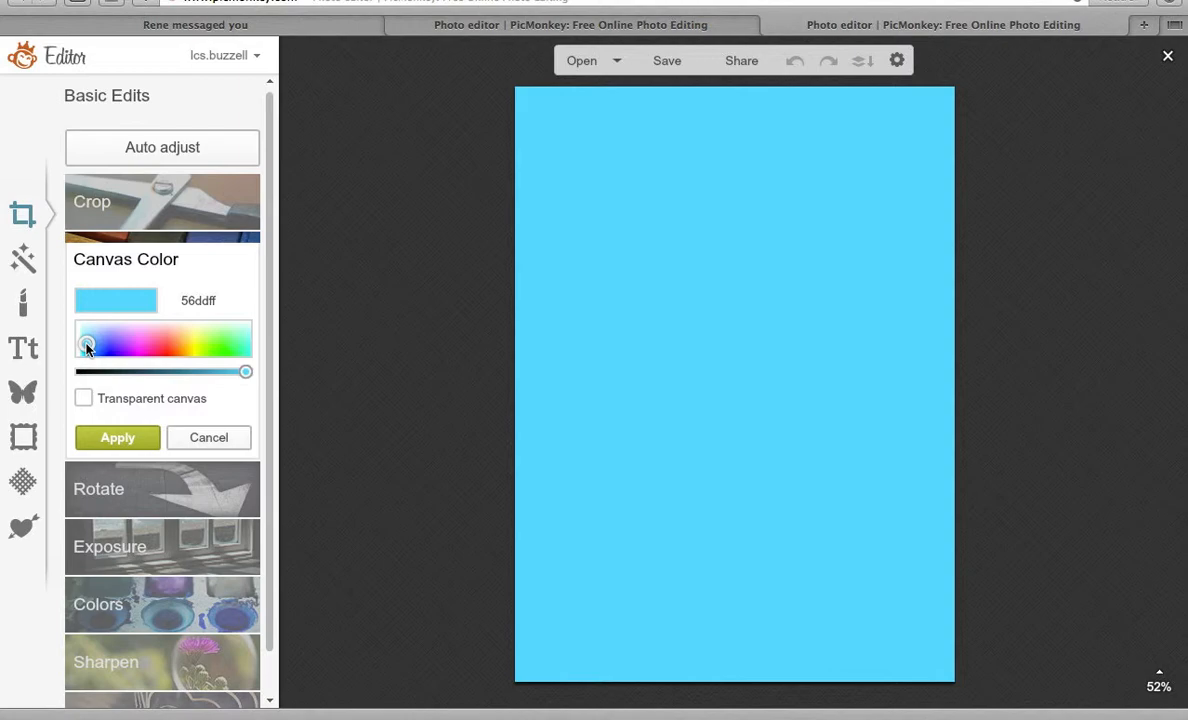
{"action": "left_click", "coordinate": [225, 438]}
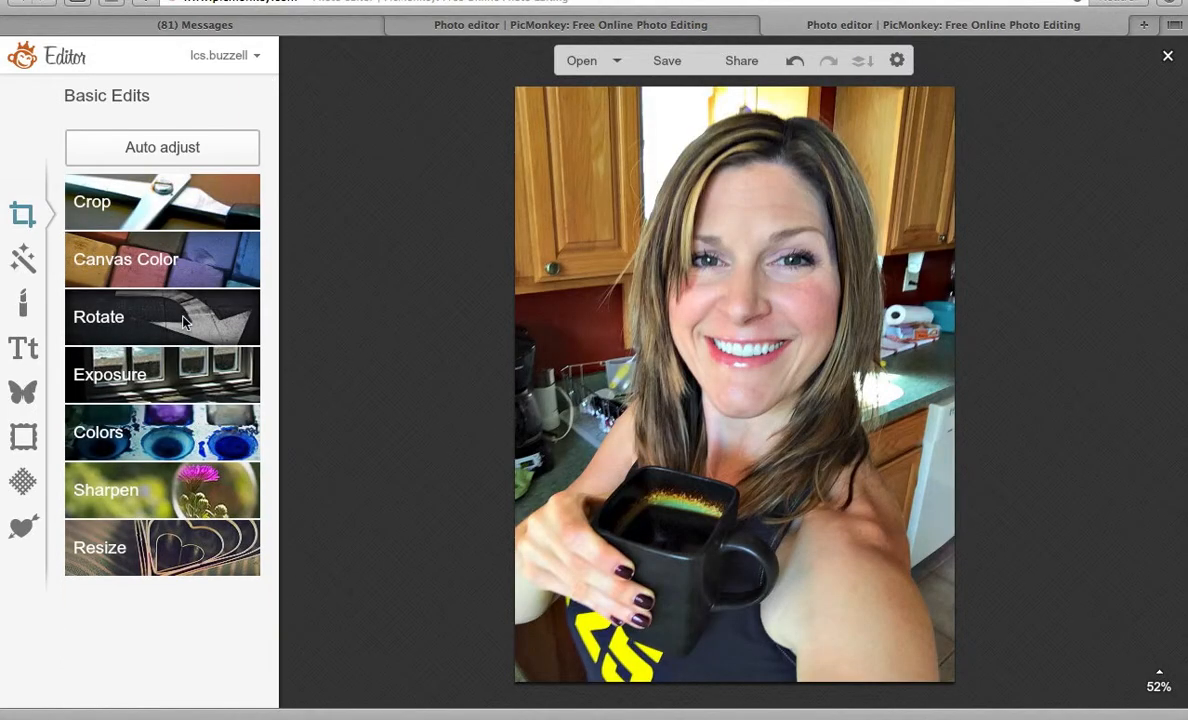
{"action": "left_click", "coordinate": [157, 388]}
{"action": "mouse_move", "coordinate": [163, 464]}
{"action": "left_mouse_down"}
{"action": "mouse_move", "coordinate": [208, 468]}
{"action": "mouse_move", "coordinate": [154, 464]}
{"action": "left_mouse_up"}
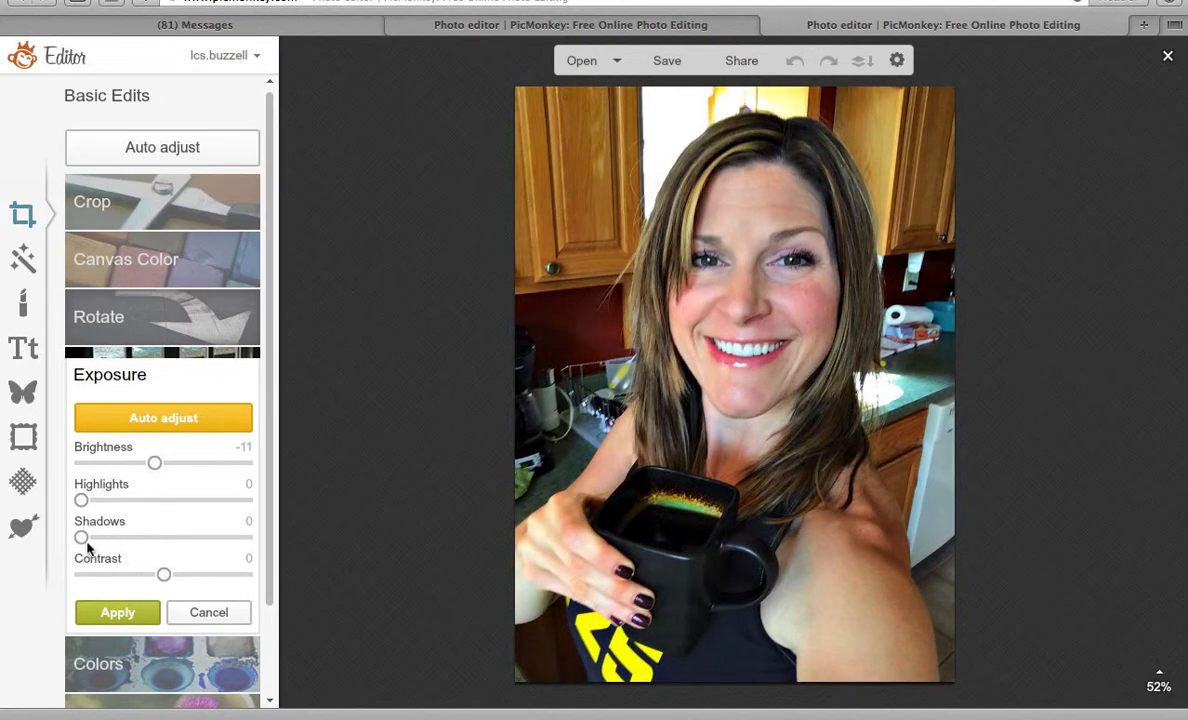
{"action": "mouse_move", "coordinate": [97, 543]}
{"action": "left_mouse_down"}
{"action": "mouse_move", "coordinate": [151, 538]}
{"action": "mouse_move", "coordinate": [97, 538]}
{"action": "left_mouse_up"}
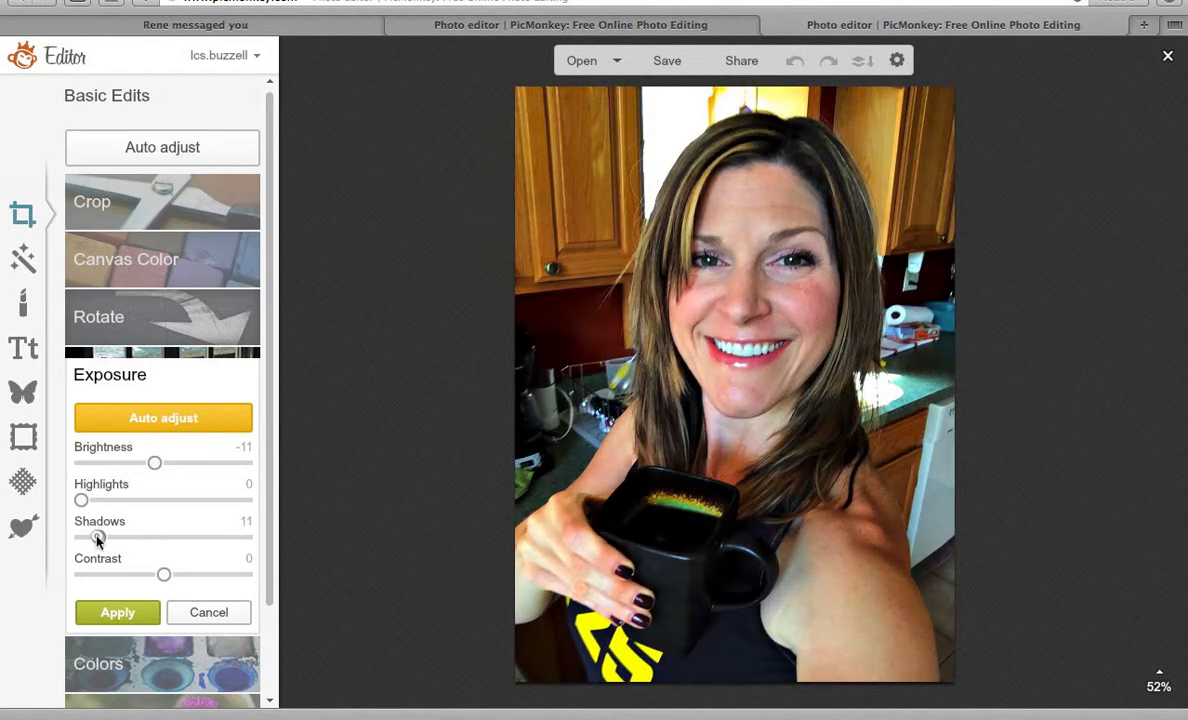
{"action": "left_click", "coordinate": [209, 613]}
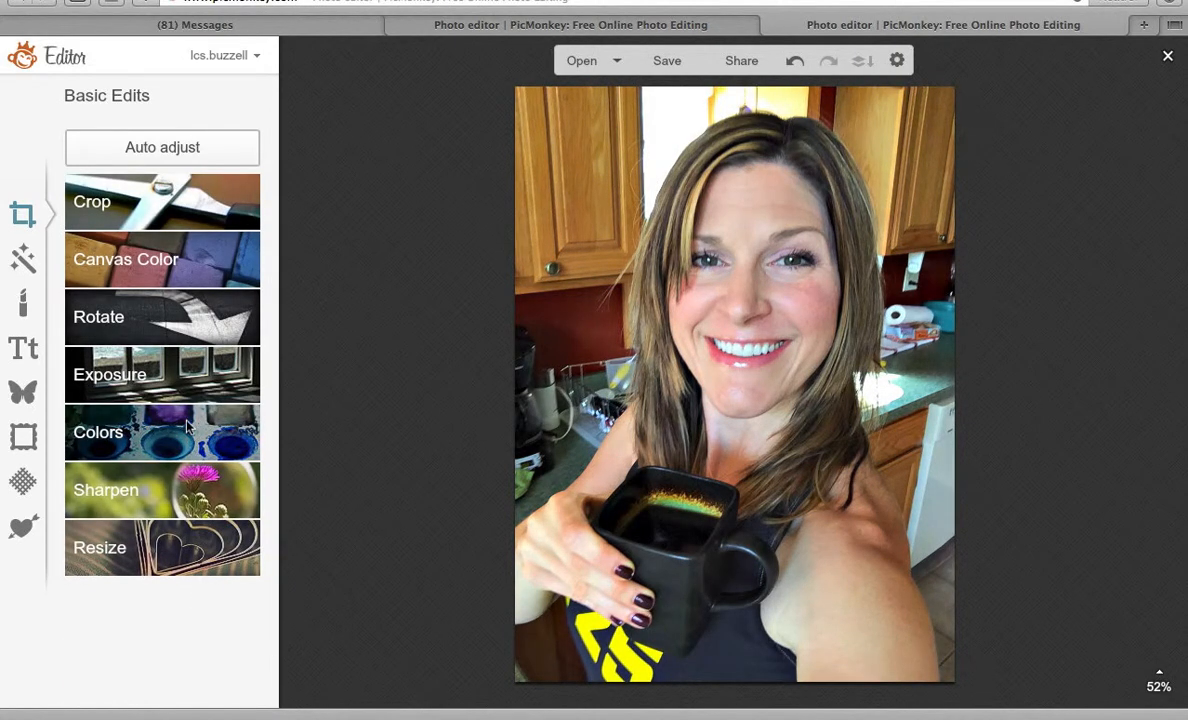
{"action": "left_click", "coordinate": [187, 430]}
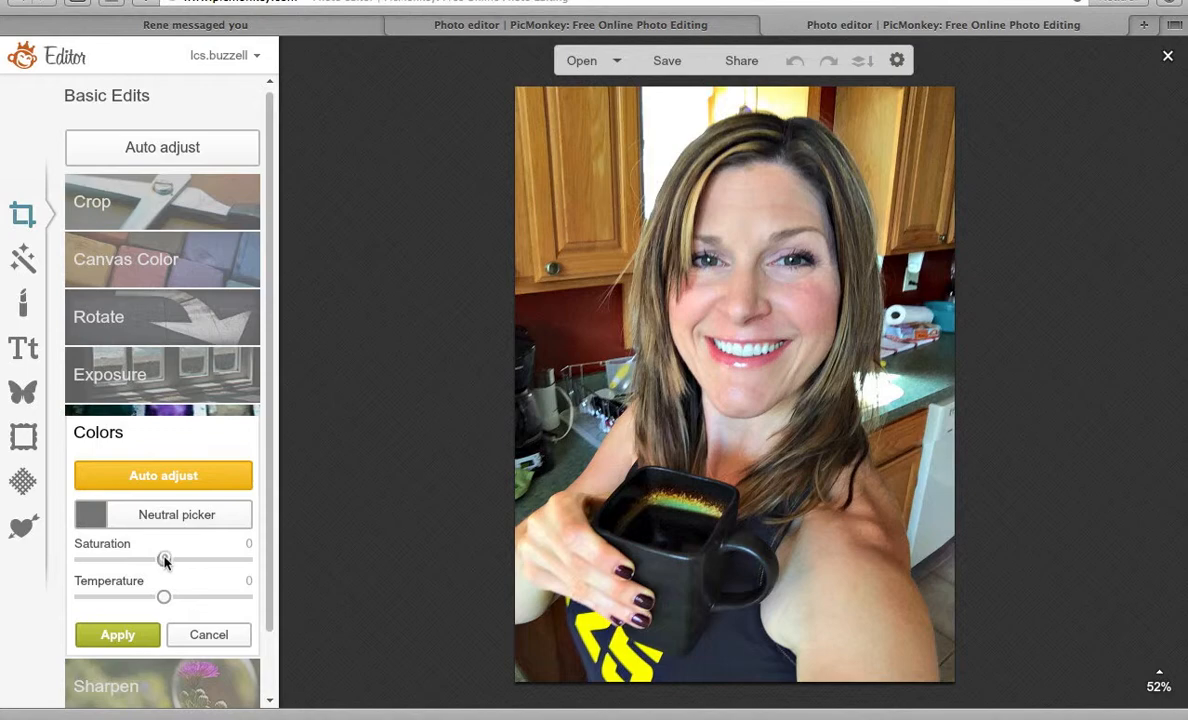
{"action": "left_click_drag", "start_coordinate": [164, 560], "coordinate": [190, 566]}
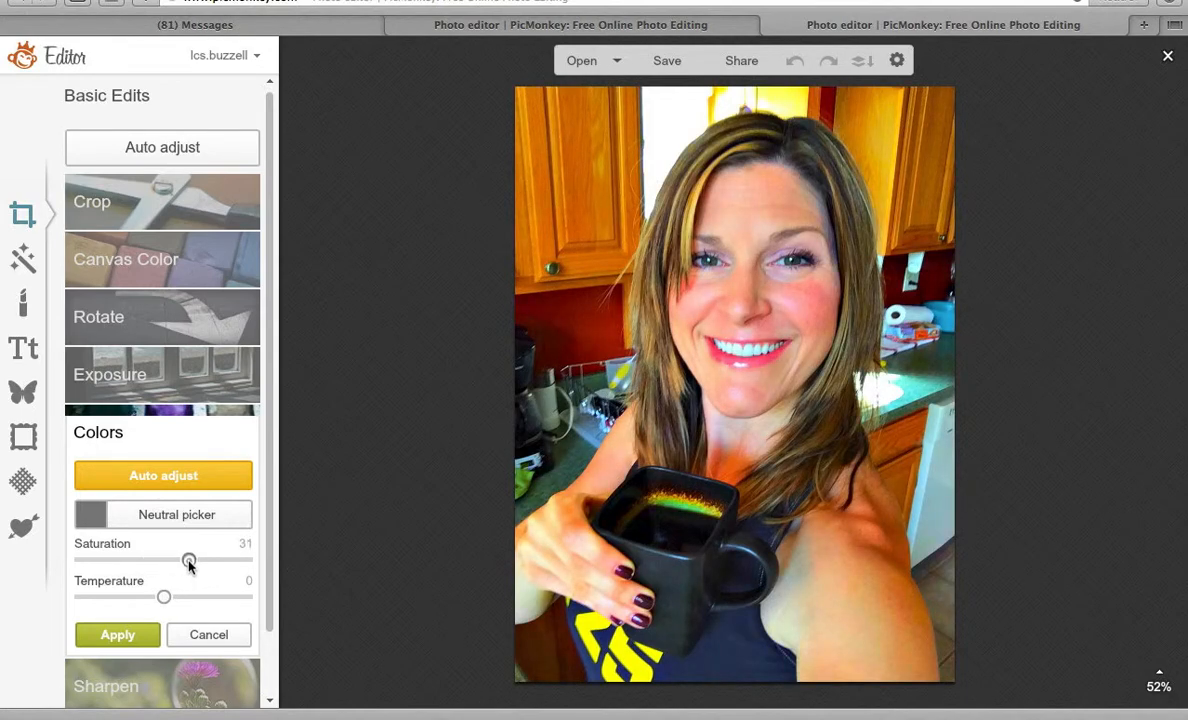
{"action": "left_click", "coordinate": [175, 642]}
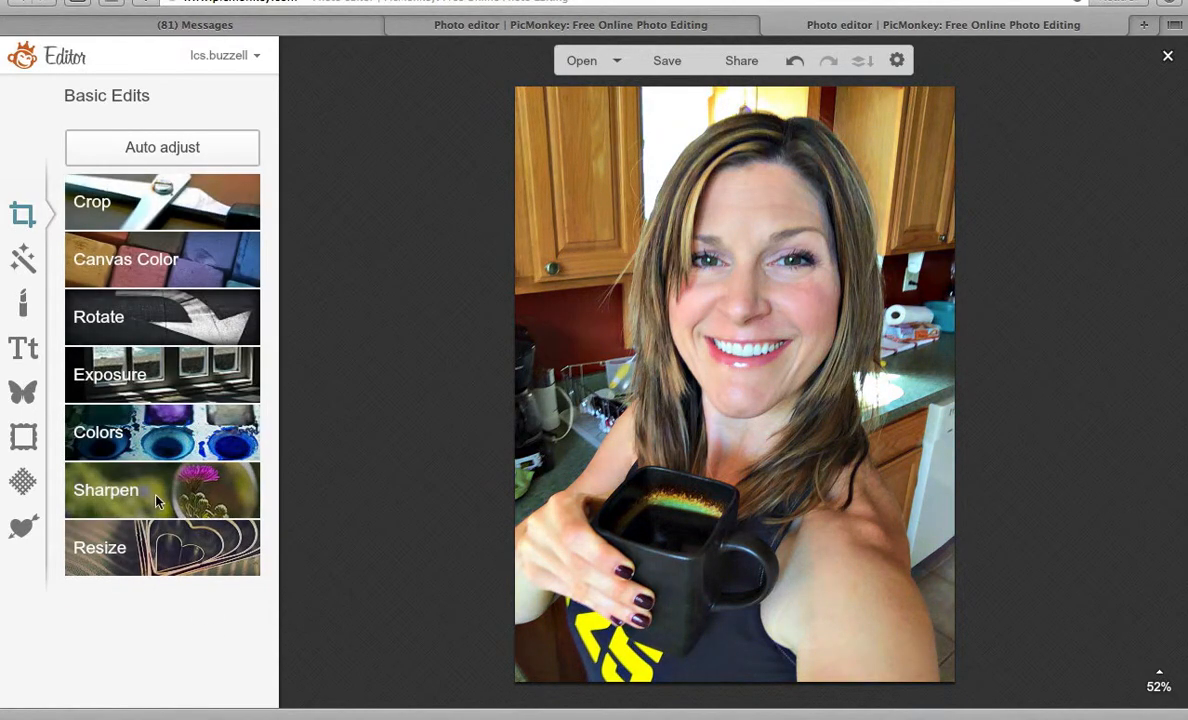
{"action": "left_click", "coordinate": [144, 470]}
{"action": "left_click_drag", "start_coordinate": [79, 540], "coordinate": [310, 528]}
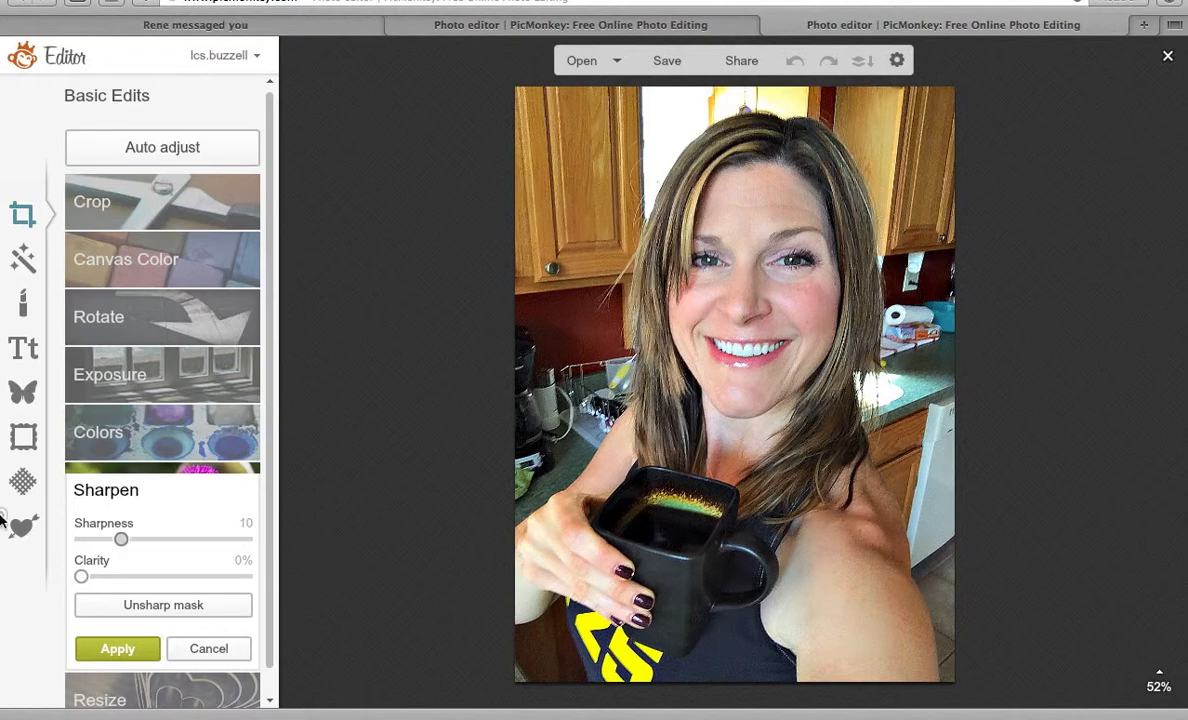
{"action": "left_click", "coordinate": [207, 649]}
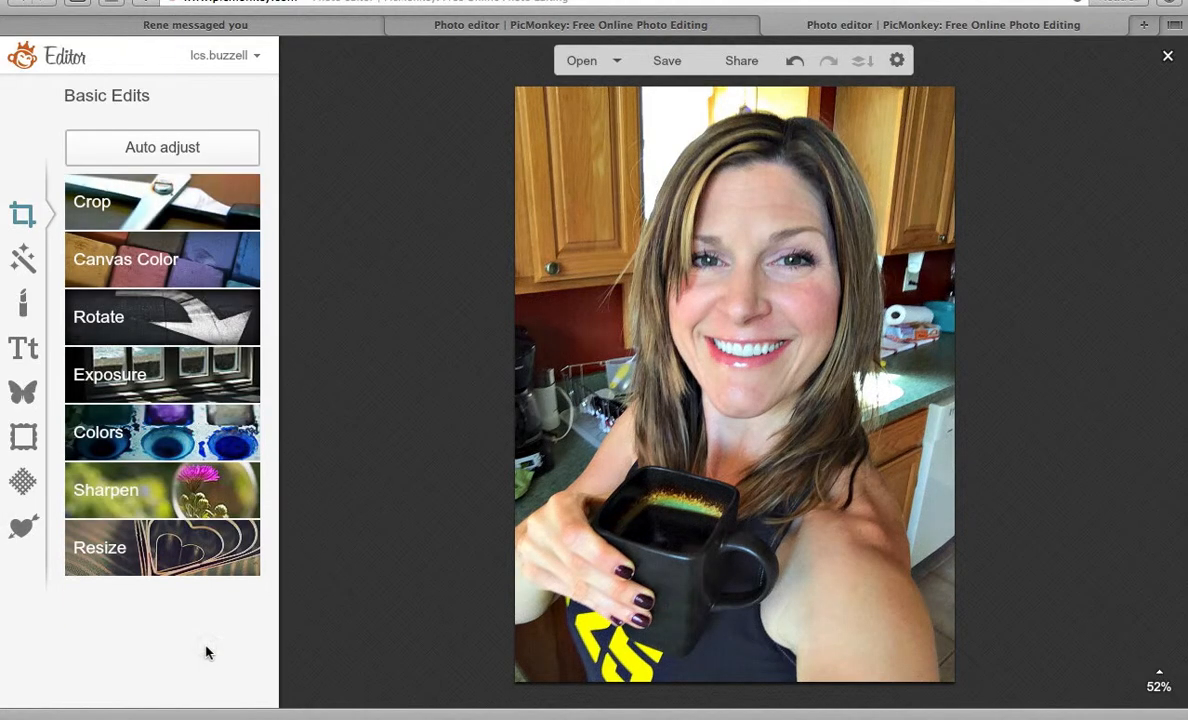
{"action": "left_click", "coordinate": [178, 543]}
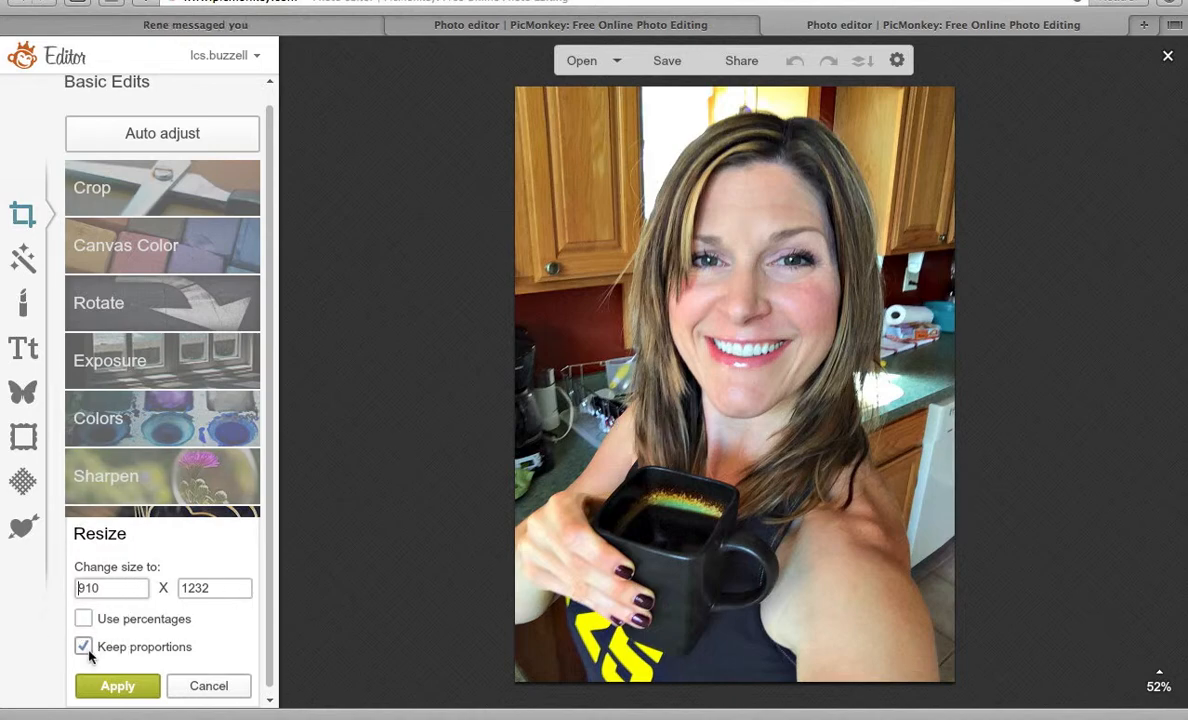
{"action": "left_click", "coordinate": [206, 686]}
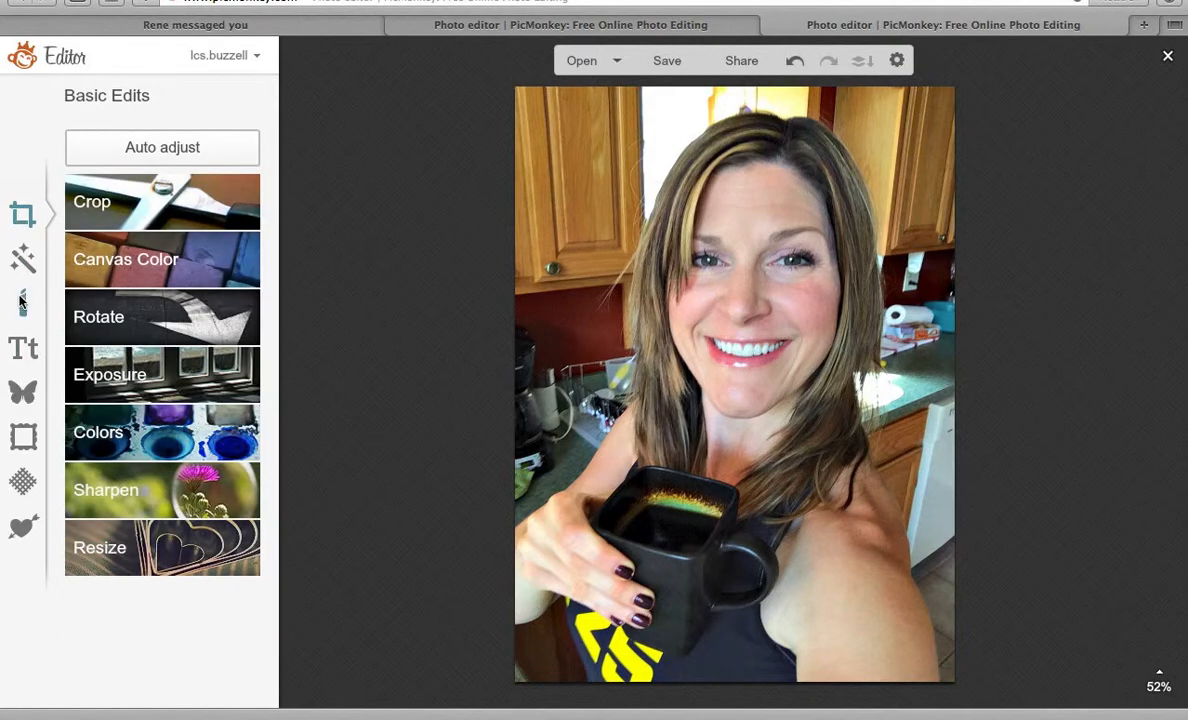
Try Airbrush on the forehead with brush size 43, then cancel the smoothing.
{"action": "left_click", "coordinate": [21, 308]}
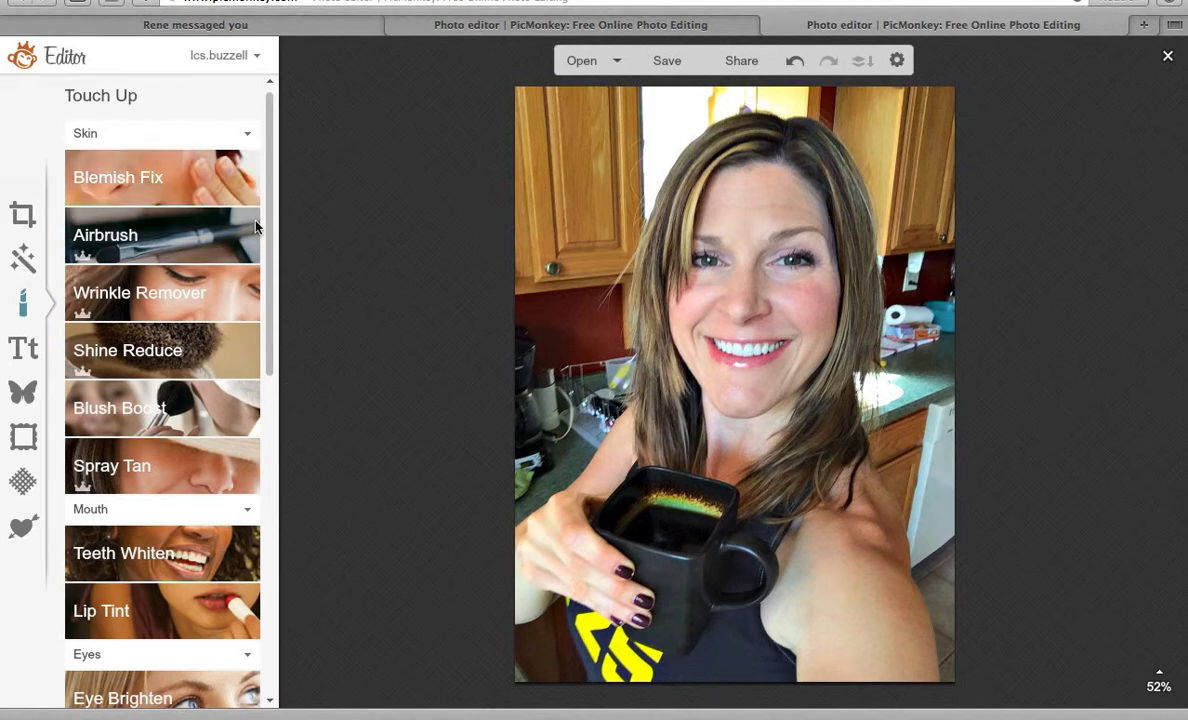
{"action": "left_click", "coordinate": [145, 243]}
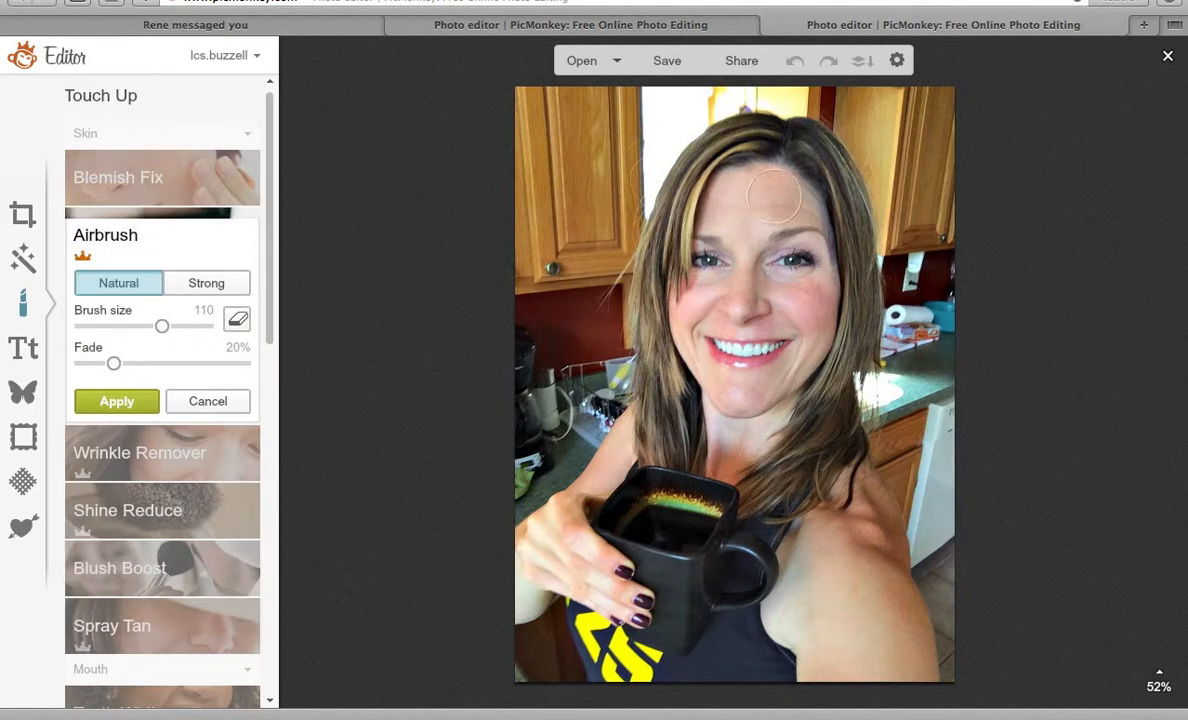
{"action": "mouse_move", "coordinate": [775, 196]}
{"action": "left_mouse_down"}
{"action": "mouse_move", "coordinate": [712, 180]}
{"action": "mouse_move", "coordinate": [764, 199]}
{"action": "mouse_move", "coordinate": [729, 187]}
{"action": "mouse_move", "coordinate": [734, 204]}
{"action": "left_mouse_up"}
{"action": "left_click_drag", "start_coordinate": [162, 326], "coordinate": [131, 335]}
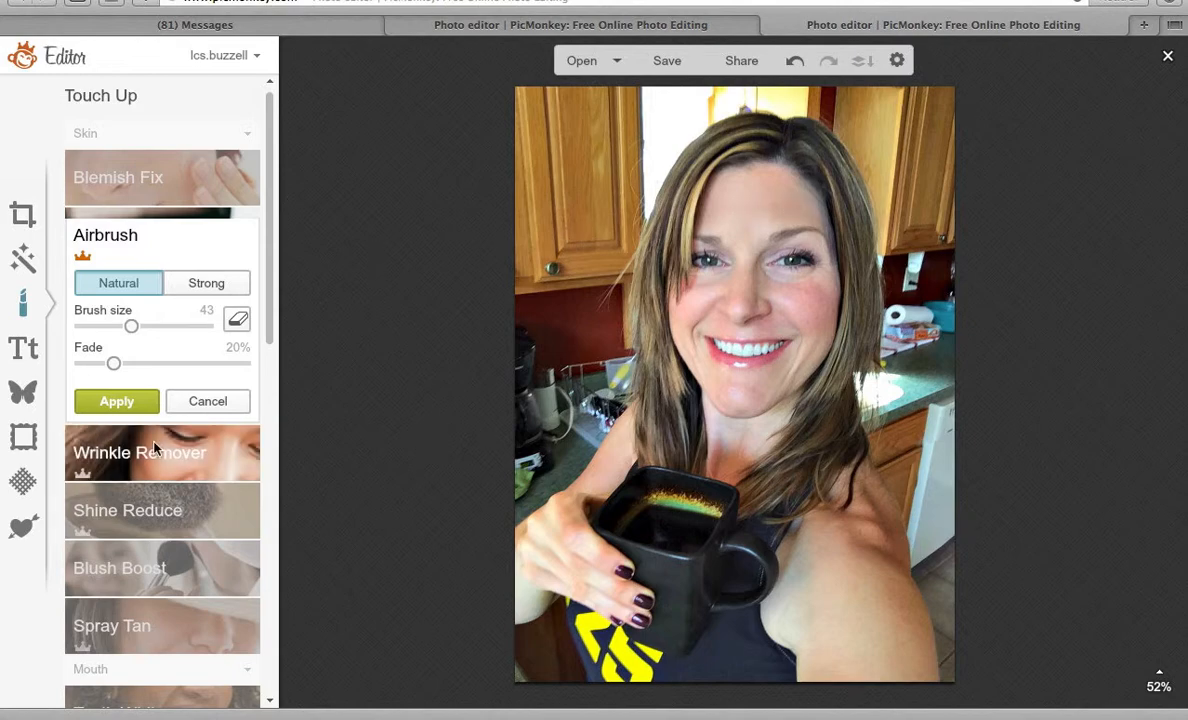
{"action": "left_click", "coordinate": [197, 403]}
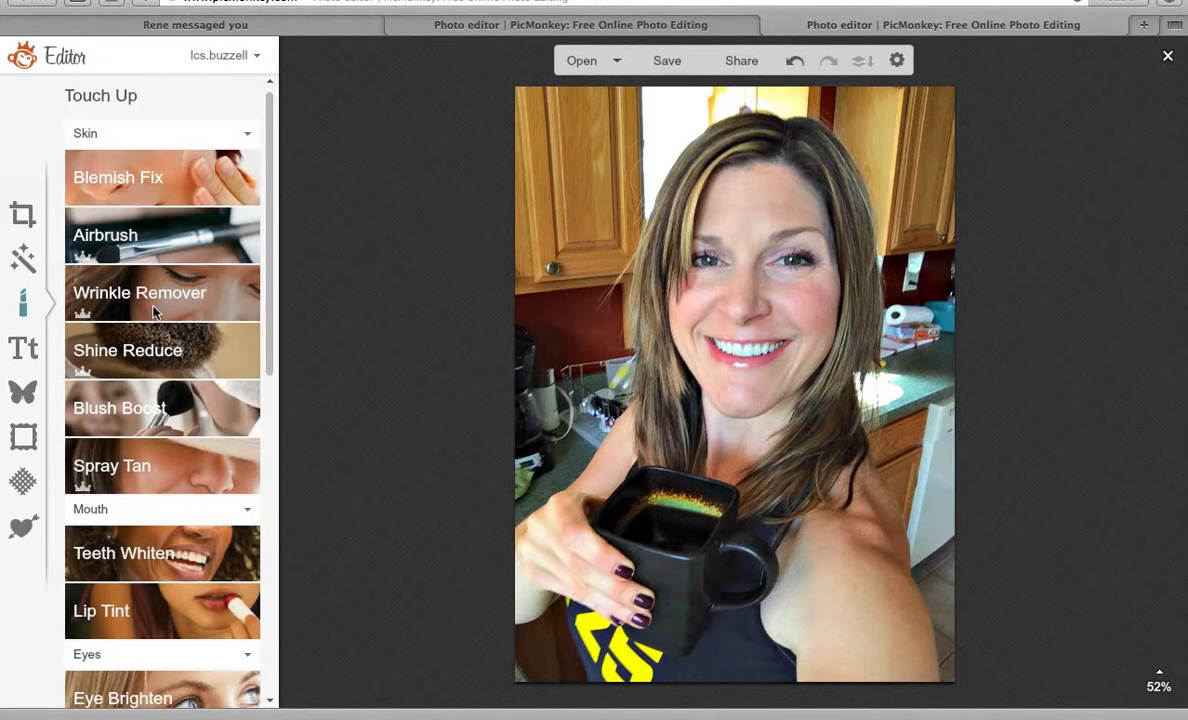
{"action": "left_click", "coordinate": [155, 313]}
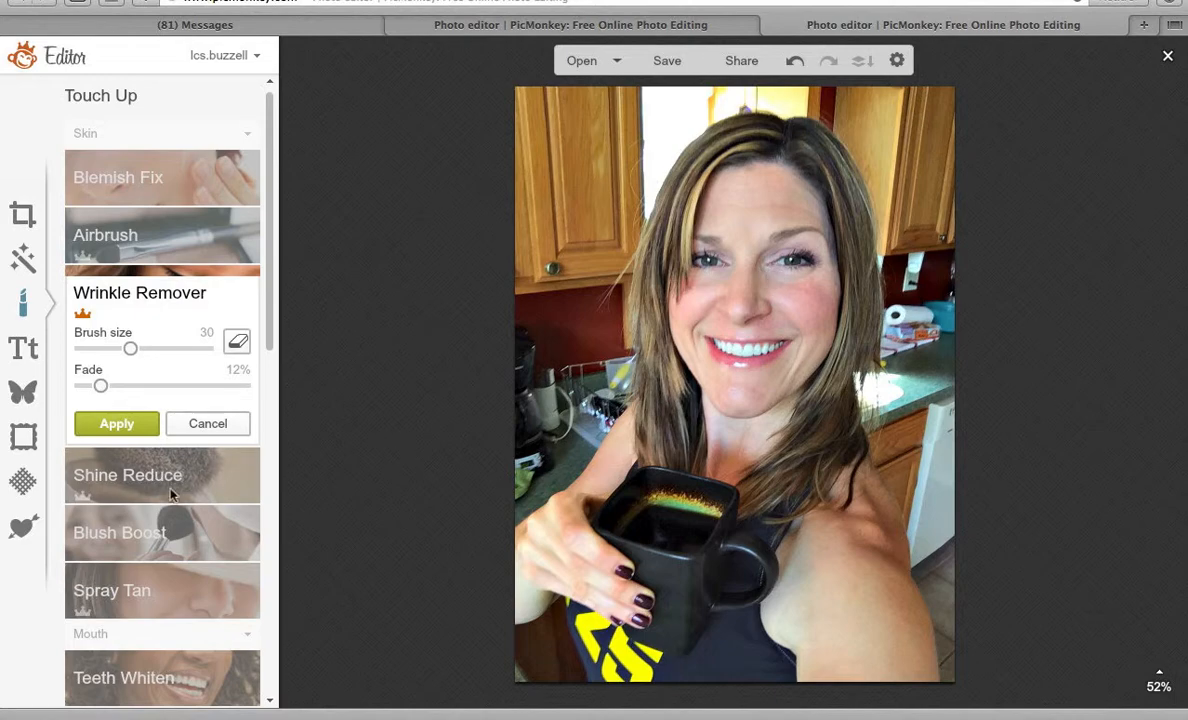
{"action": "left_click_drag", "start_coordinate": [100, 385], "coordinate": [197, 387]}
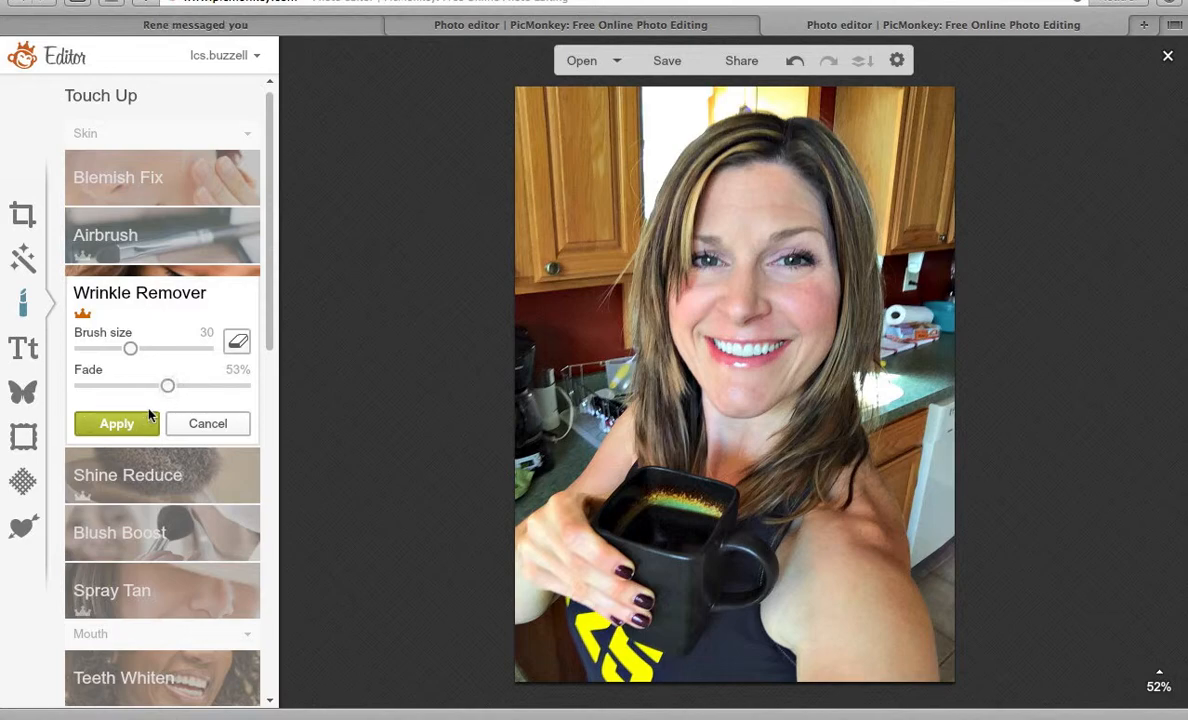
{"action": "left_click", "coordinate": [185, 424]}
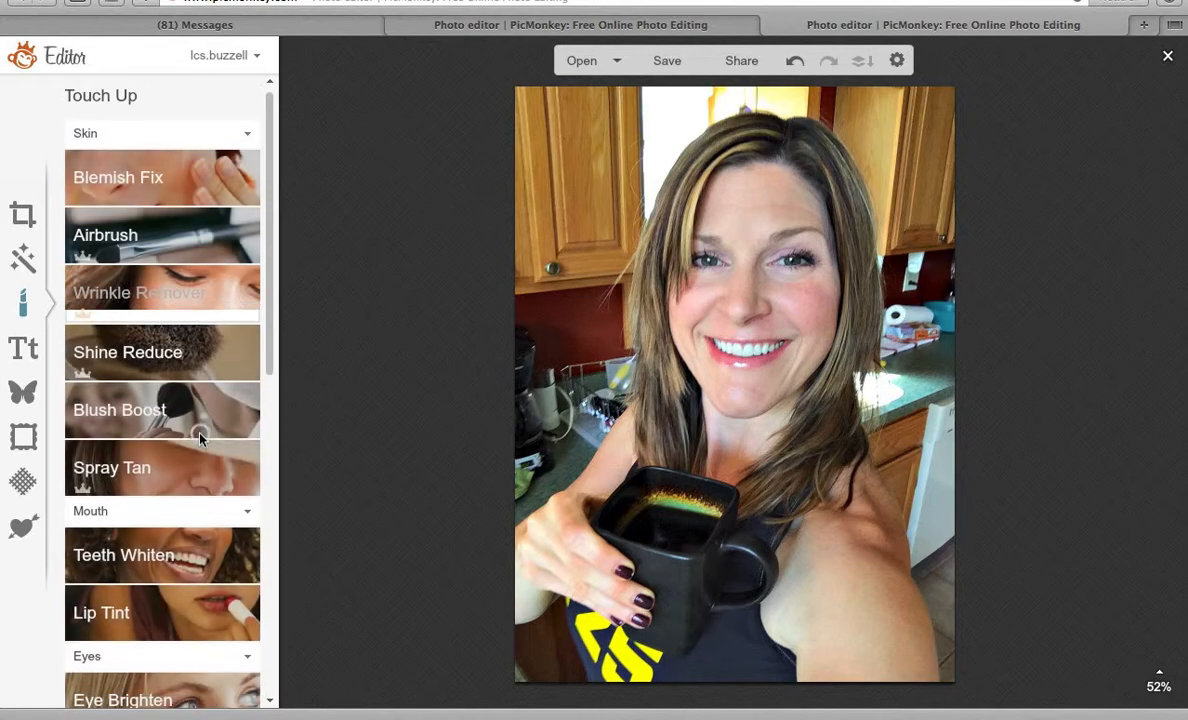
{"action": "left_click", "coordinate": [150, 356]}
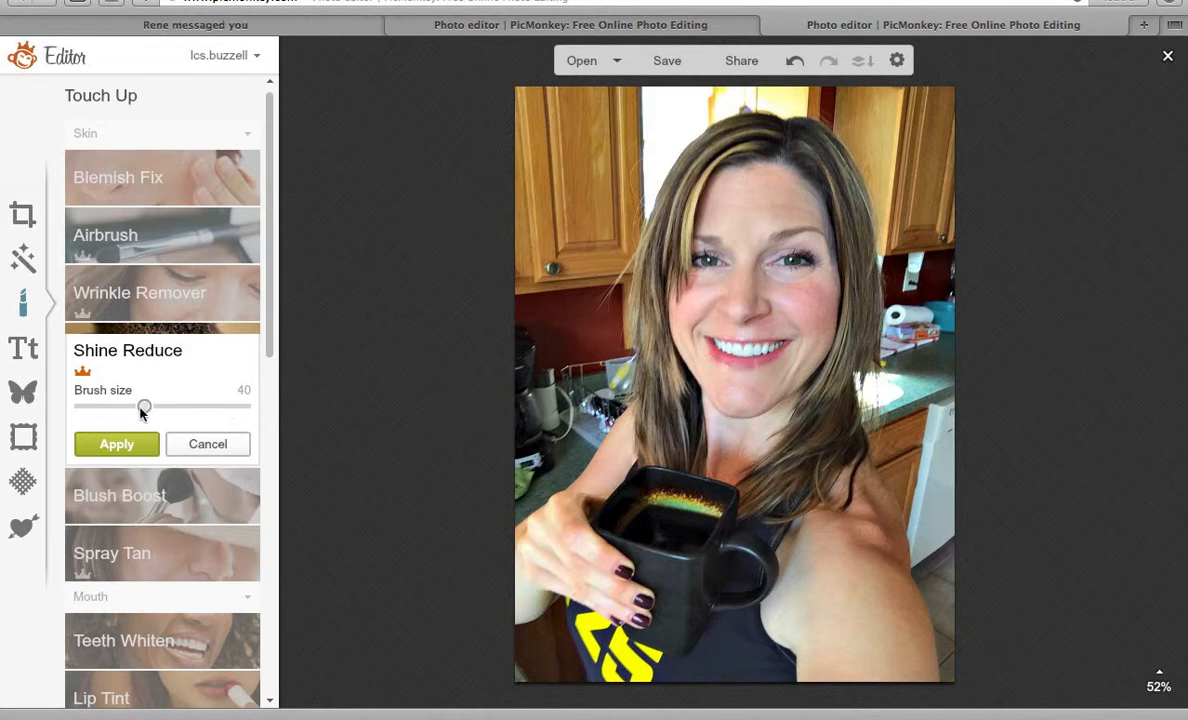
{"action": "left_click", "coordinate": [208, 444]}
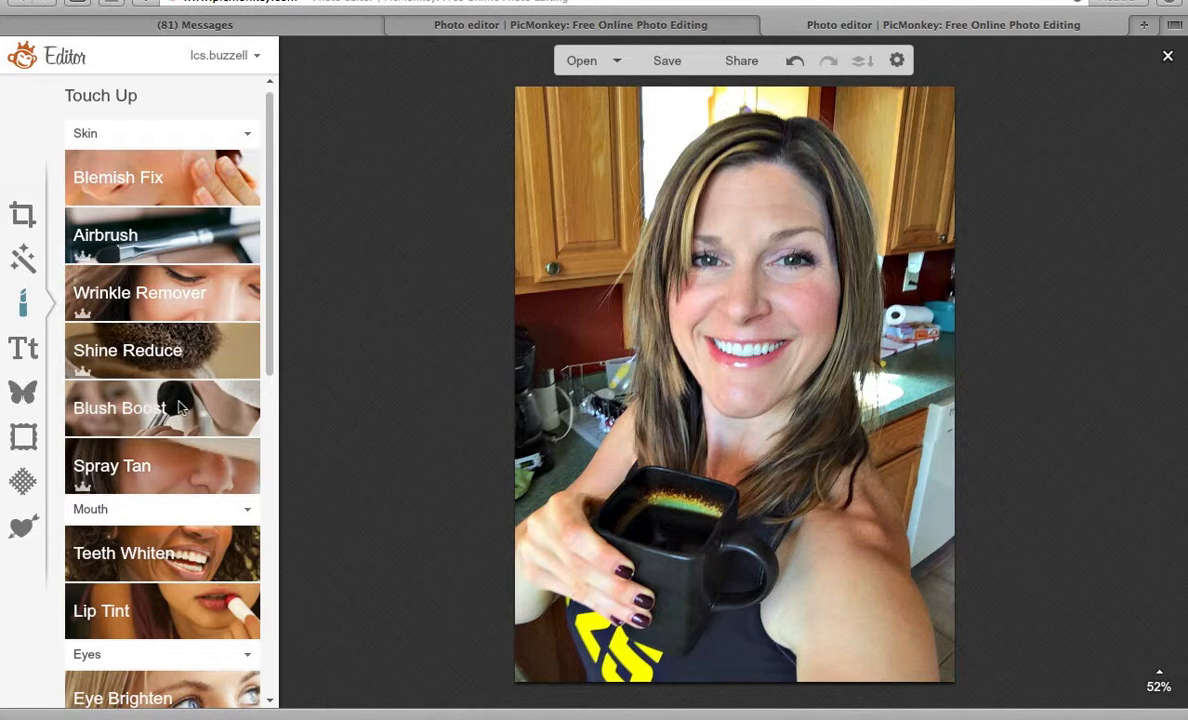
{"action": "left_click", "coordinate": [180, 406]}
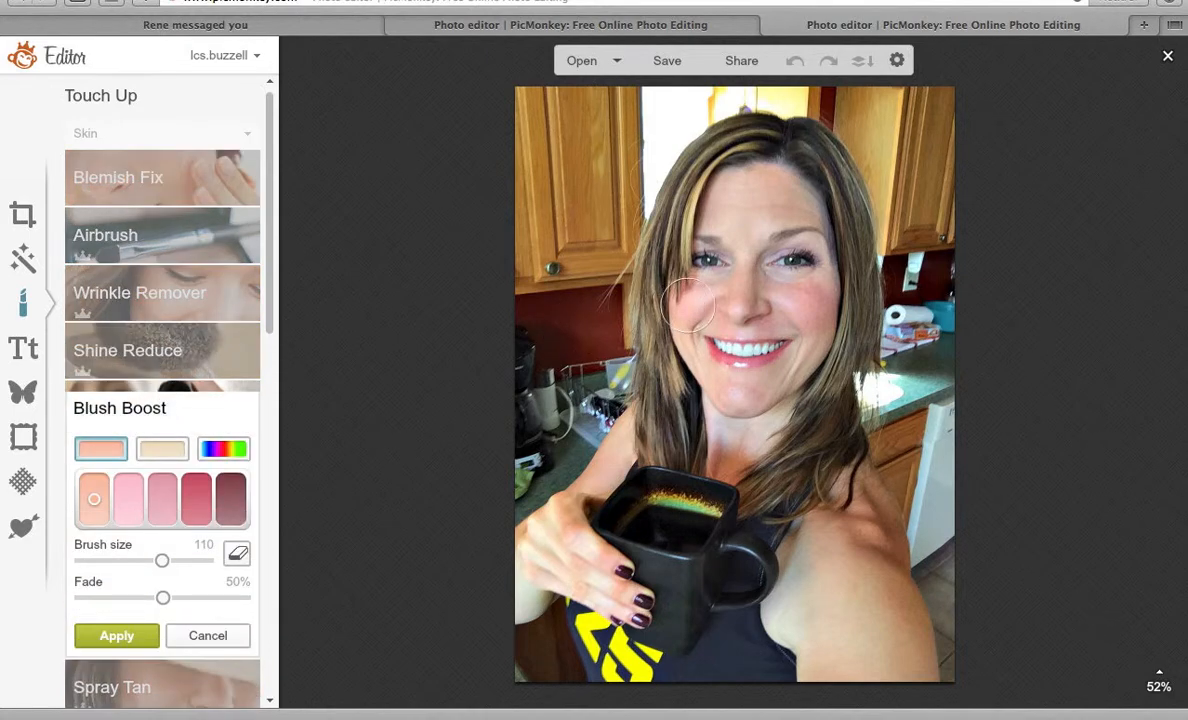
{"action": "left_click", "coordinate": [688, 305]}
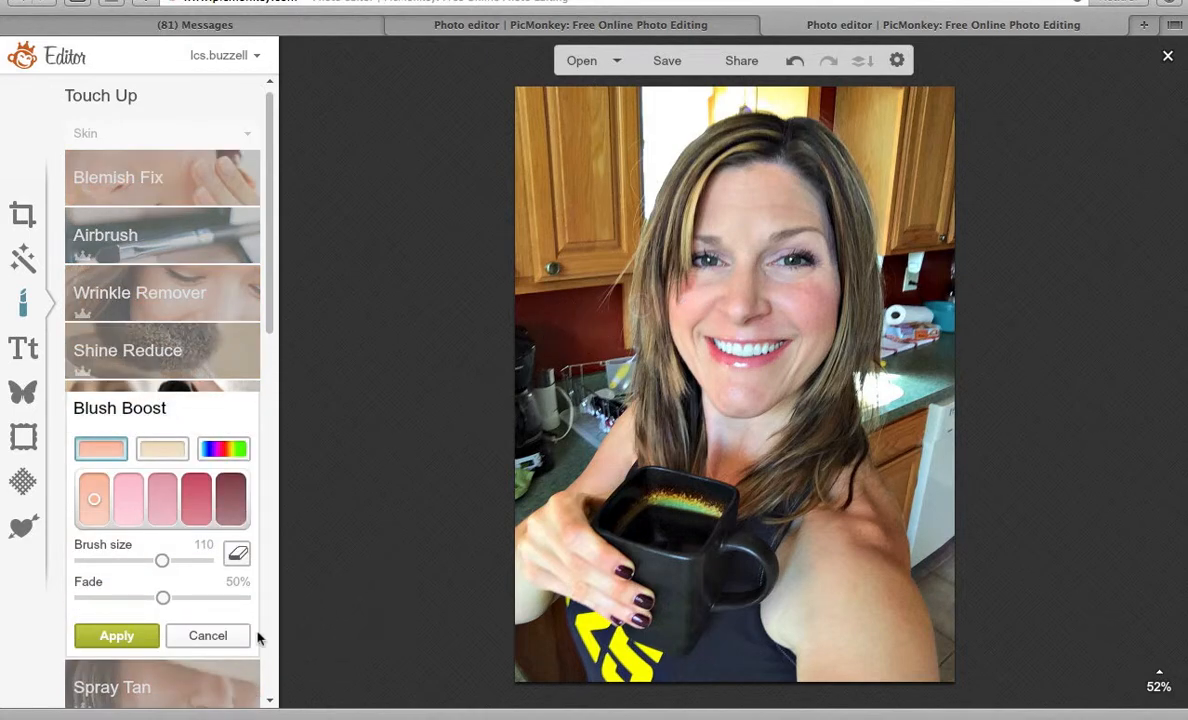
{"action": "left_click", "coordinate": [208, 635]}
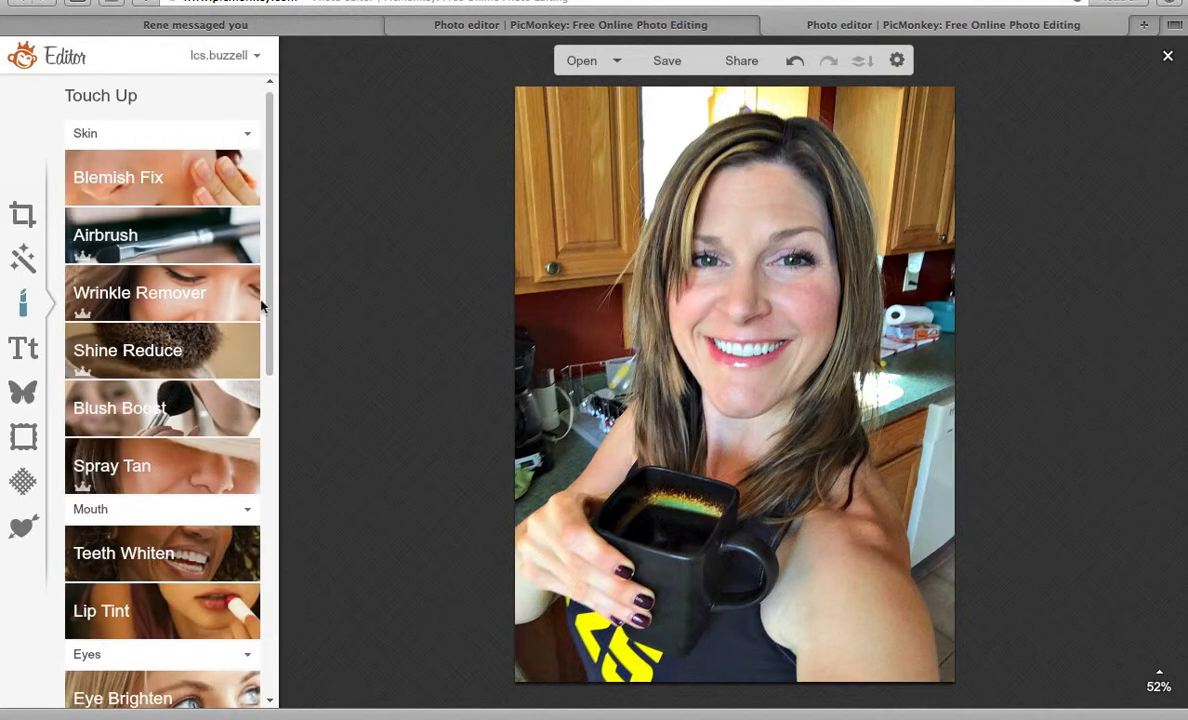
{"action": "left_click_drag", "start_coordinate": [270, 218], "coordinate": [268, 458]}
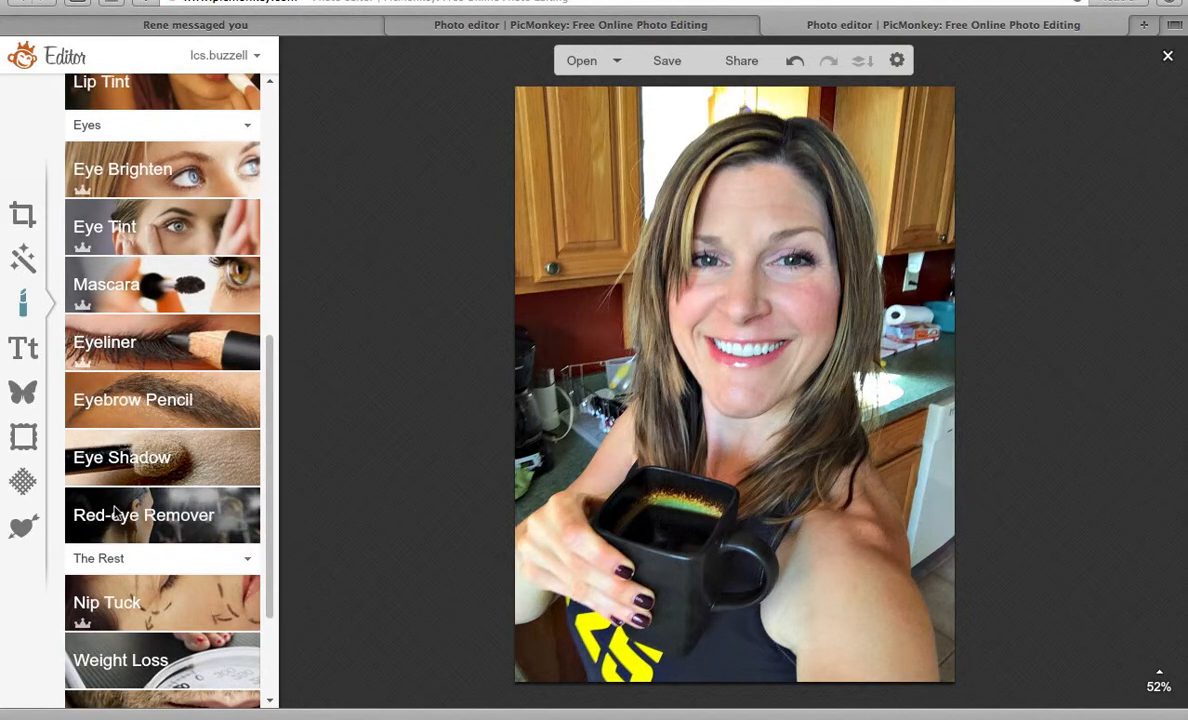
{"action": "left_click_drag", "start_coordinate": [271, 361], "coordinate": [272, 442]}
{"action": "left_click", "coordinate": [200, 556]}
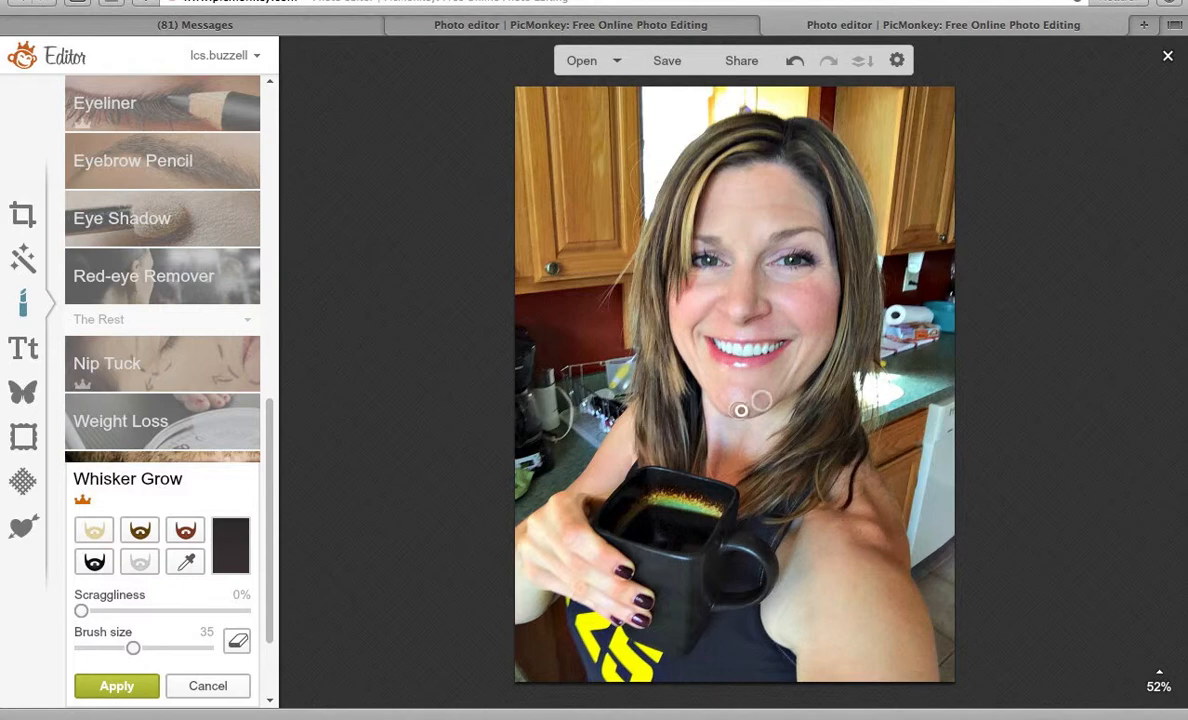
{"action": "mouse_move", "coordinate": [741, 410]}
{"action": "left_mouse_down"}
{"action": "mouse_move", "coordinate": [709, 398]}
{"action": "mouse_move", "coordinate": [765, 412]}
{"action": "mouse_move", "coordinate": [728, 399]}
{"action": "left_mouse_up"}
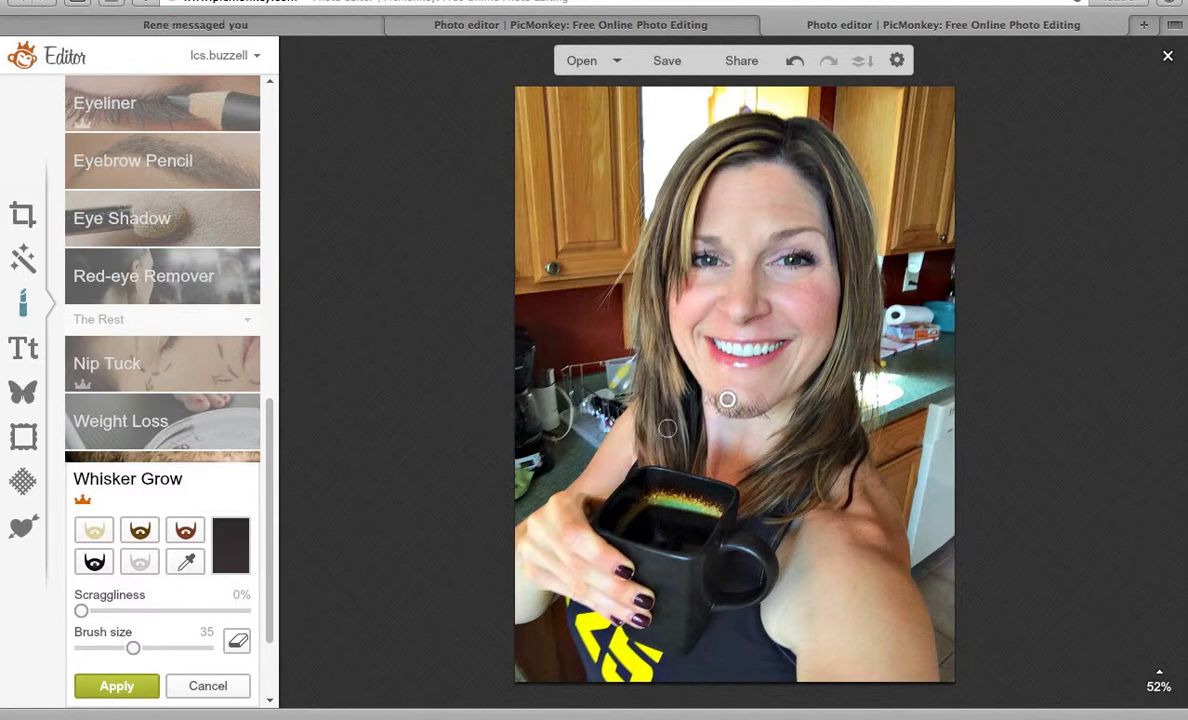
{"action": "left_click", "coordinate": [203, 685]}
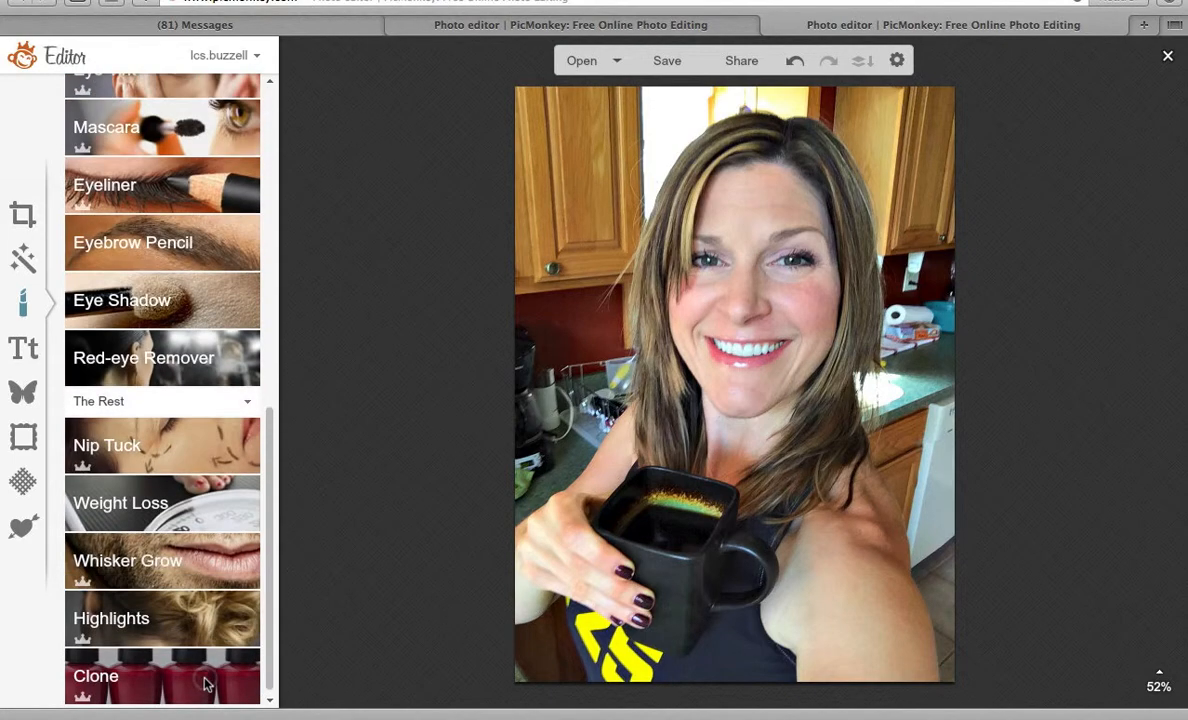
Choose Luckiest Guy from the Text tool's font list.
{"action": "left_click", "coordinate": [25, 347]}
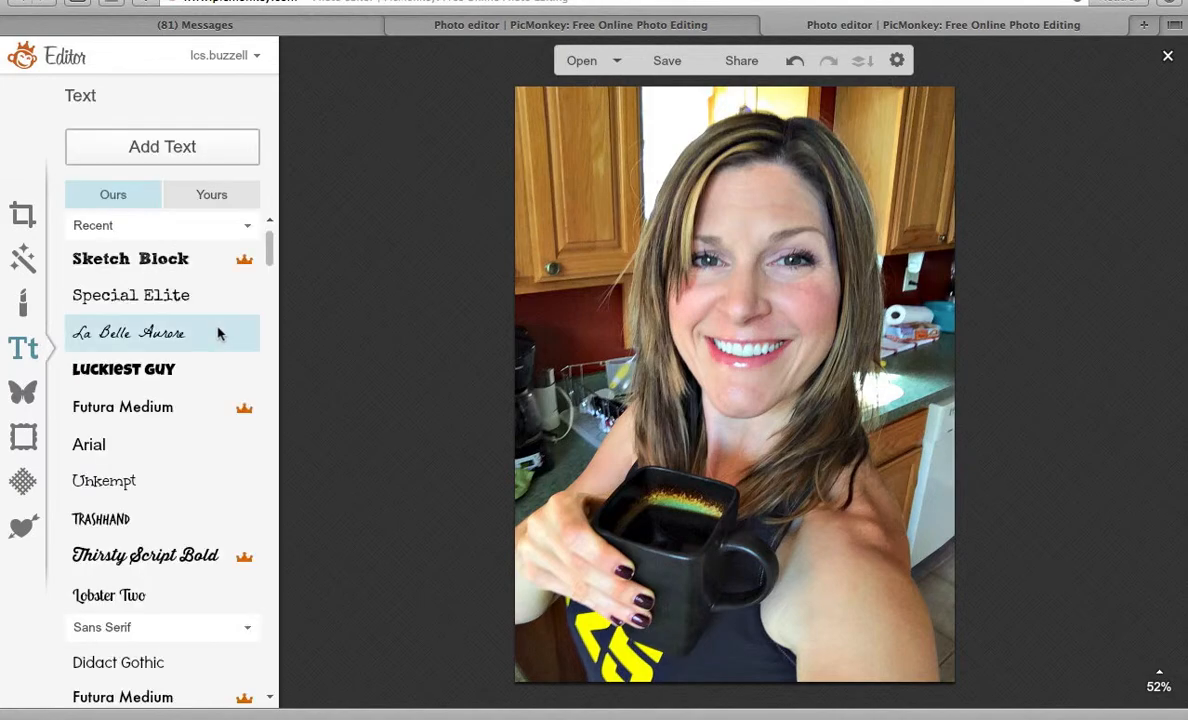
{"action": "mouse_move", "coordinate": [268, 246]}
{"action": "left_mouse_down"}
{"action": "mouse_move", "coordinate": [268, 418]}
{"action": "mouse_move", "coordinate": [280, 233]}
{"action": "left_mouse_up"}
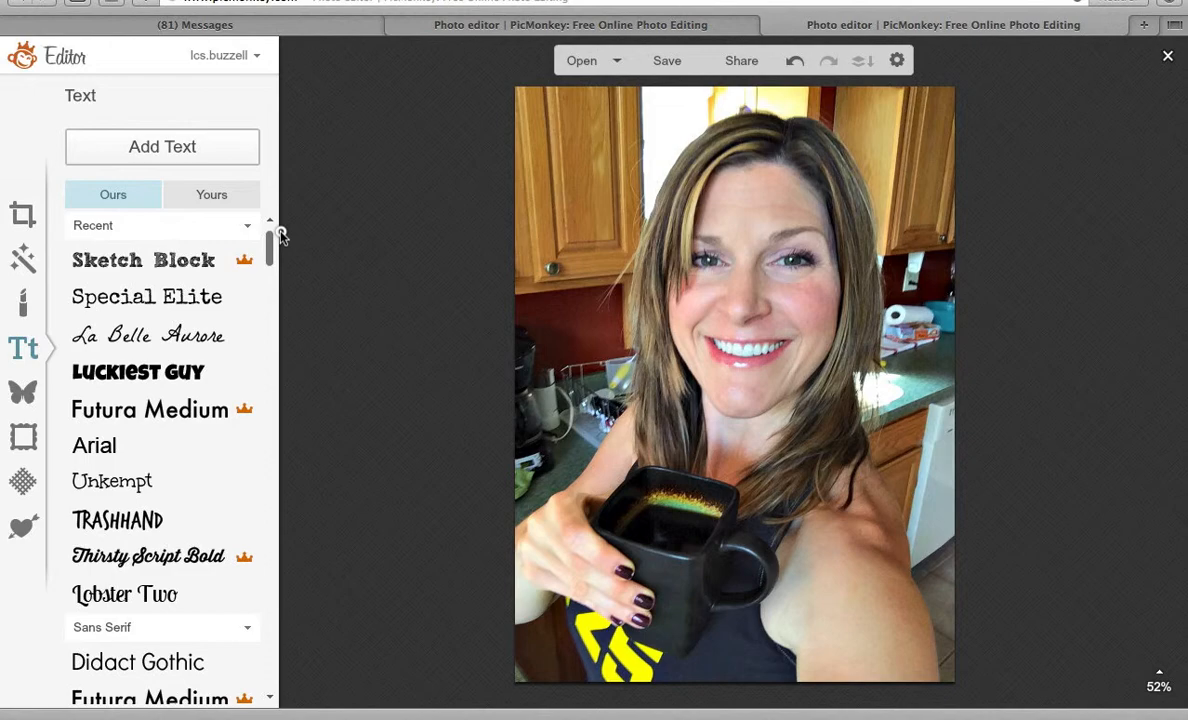
{"action": "left_click", "coordinate": [138, 371]}
Add 'HI' text, narrow its box, and colour it pink (ff66fb).
{"action": "left_click", "coordinate": [187, 152]}
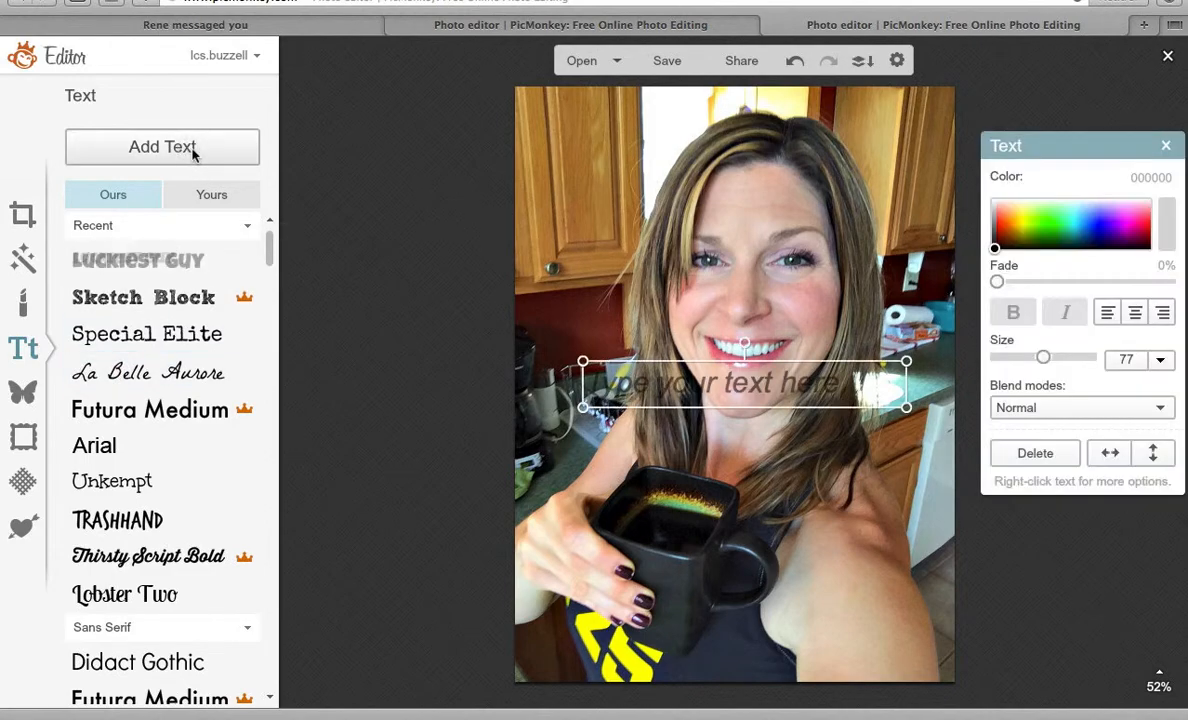
{"action": "type", "text": "HI"}
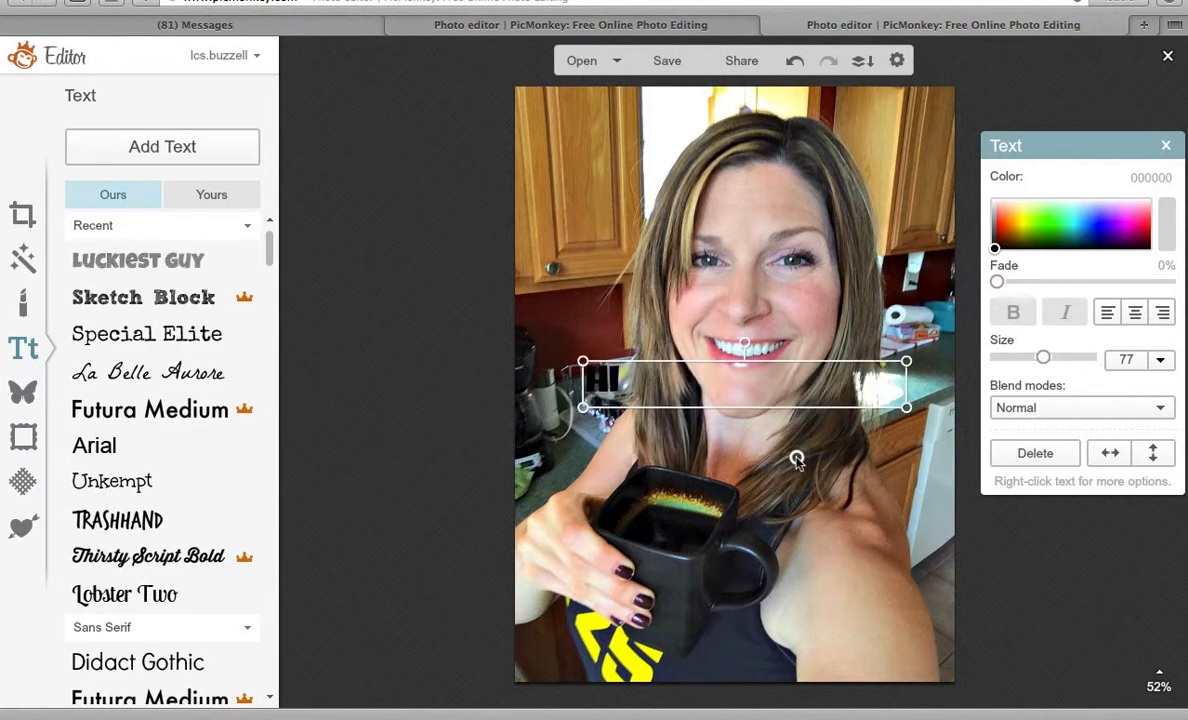
{"action": "left_click_drag", "start_coordinate": [904, 385], "coordinate": [642, 375]}
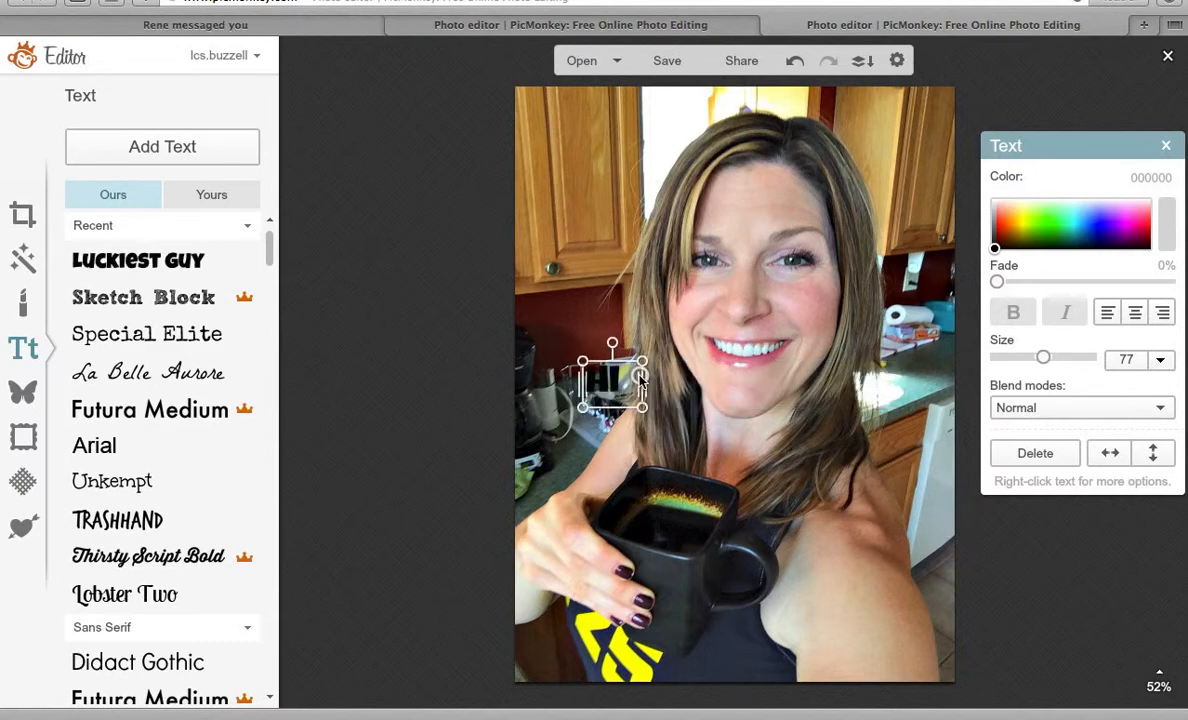
{"action": "left_click", "coordinate": [1045, 230]}
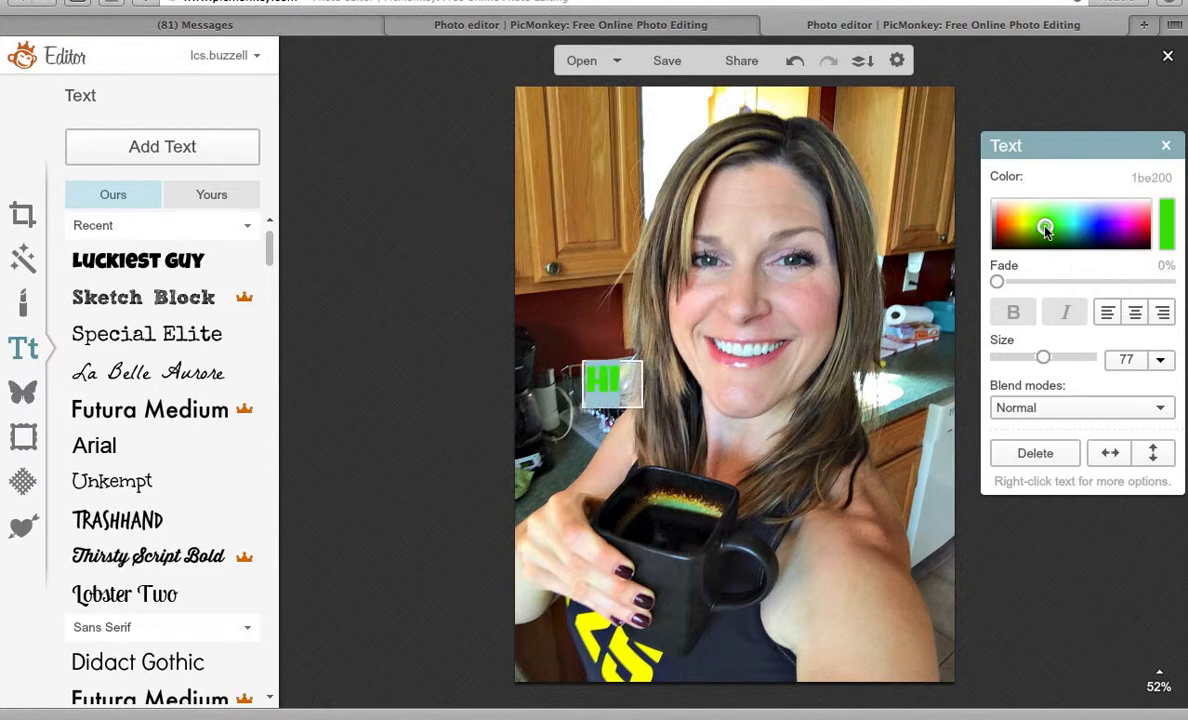
{"action": "left_click", "coordinate": [1106, 219]}
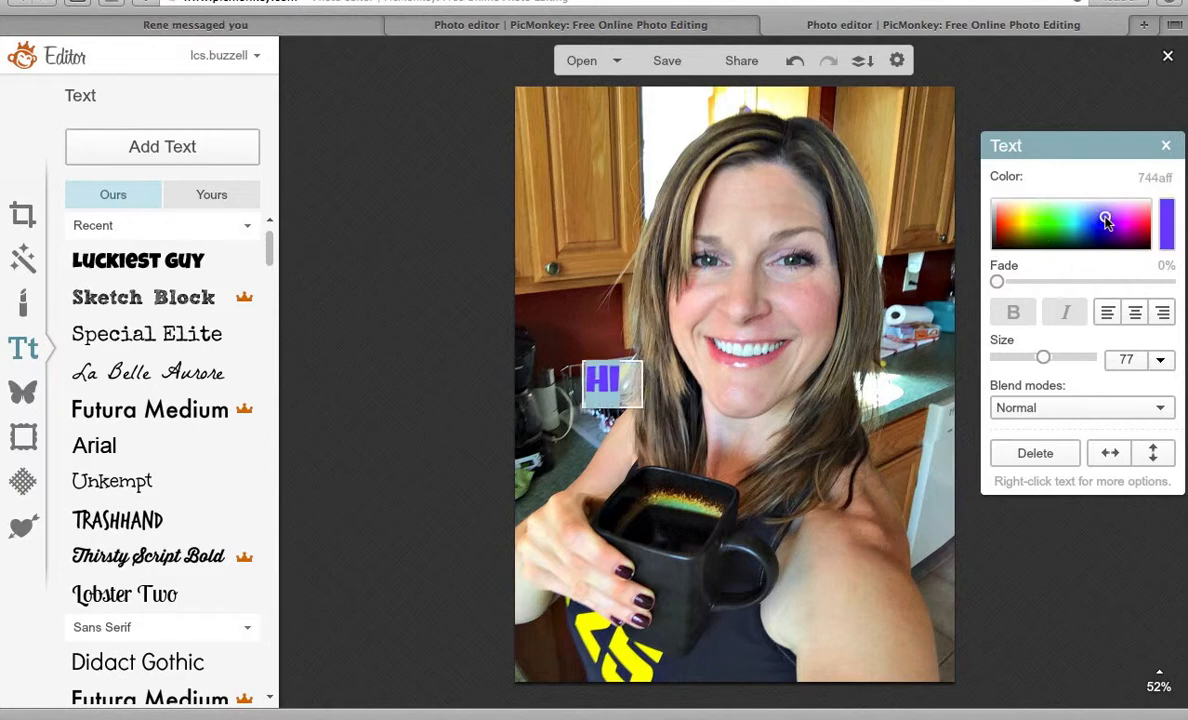
{"action": "left_click", "coordinate": [1126, 216]}
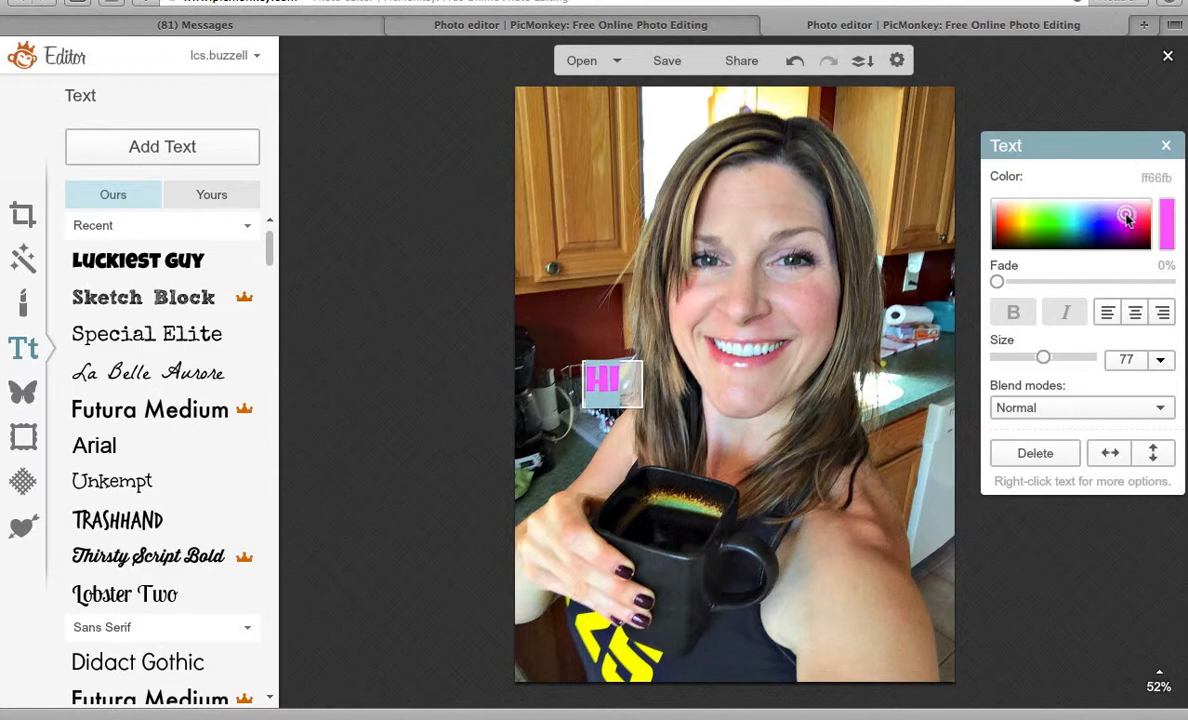
Enlarge HI to size 204, move it onto the upper-left cabinets, and copy it.
{"action": "left_click", "coordinate": [577, 340]}
{"action": "left_click_drag", "start_coordinate": [643, 358], "coordinate": [732, 268]}
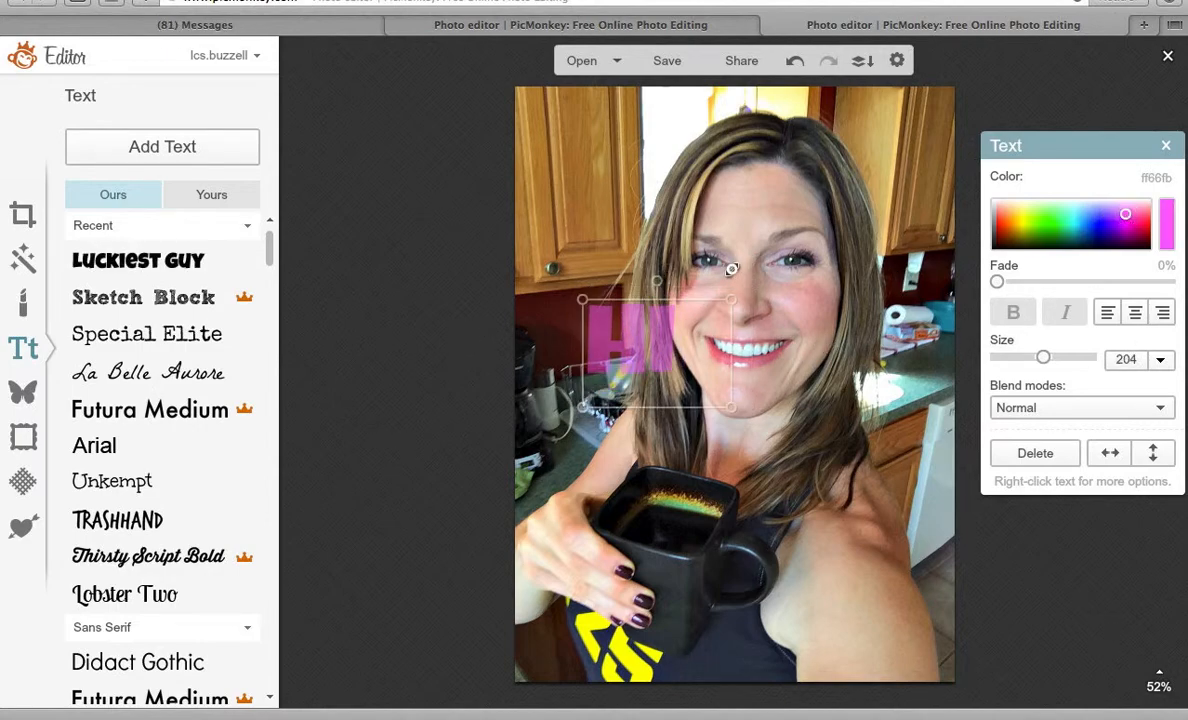
{"action": "left_click_drag", "start_coordinate": [626, 342], "coordinate": [590, 152]}
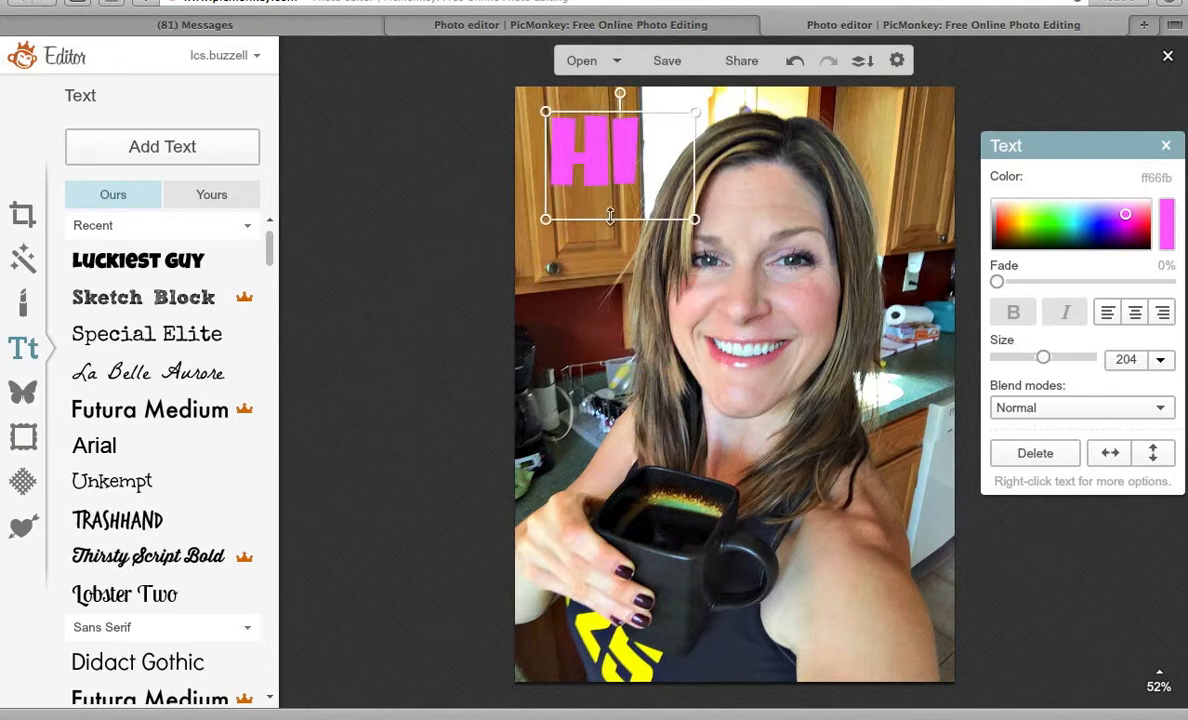
{"action": "double_click", "coordinate": [651, 154]}
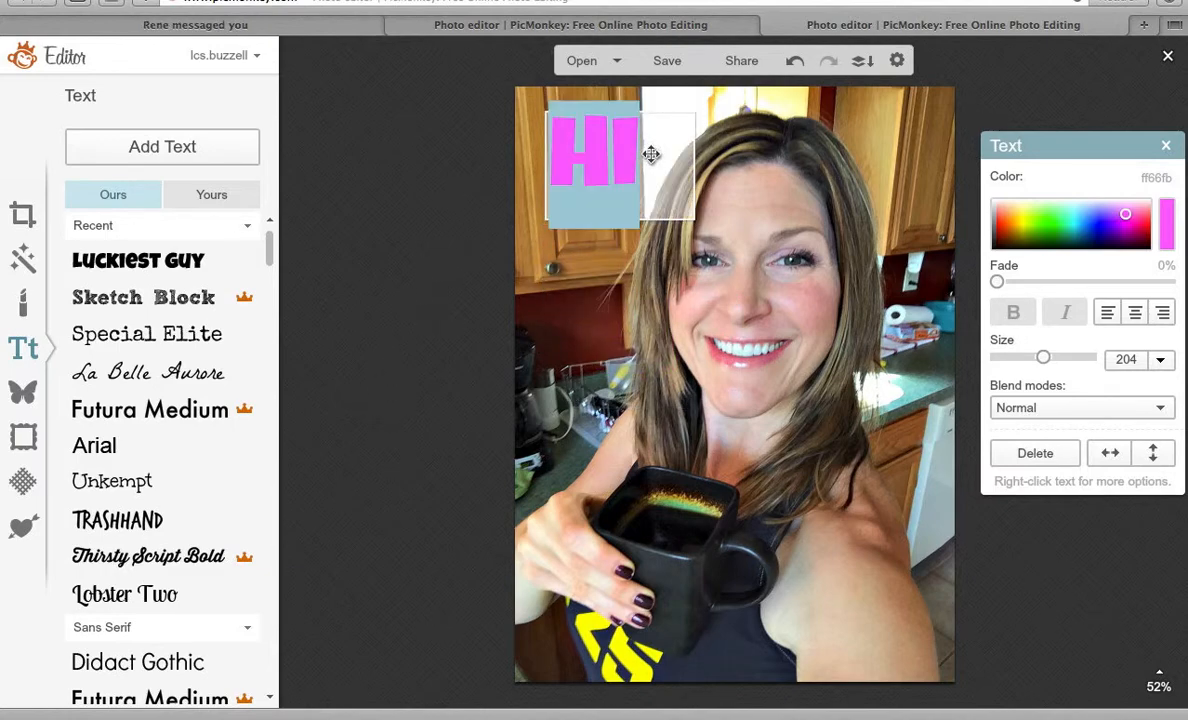
{"action": "key", "text": "super+c"}
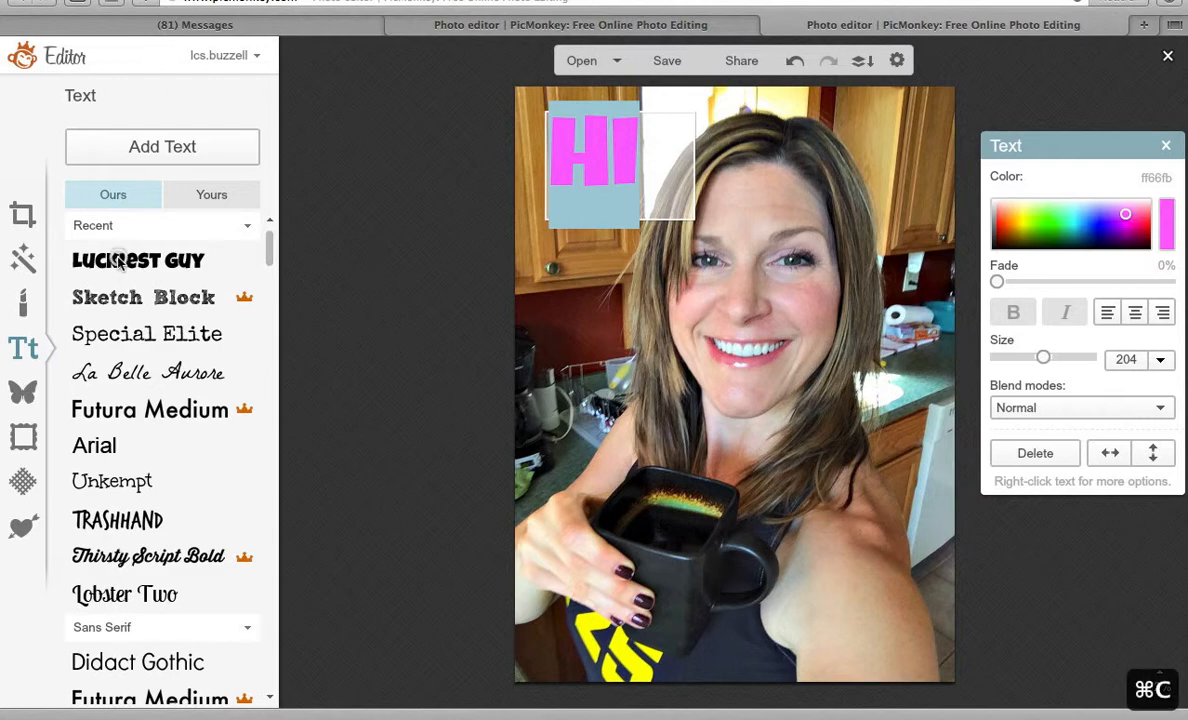
Add a second text box with the pasted 'HI', recoloured dark navy 09004d.
{"action": "left_click", "coordinate": [405, 292]}
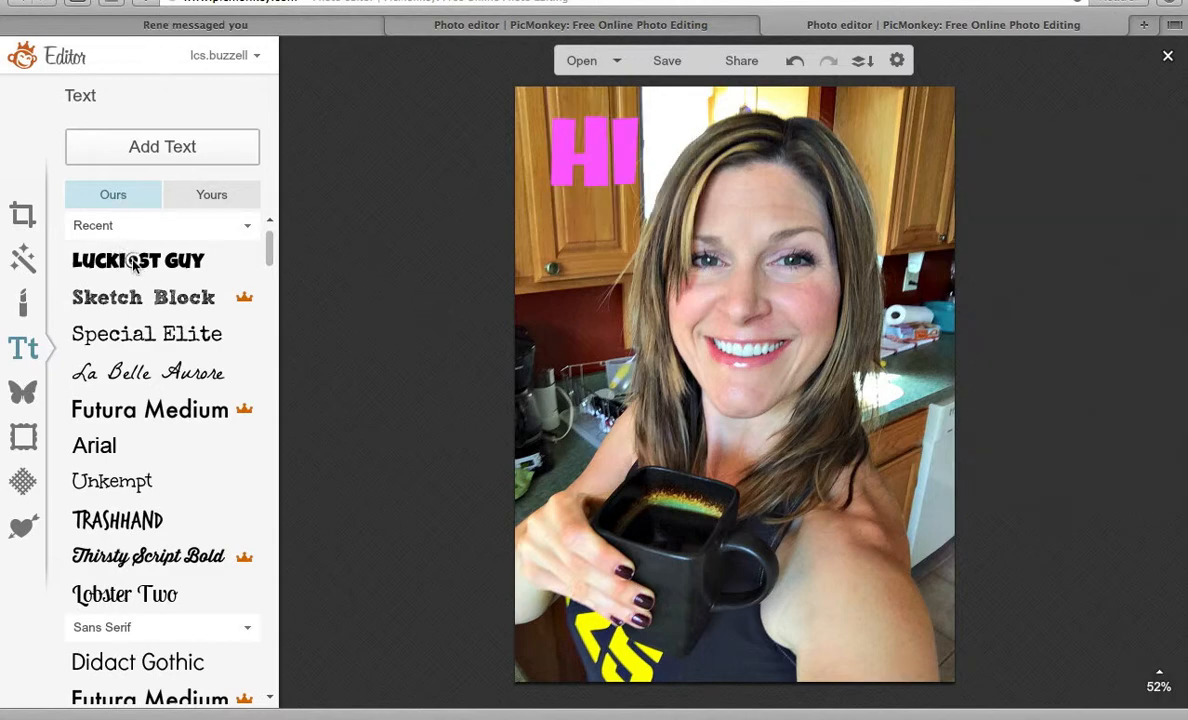
{"action": "left_click", "coordinate": [186, 146]}
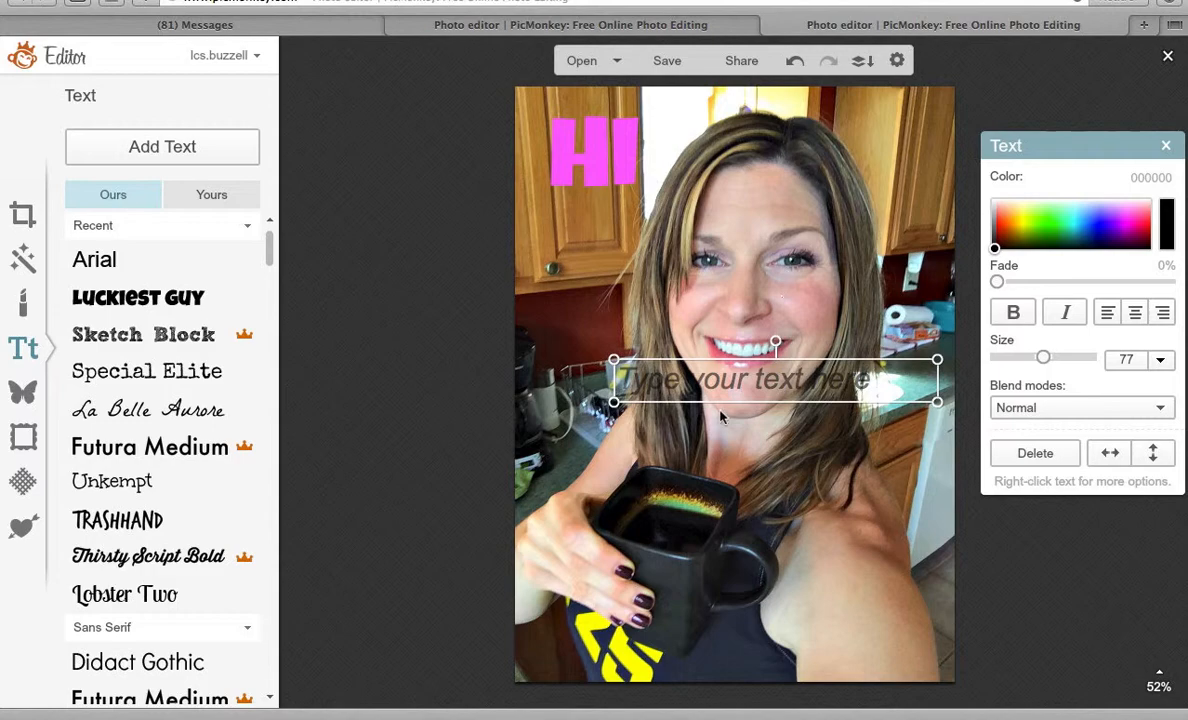
{"action": "left_click", "coordinate": [721, 393]}
{"action": "key", "text": "super+v"}
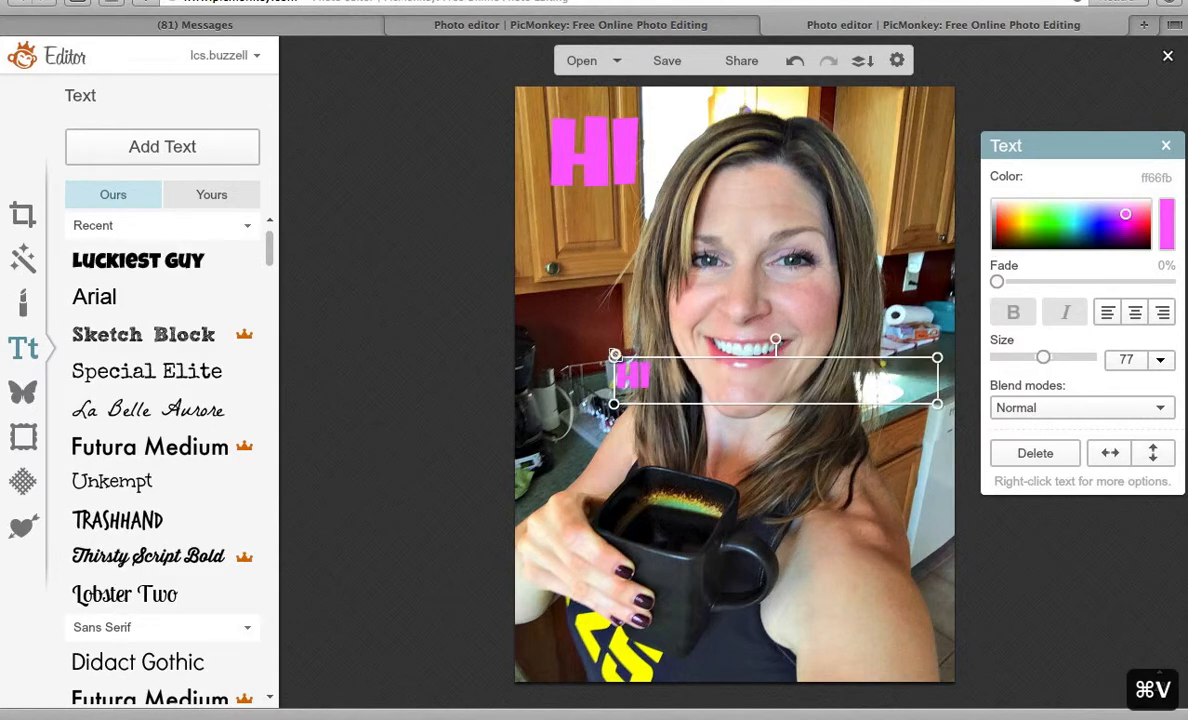
{"action": "left_click_drag", "start_coordinate": [615, 356], "coordinate": [264, 236]}
{"action": "left_click_drag", "start_coordinate": [411, 366], "coordinate": [708, 244]}
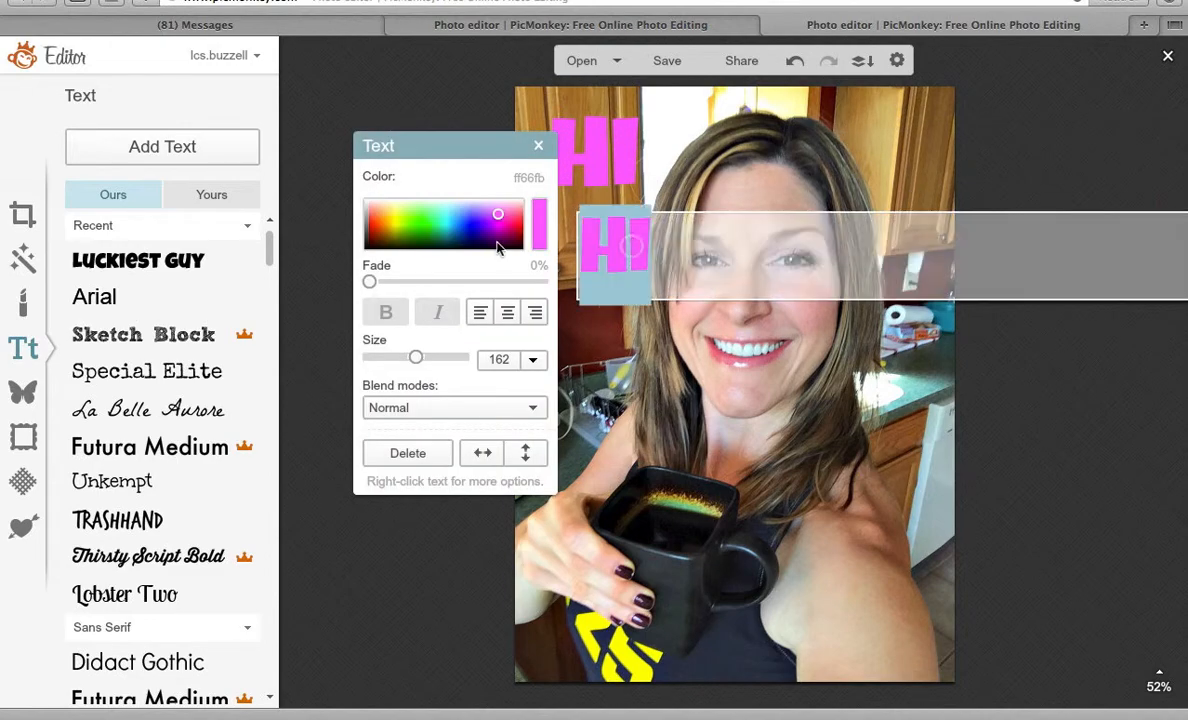
{"action": "left_click_drag", "start_coordinate": [489, 225], "coordinate": [475, 241]}
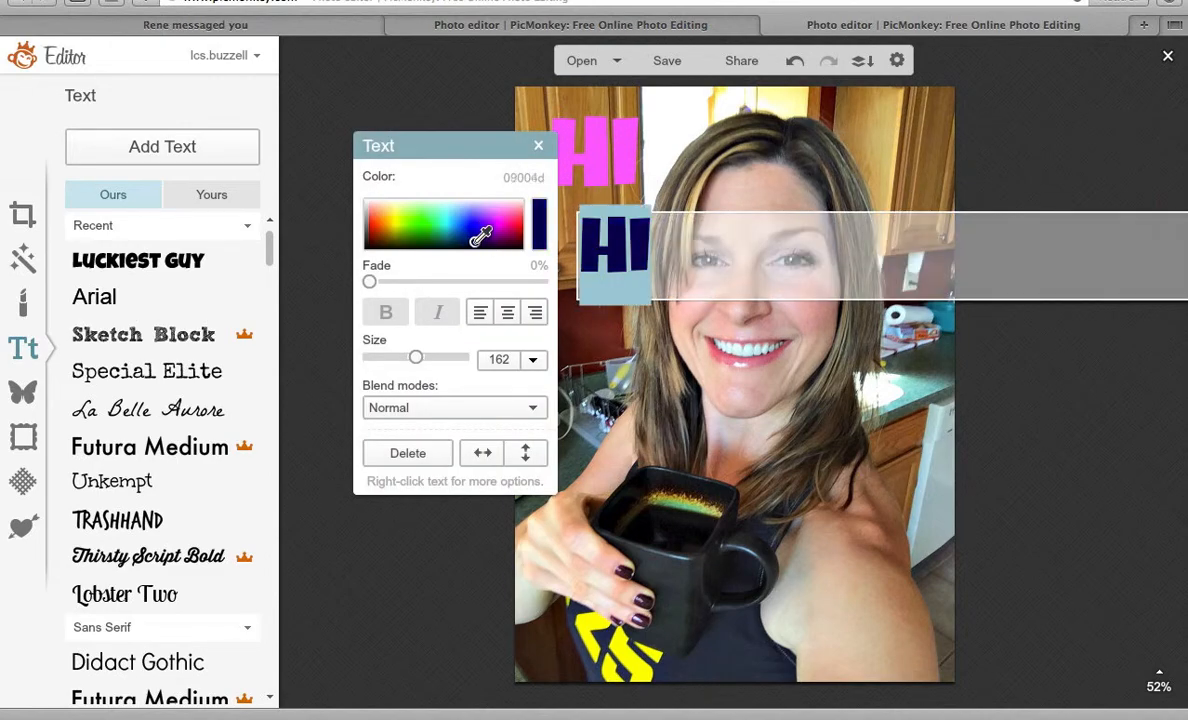
{"action": "left_click", "coordinate": [746, 367]}
Resize the navy HI to 197 and align it over the pink HI.
{"action": "left_click_drag", "start_coordinate": [598, 225], "coordinate": [633, 157]}
{"action": "left_click_drag", "start_coordinate": [569, 129], "coordinate": [474, 84]}
{"action": "left_click_drag", "start_coordinate": [488, 159], "coordinate": [523, 100]}
{"action": "left_click_drag", "start_coordinate": [552, 170], "coordinate": [580, 171]}
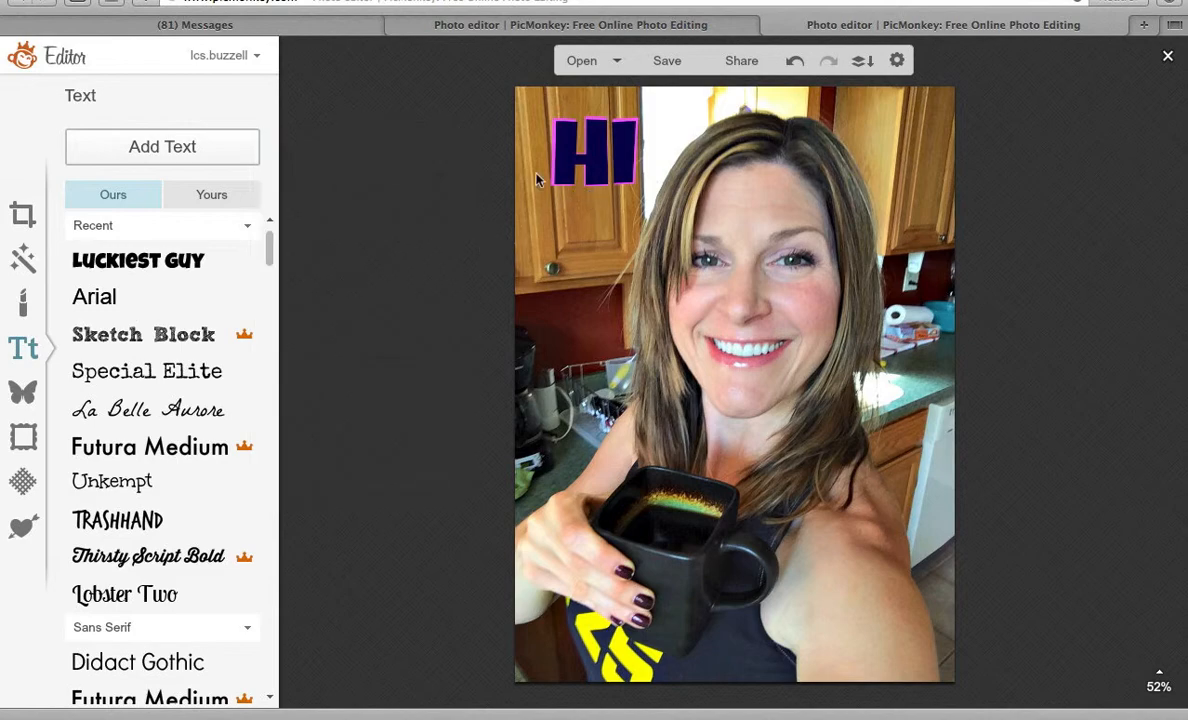
{"action": "left_click_drag", "start_coordinate": [593, 140], "coordinate": [567, 138]}
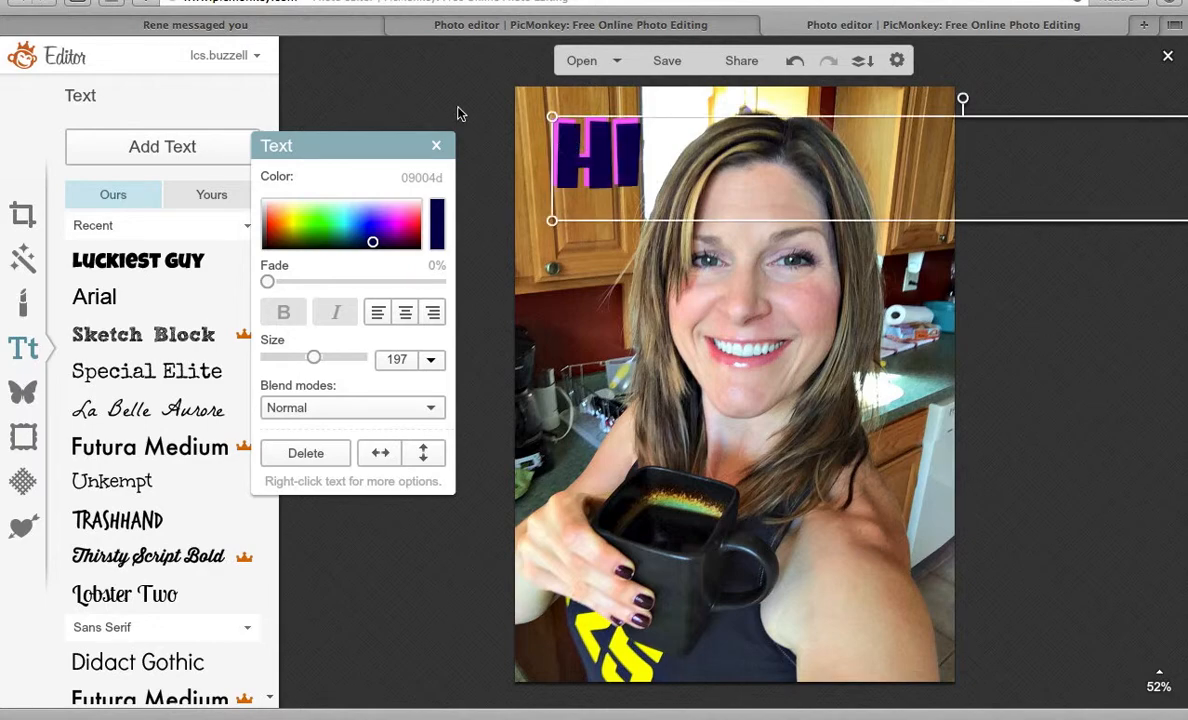
{"action": "left_click", "coordinate": [461, 101]}
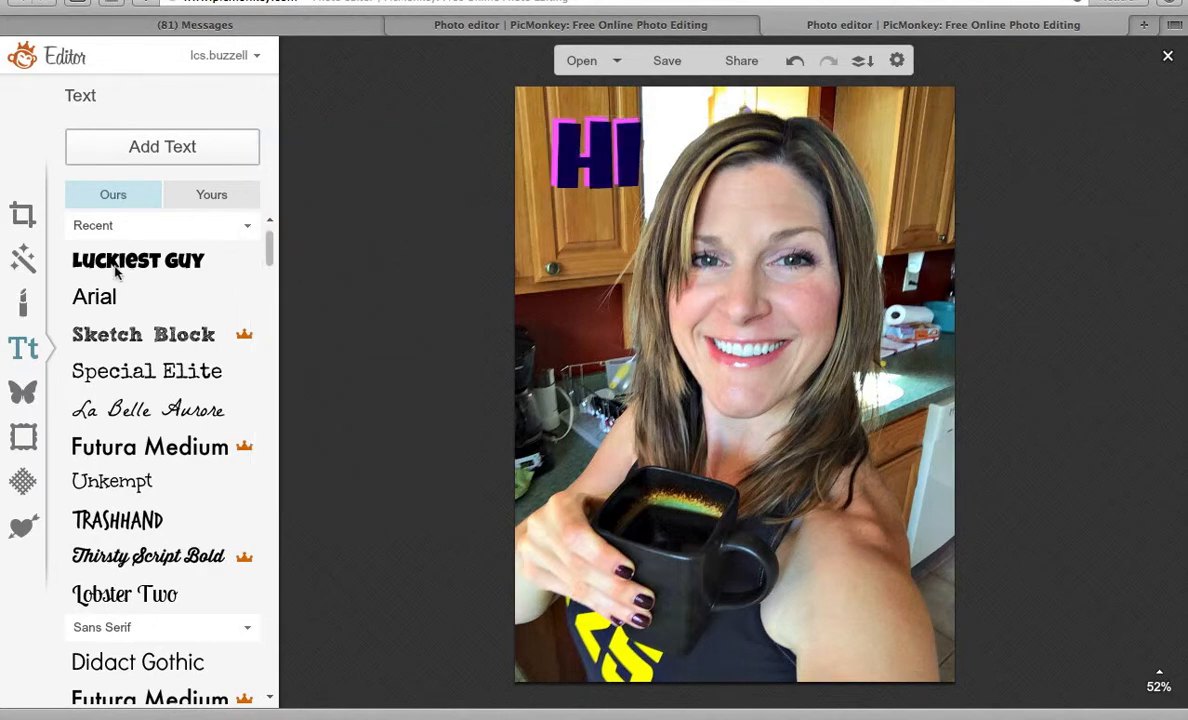
{"action": "left_click", "coordinate": [570, 150]}
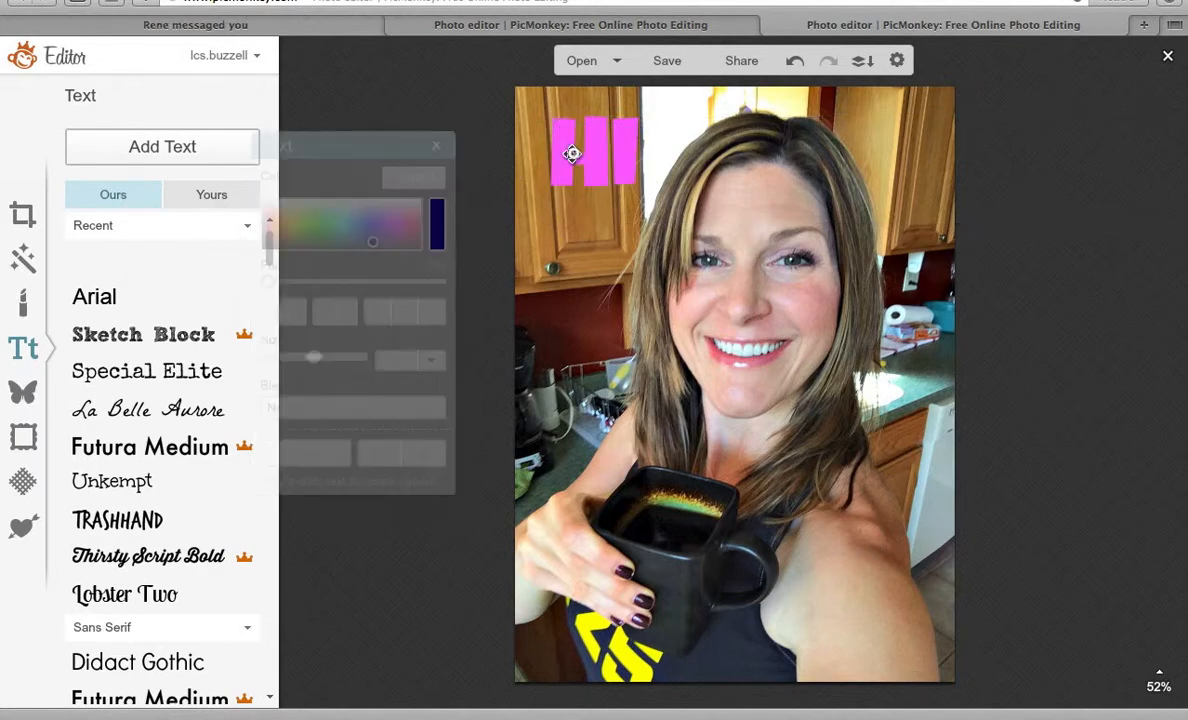
{"action": "left_click_drag", "start_coordinate": [566, 149], "coordinate": [569, 149]}
{"action": "left_click", "coordinate": [451, 108]}
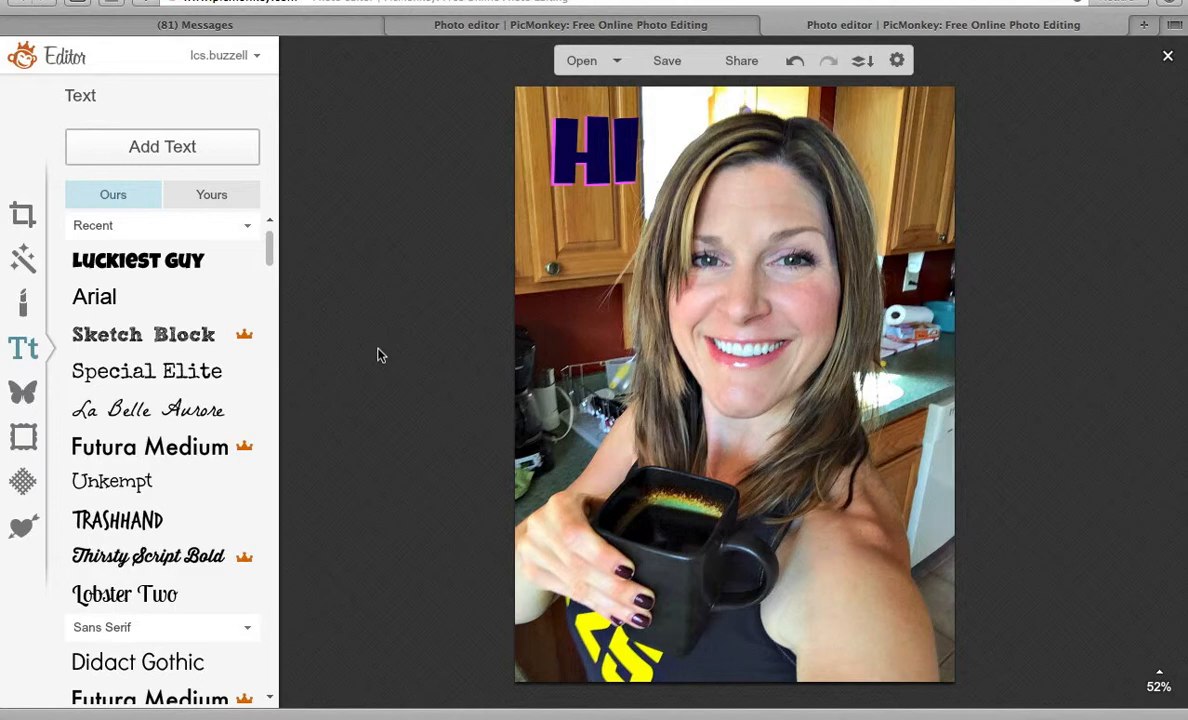
{"action": "left_click", "coordinate": [620, 155]}
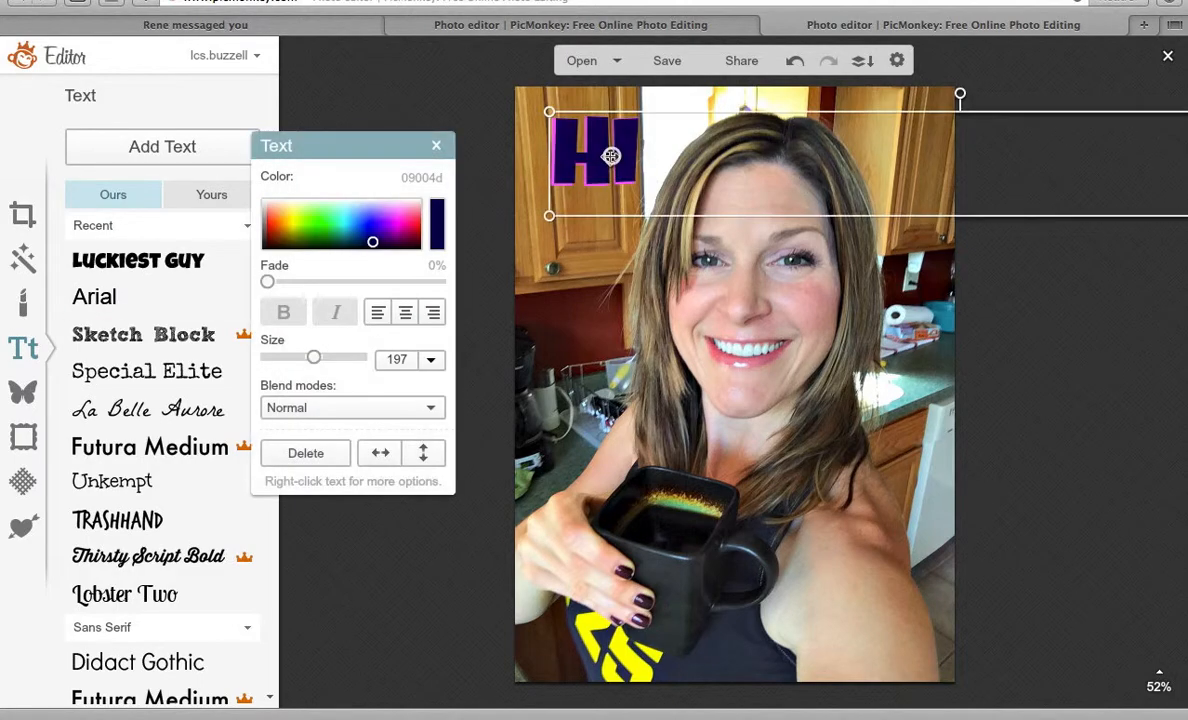
{"action": "left_click", "coordinate": [611, 156]}
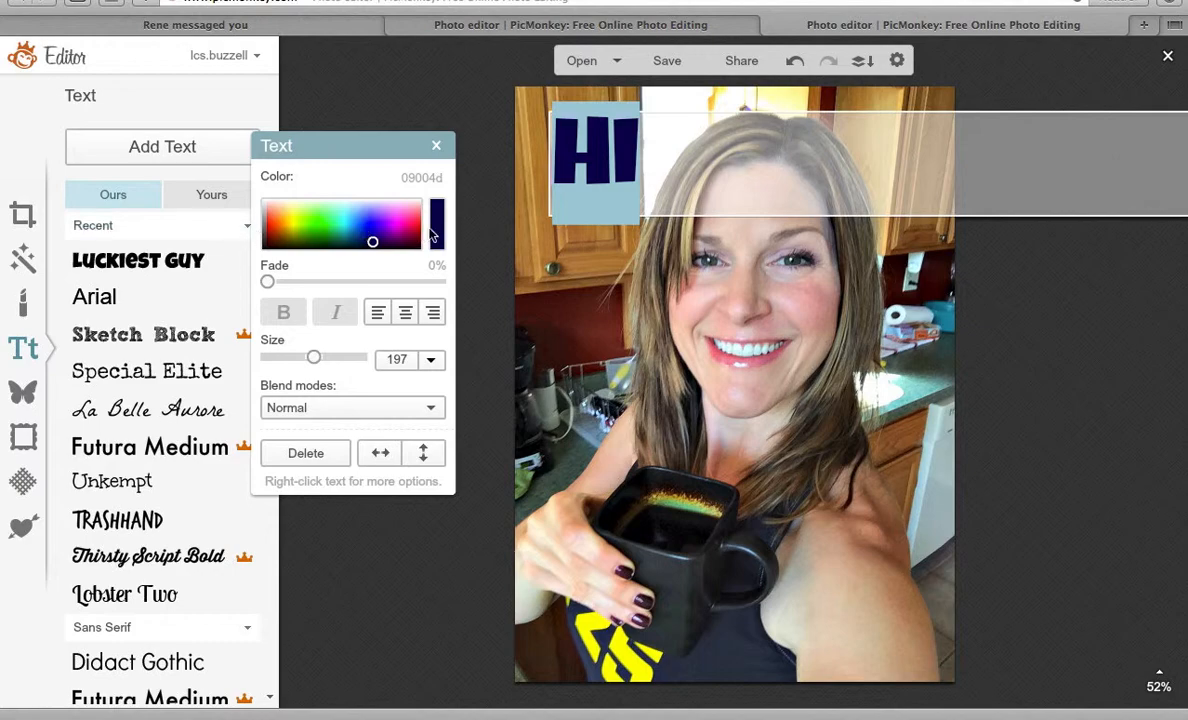
{"action": "left_click", "coordinate": [439, 220]}
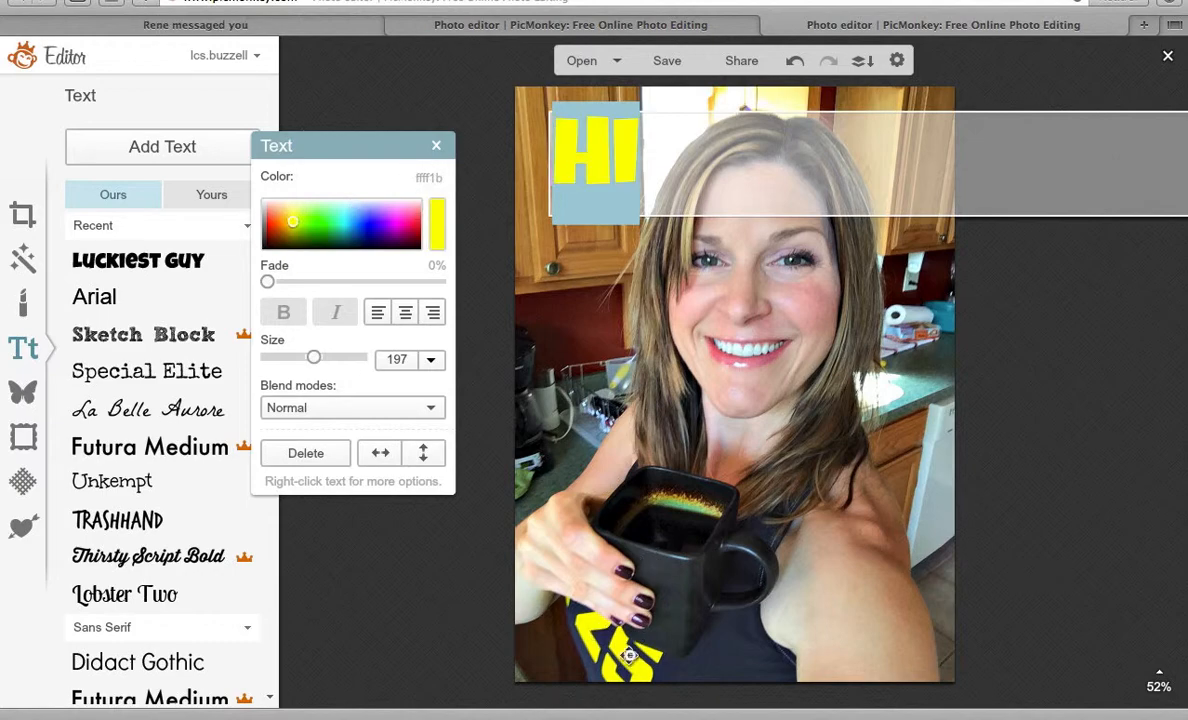
{"action": "left_click", "coordinate": [390, 562]}
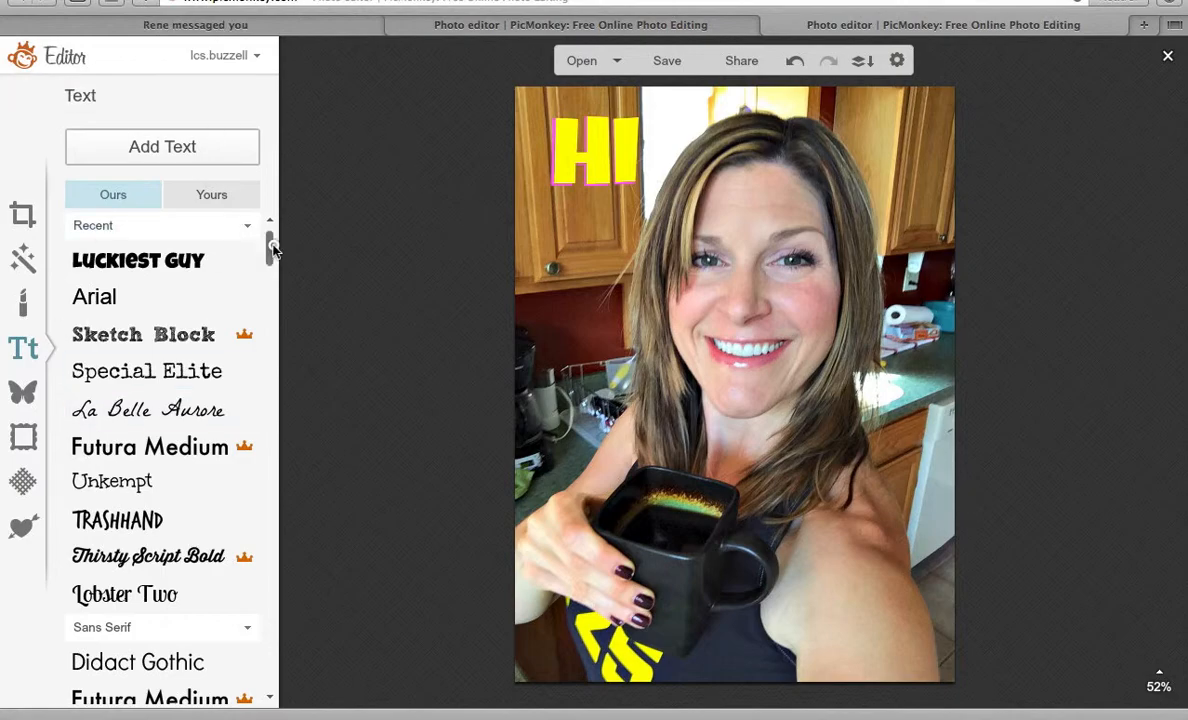
{"action": "left_click_drag", "start_coordinate": [274, 250], "coordinate": [259, 590]}
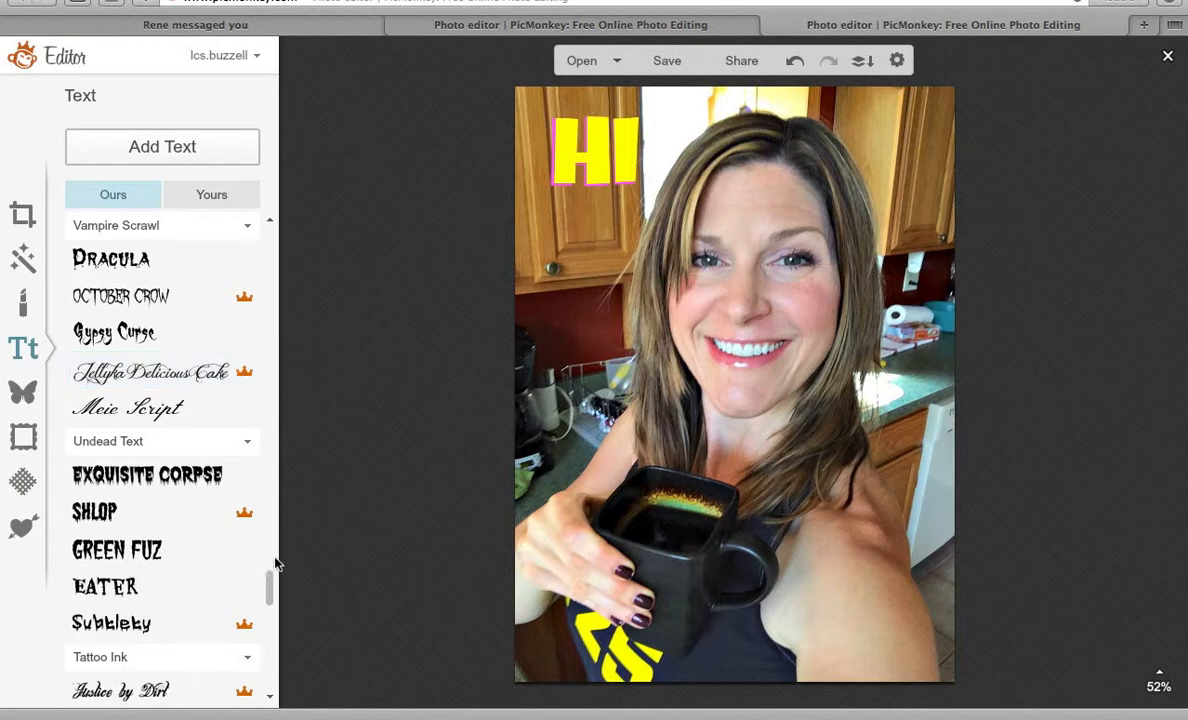
{"action": "left_click_drag", "start_coordinate": [268, 582], "coordinate": [274, 219]}
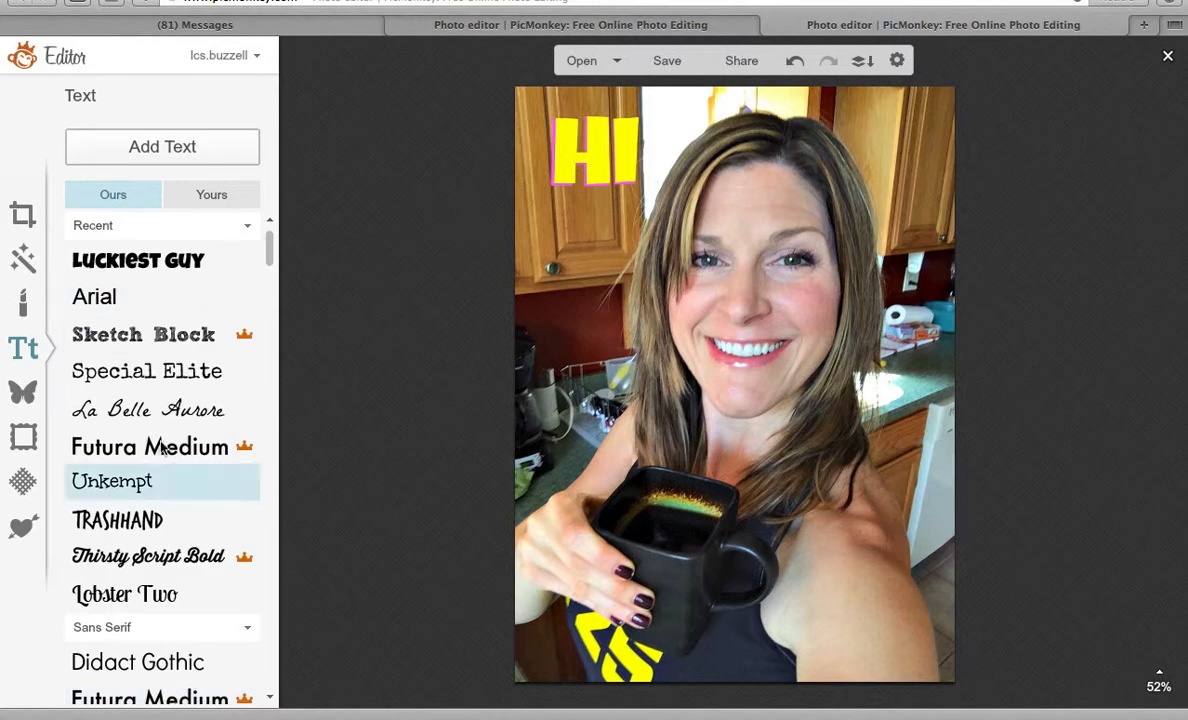
Add a Geometric rectangle overlay and stretch it over nearly the whole photo.
{"action": "left_click", "coordinate": [27, 400]}
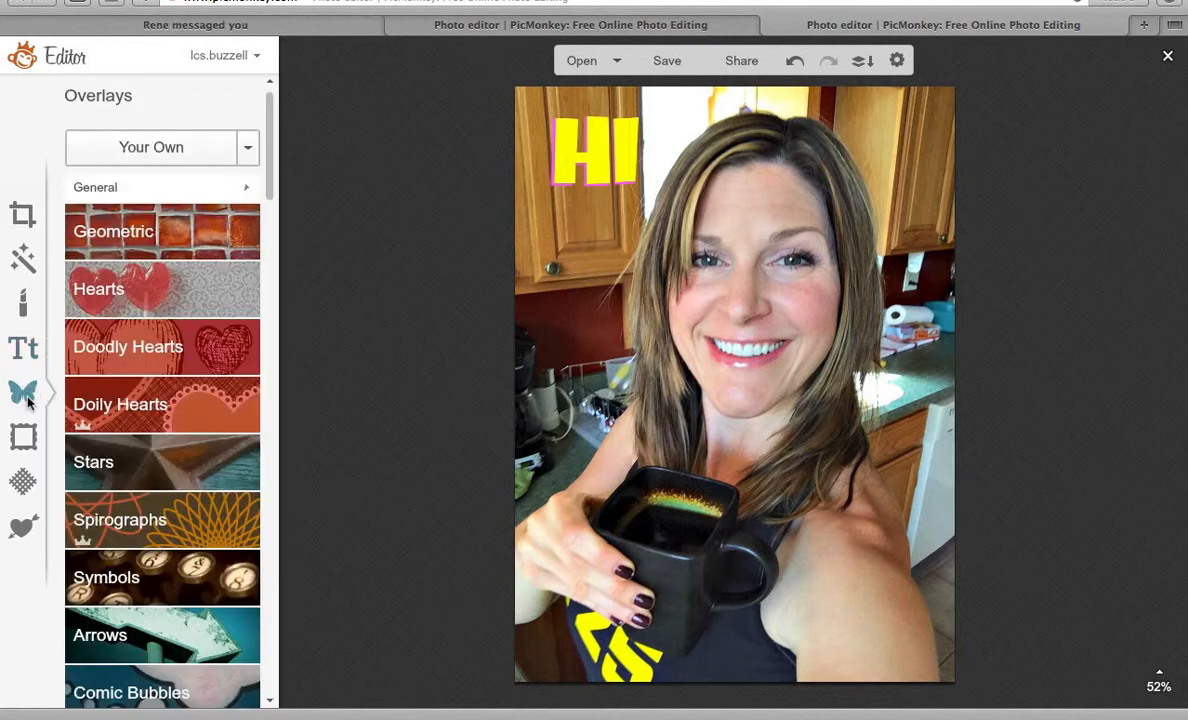
{"action": "left_click_drag", "start_coordinate": [268, 111], "coordinate": [241, 87]}
{"action": "left_click", "coordinate": [140, 228]}
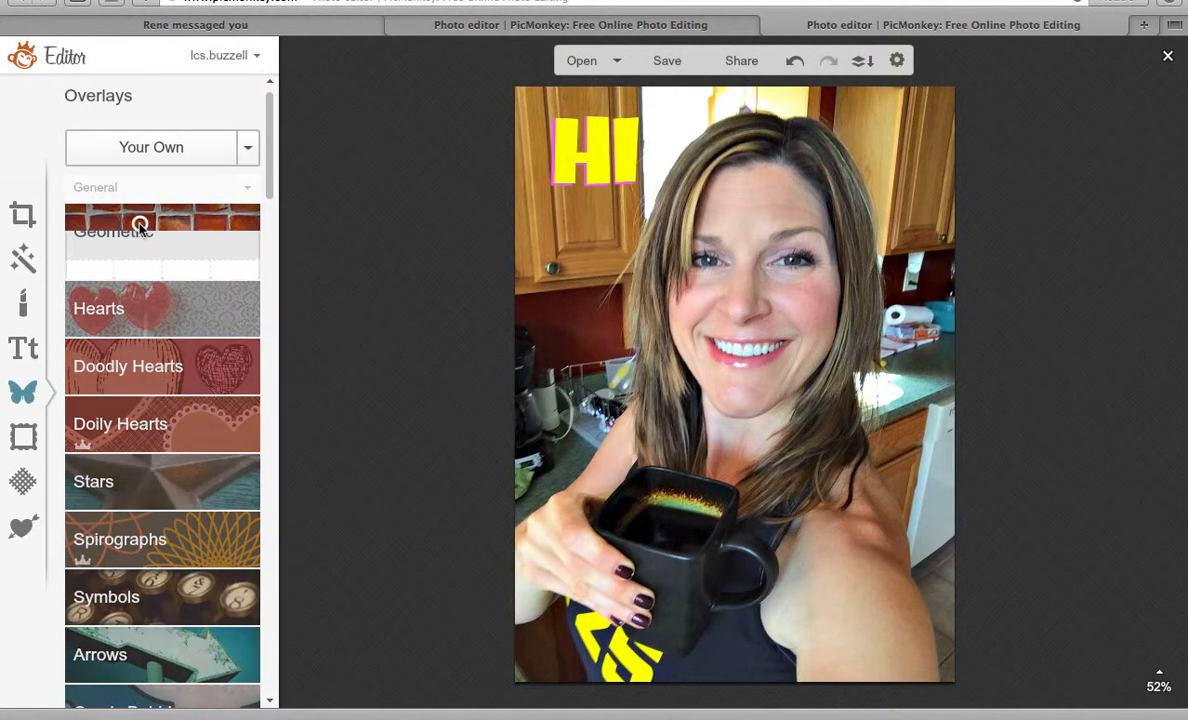
{"action": "left_click", "coordinate": [92, 284]}
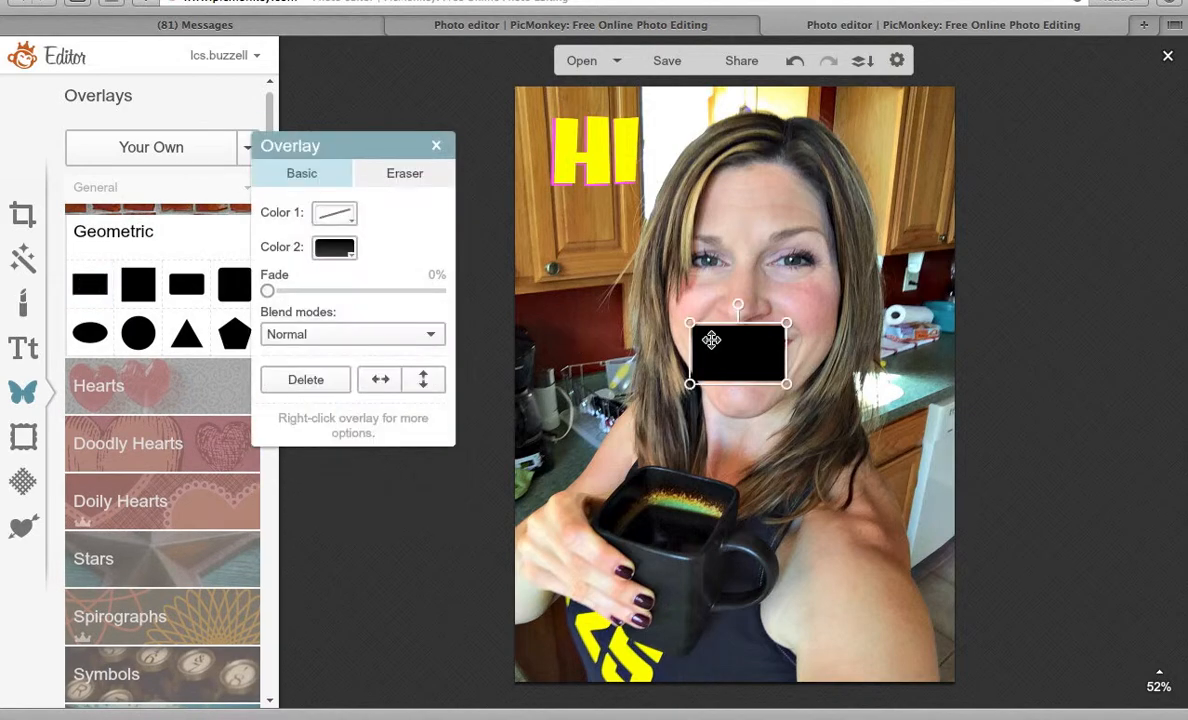
{"action": "left_click_drag", "start_coordinate": [711, 340], "coordinate": [555, 118]}
{"action": "left_click_drag", "start_coordinate": [623, 153], "coordinate": [946, 198]}
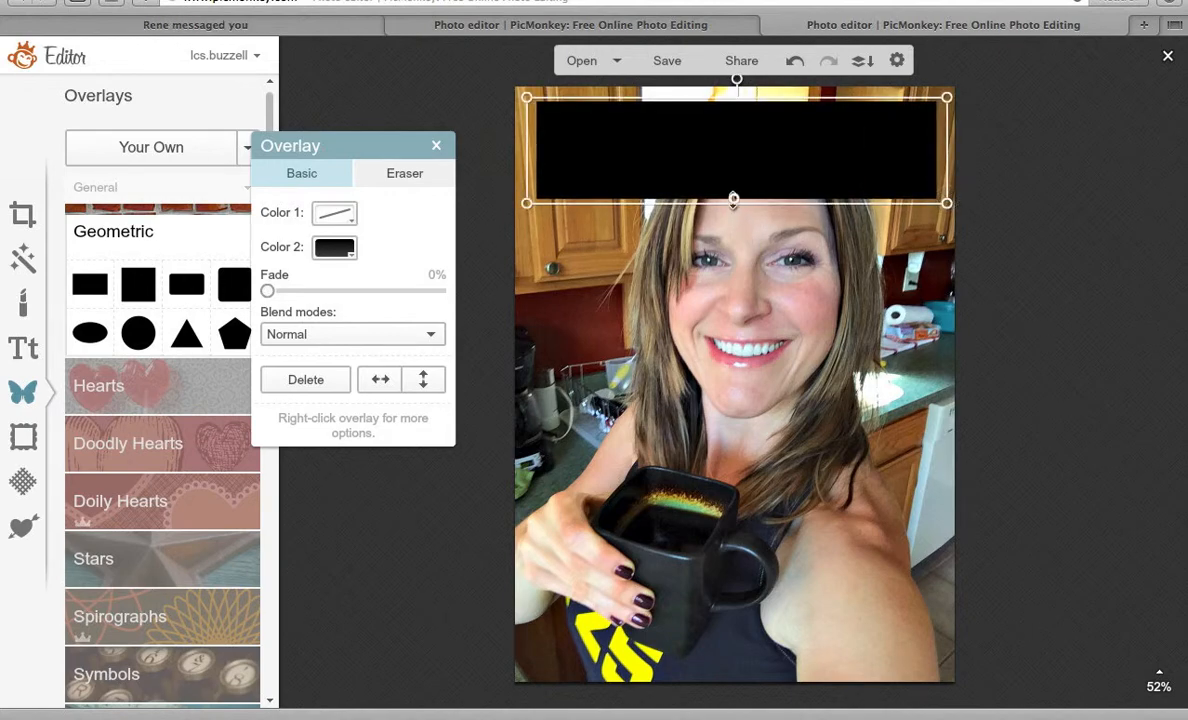
{"action": "left_click_drag", "start_coordinate": [733, 199], "coordinate": [737, 676]}
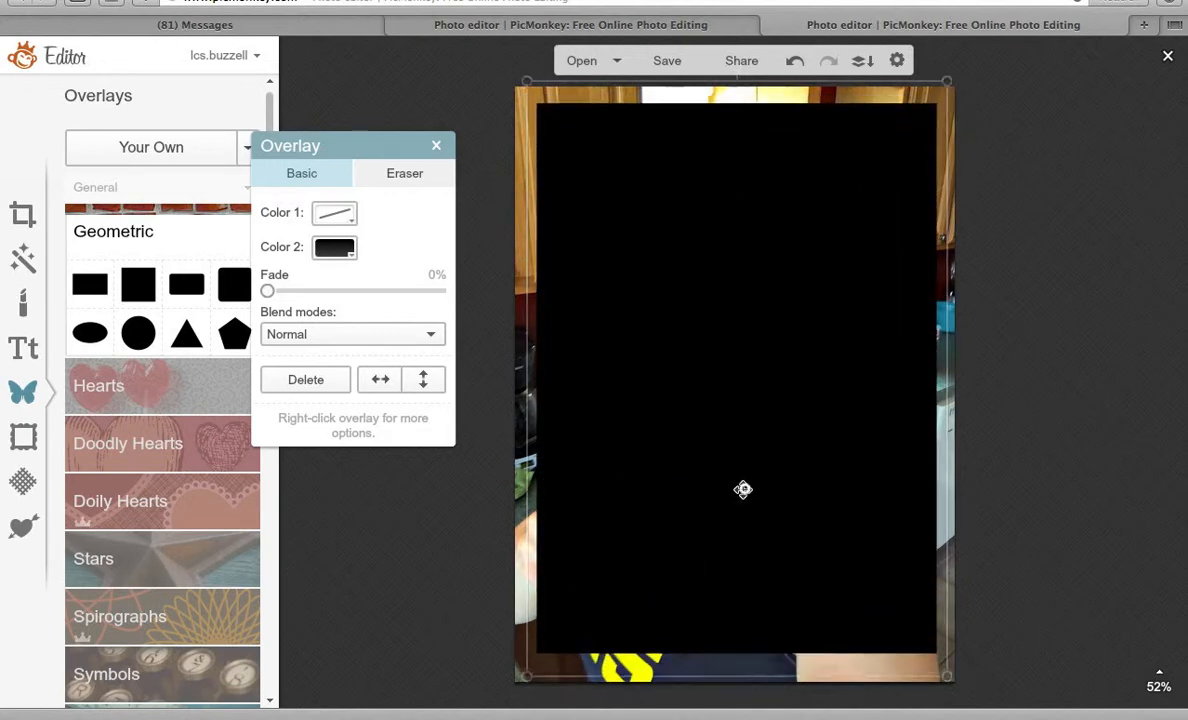
{"action": "left_click_drag", "start_coordinate": [743, 489], "coordinate": [743, 486]}
{"action": "left_click_drag", "start_coordinate": [728, 675], "coordinate": [728, 687]}
Make the rectangle white and fade it to 64%.
{"action": "left_click", "coordinate": [330, 250]}
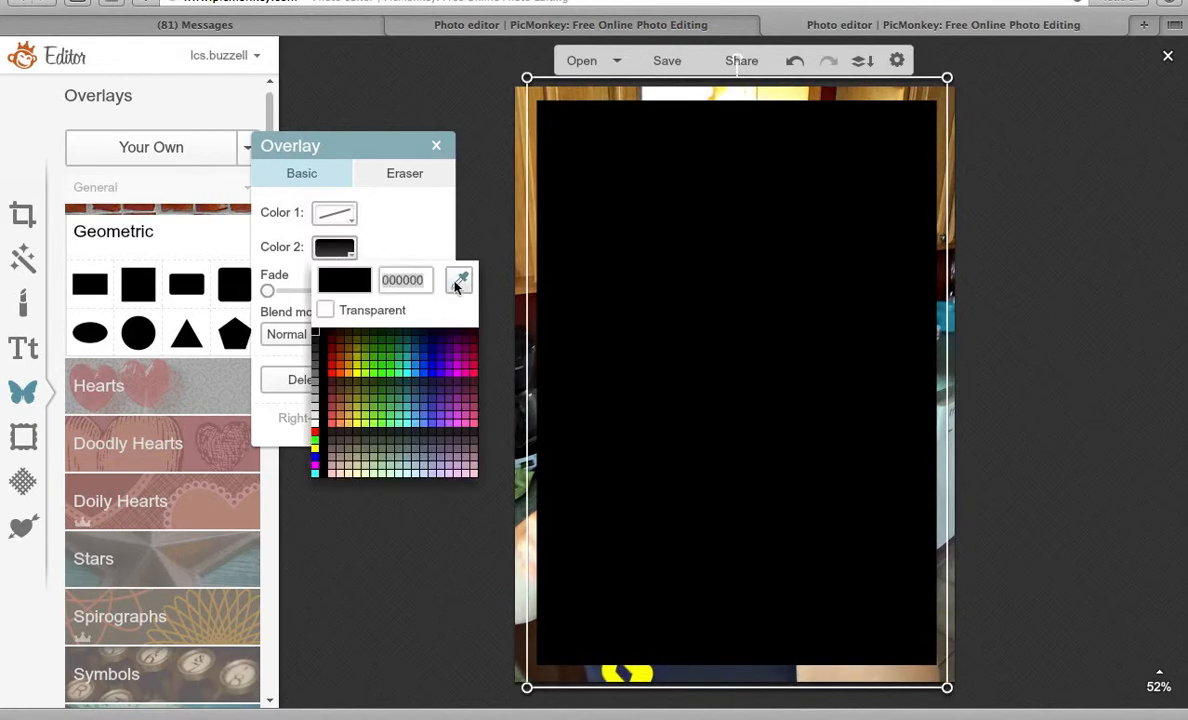
{"action": "left_click", "coordinate": [455, 274]}
{"action": "left_click", "coordinate": [378, 229]}
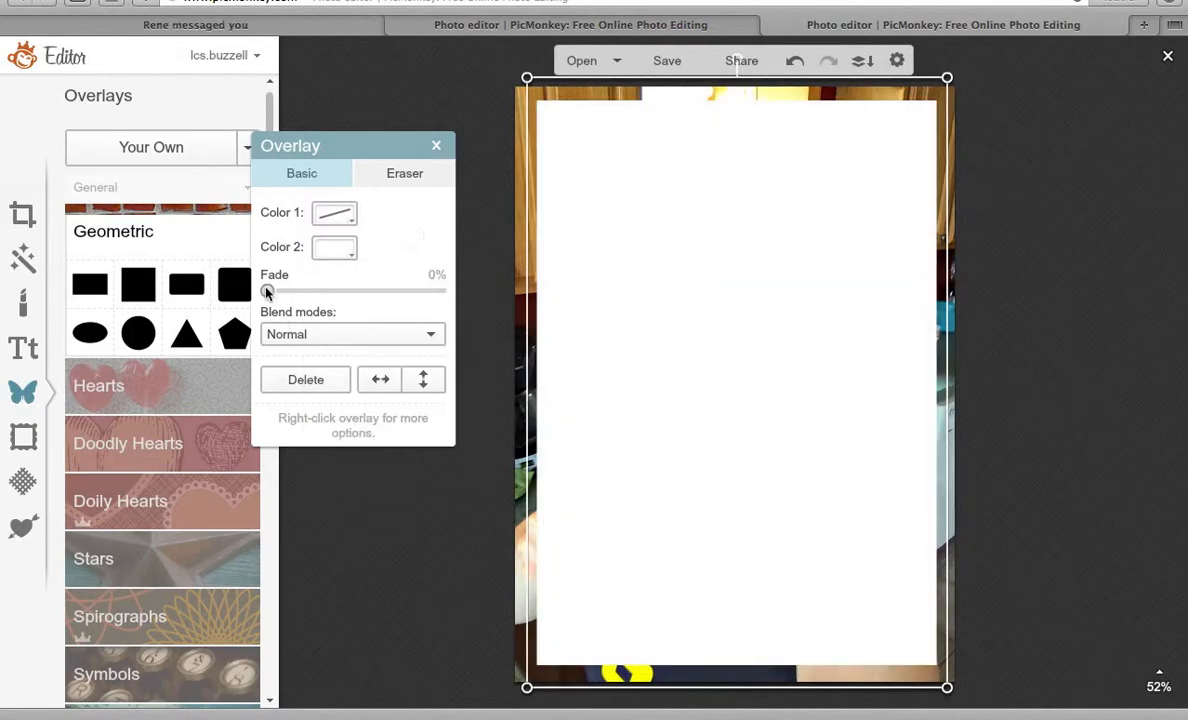
{"action": "left_click_drag", "start_coordinate": [267, 291], "coordinate": [376, 293]}
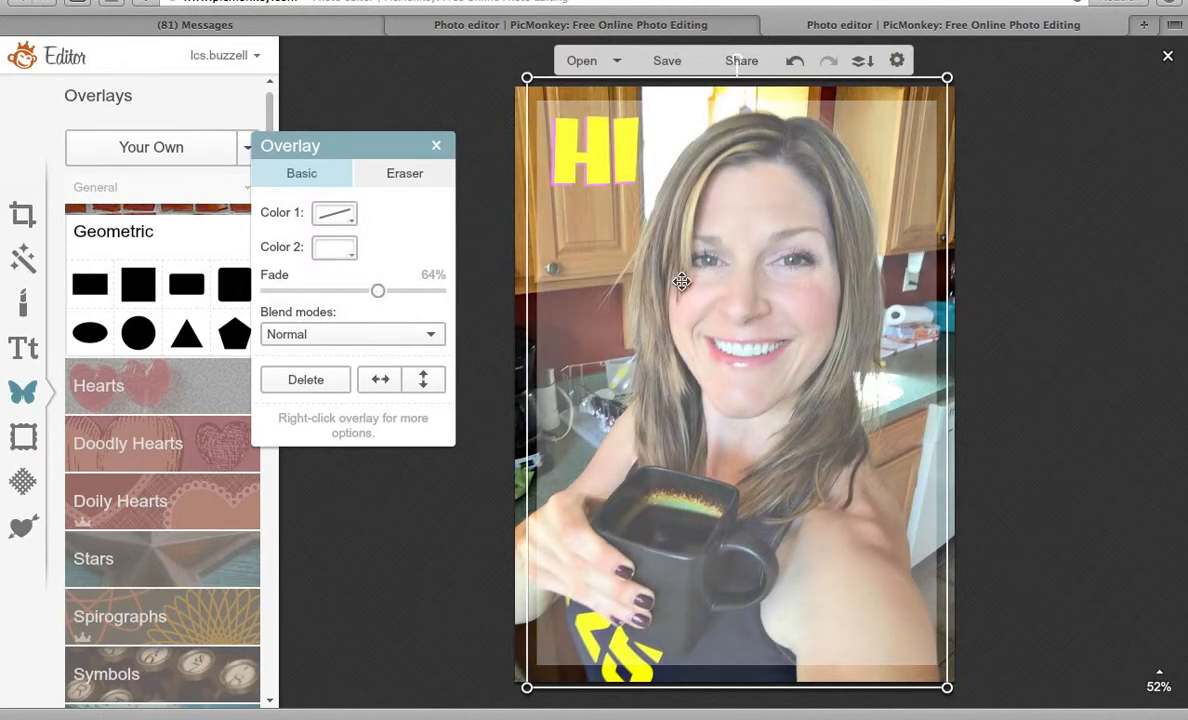
Send the faded white rectangle behind the HI text, then deselect it.
{"action": "right_click", "coordinate": [681, 283]}
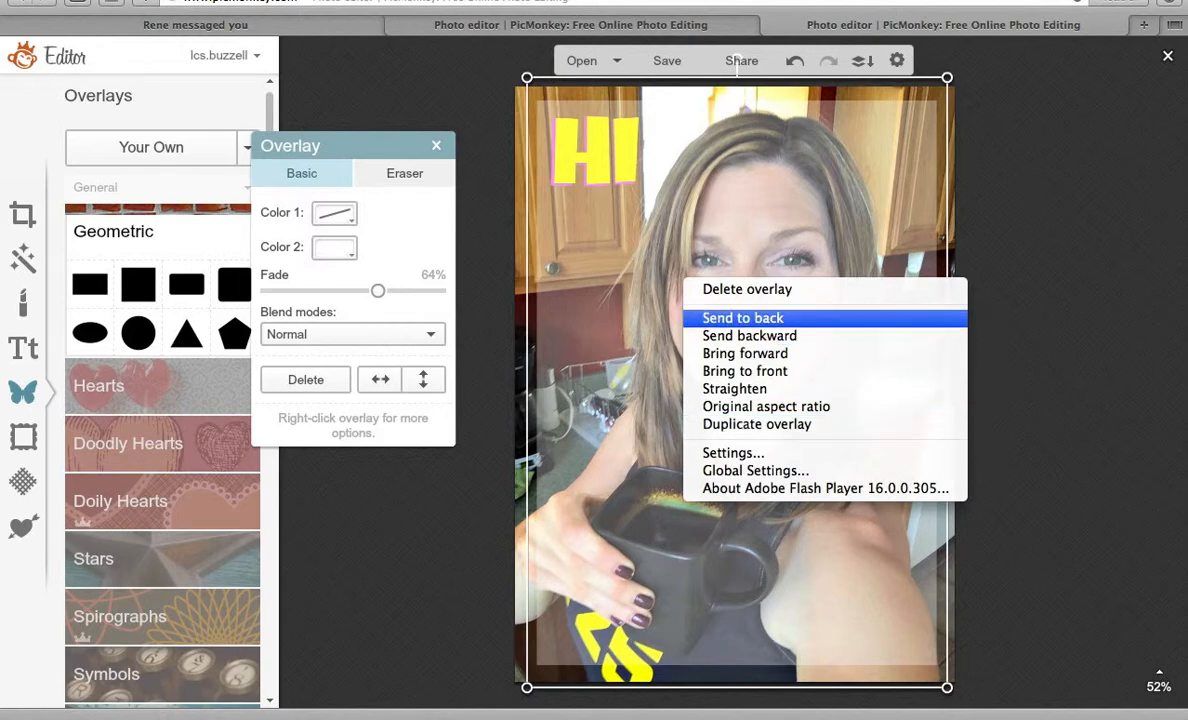
{"action": "left_click", "coordinate": [768, 319]}
{"action": "left_click", "coordinate": [494, 133]}
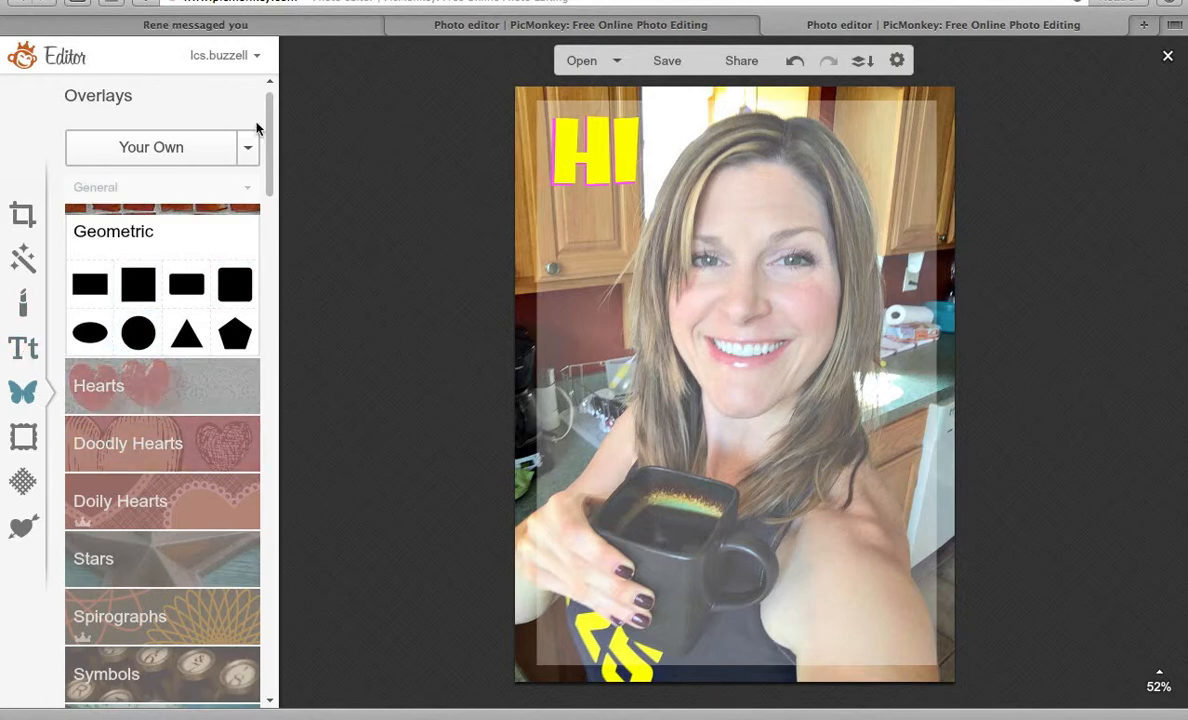
Browse the Arrows, Facial Hair, Buggles, Banners and Paper Scrap stickers, then open a new browser tab.
{"action": "left_click_drag", "start_coordinate": [268, 138], "coordinate": [276, 186]}
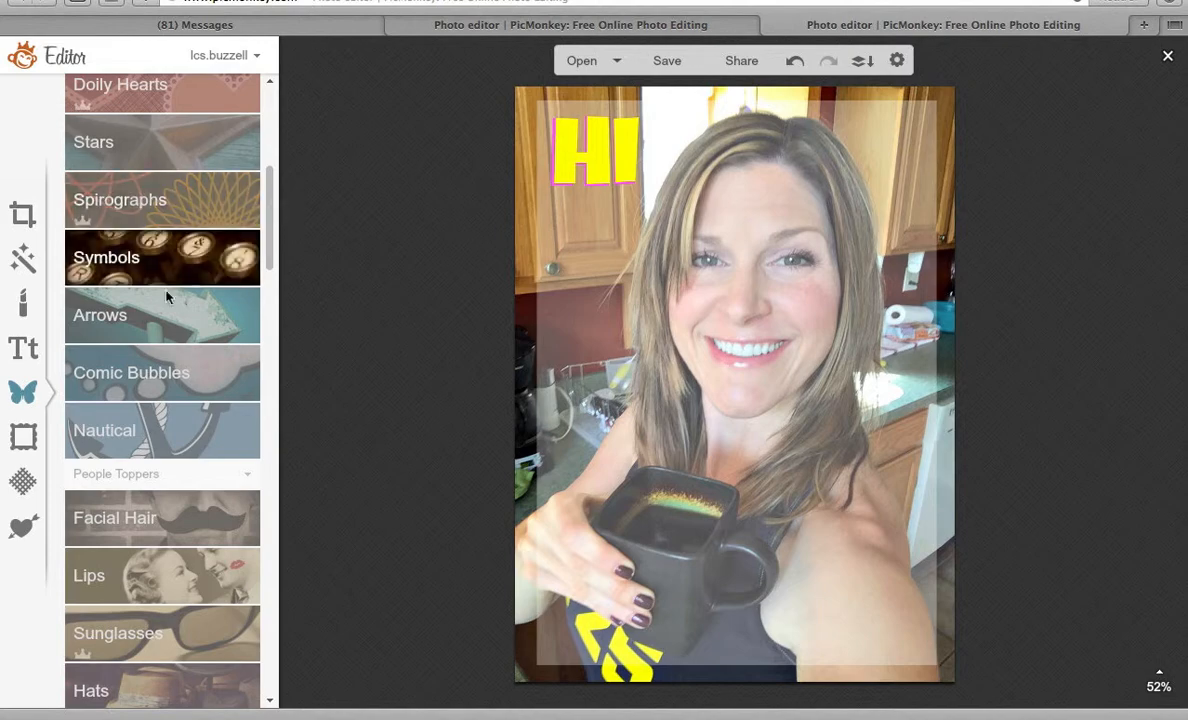
{"action": "left_click", "coordinate": [159, 315]}
{"action": "left_click_drag", "start_coordinate": [268, 210], "coordinate": [276, 284]}
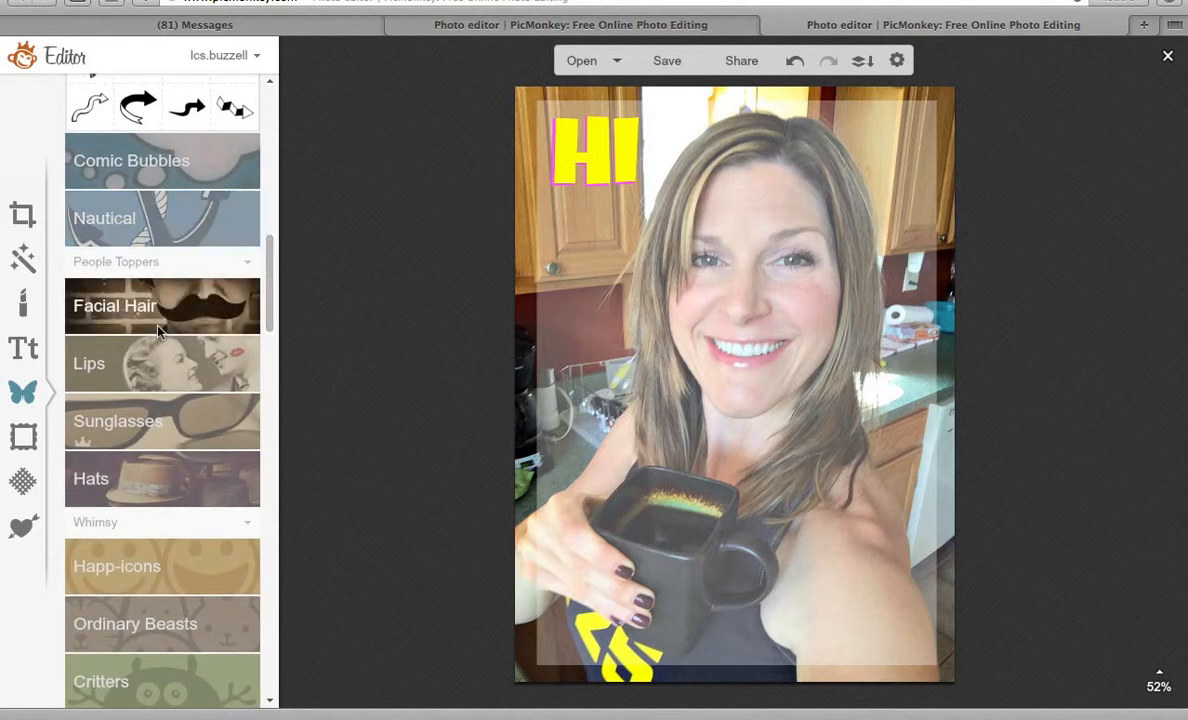
{"action": "left_click", "coordinate": [160, 299]}
{"action": "left_click_drag", "start_coordinate": [271, 252], "coordinate": [272, 318]}
{"action": "left_click", "coordinate": [159, 347]}
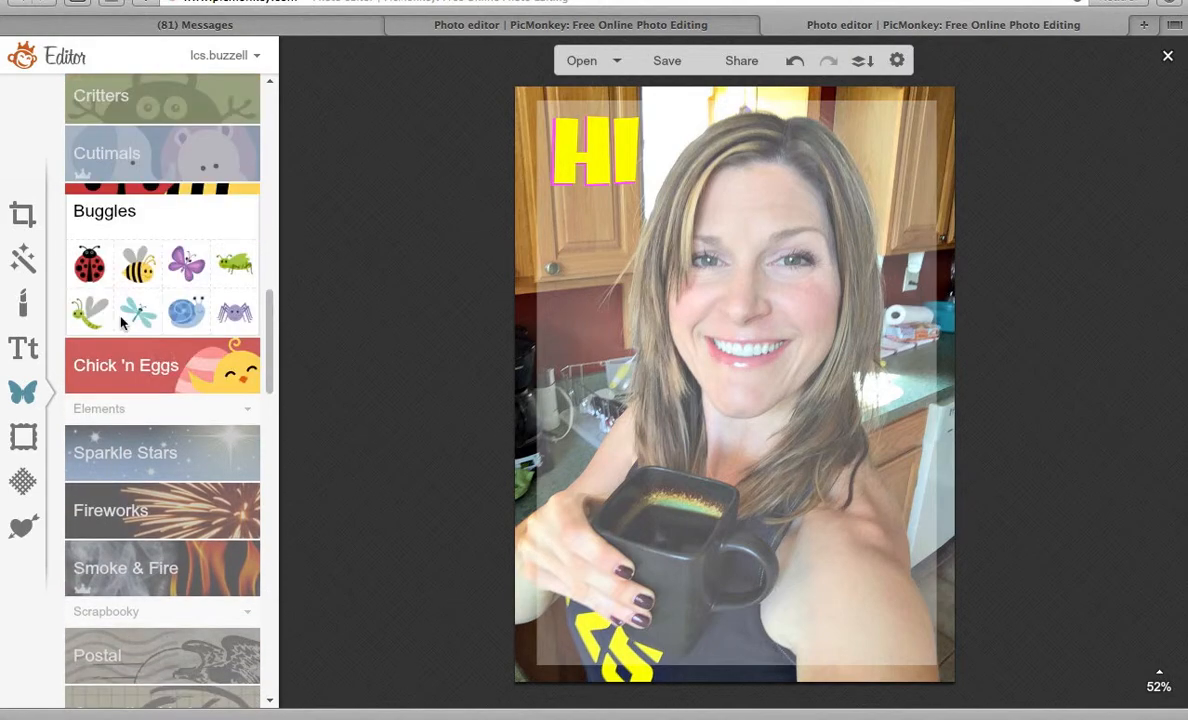
{"action": "left_click_drag", "start_coordinate": [268, 308], "coordinate": [268, 379]}
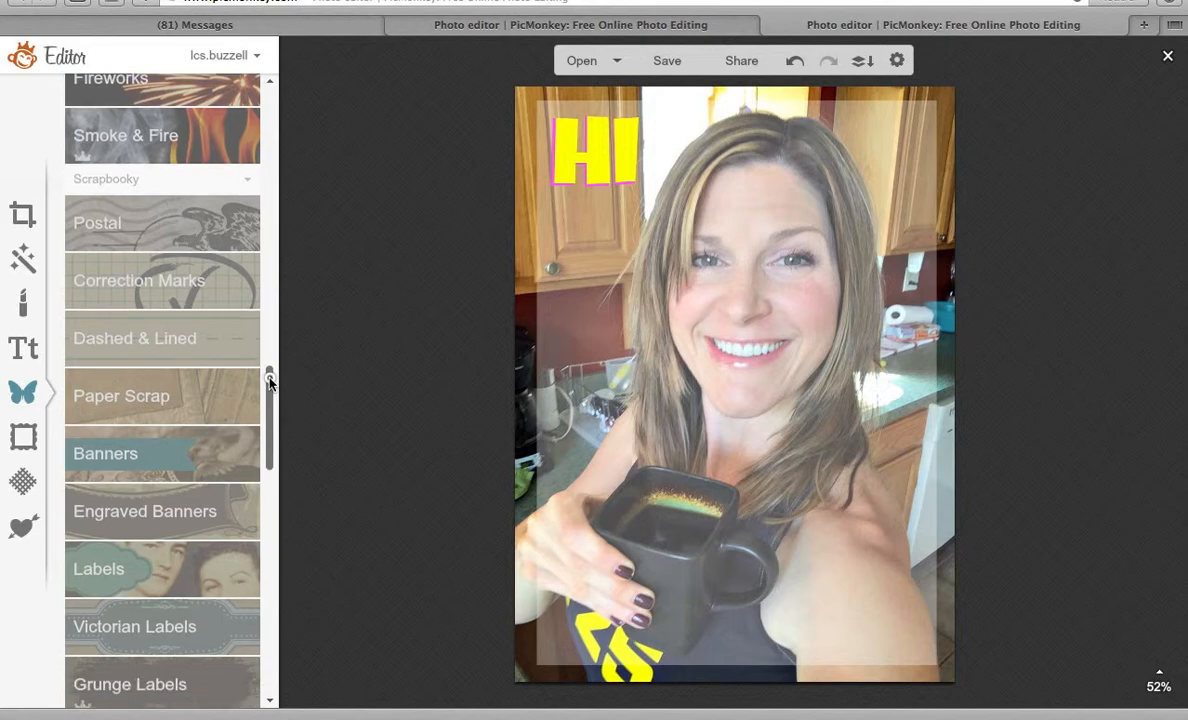
{"action": "left_click", "coordinate": [110, 453]}
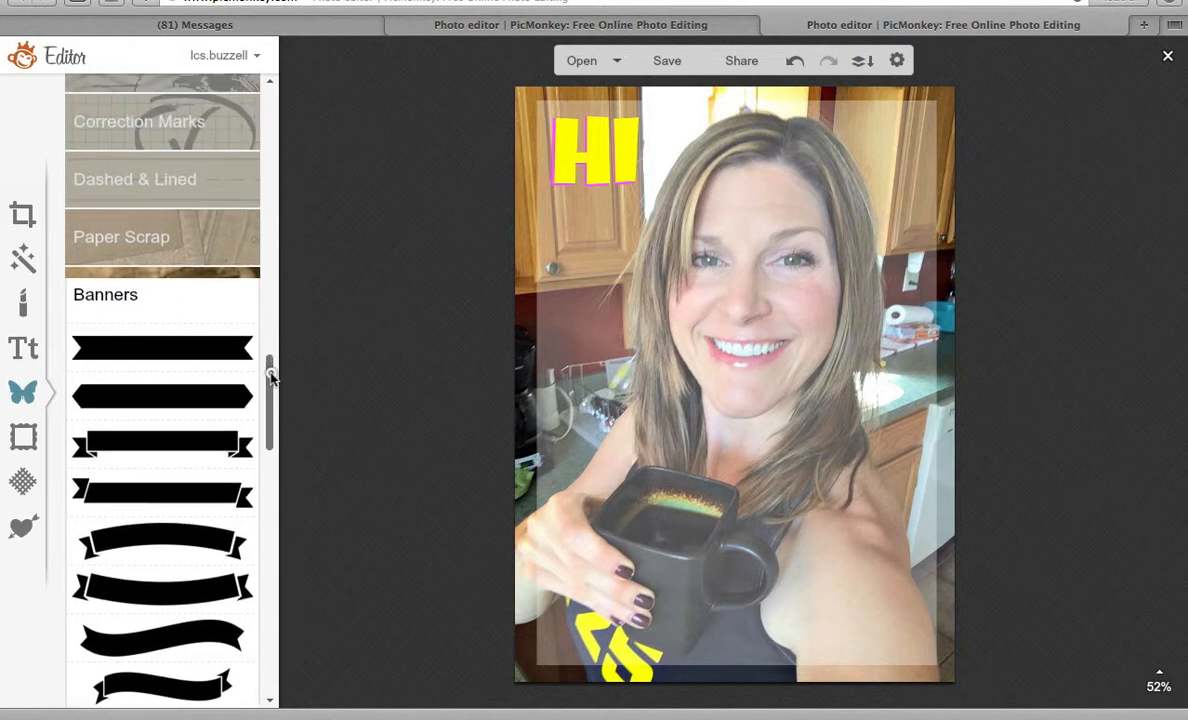
{"action": "left_click", "coordinate": [164, 241]}
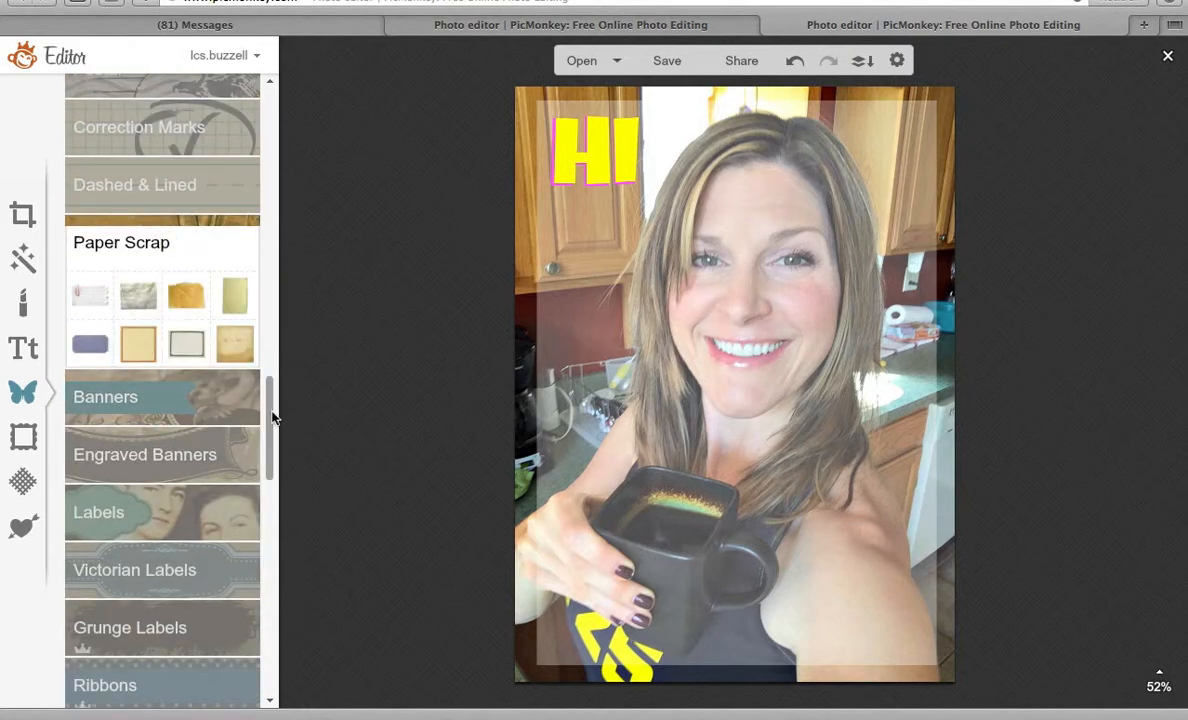
{"action": "left_click_drag", "start_coordinate": [268, 416], "coordinate": [268, 64]}
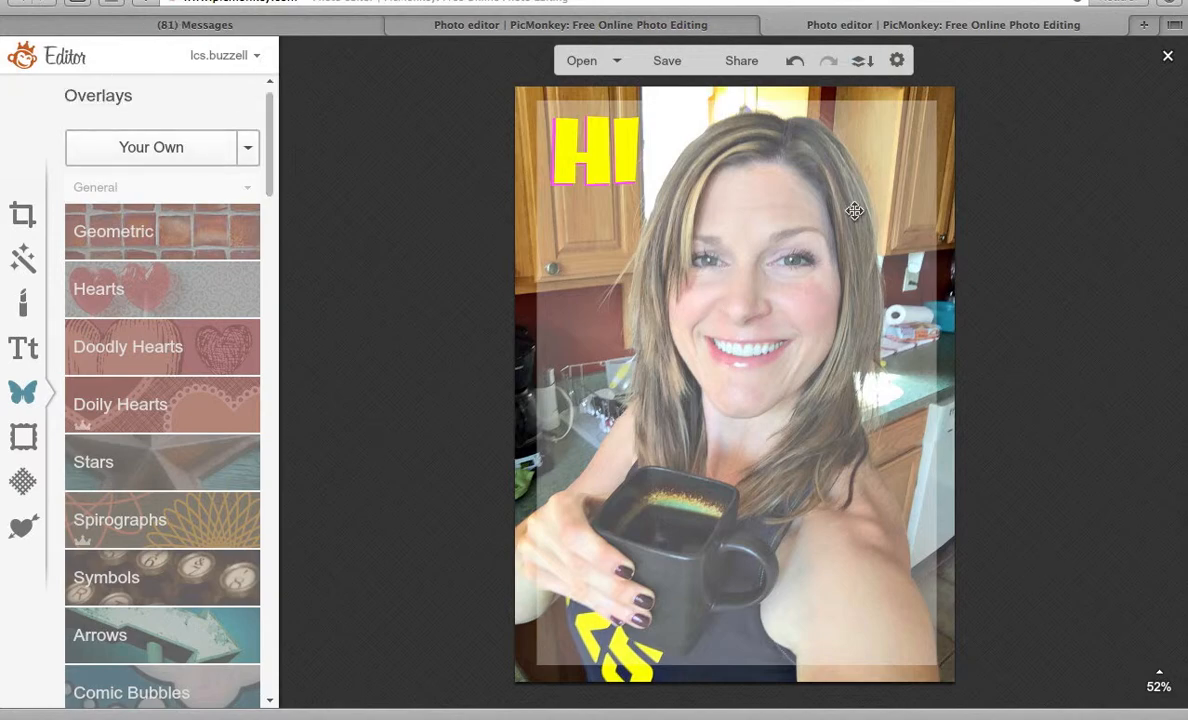
{"action": "left_click", "coordinate": [1155, 25]}
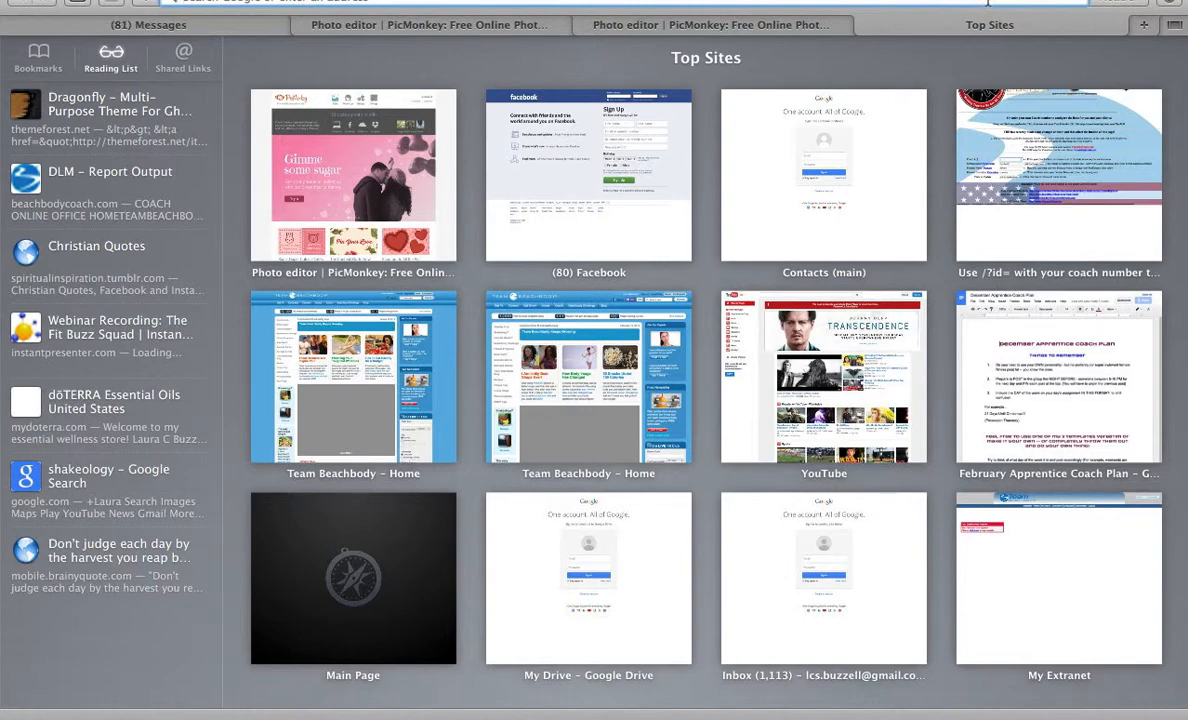
Search Google Images for 'bee png' and download the cartoon bee BD-Rainbowdayz-Bee.png.
{"action": "type", "text": "b"}
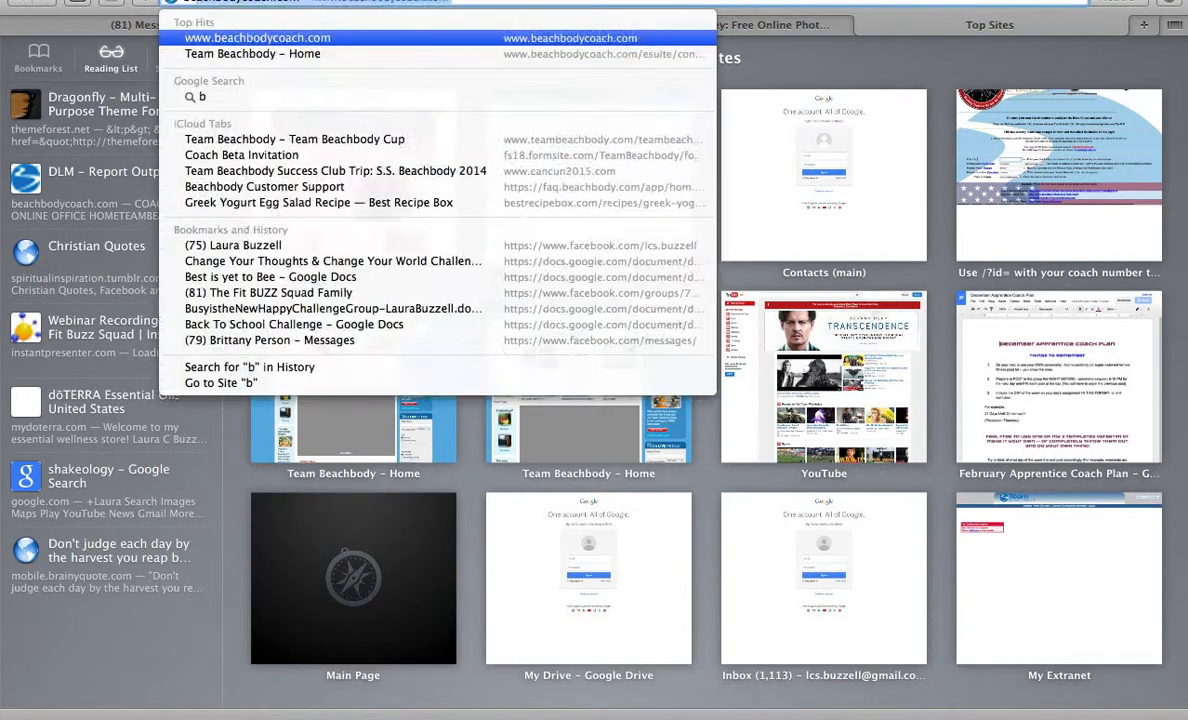
{"action": "type", "text": "ee png"}
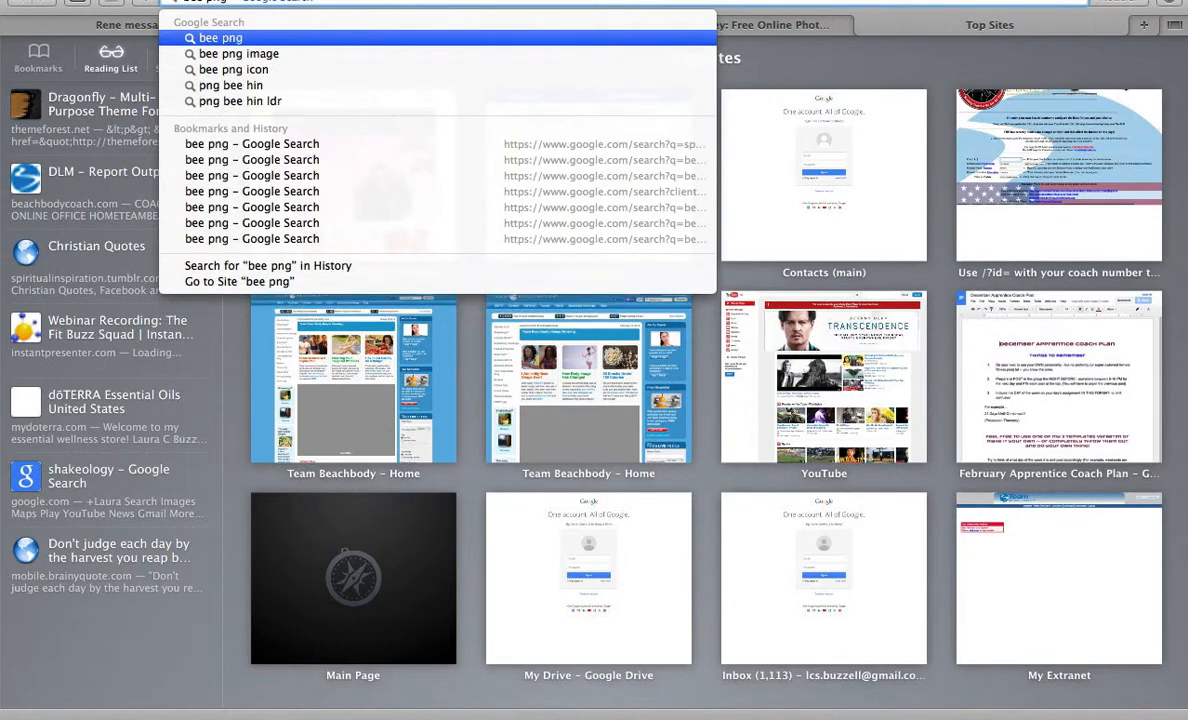
{"action": "key", "text": "Return"}
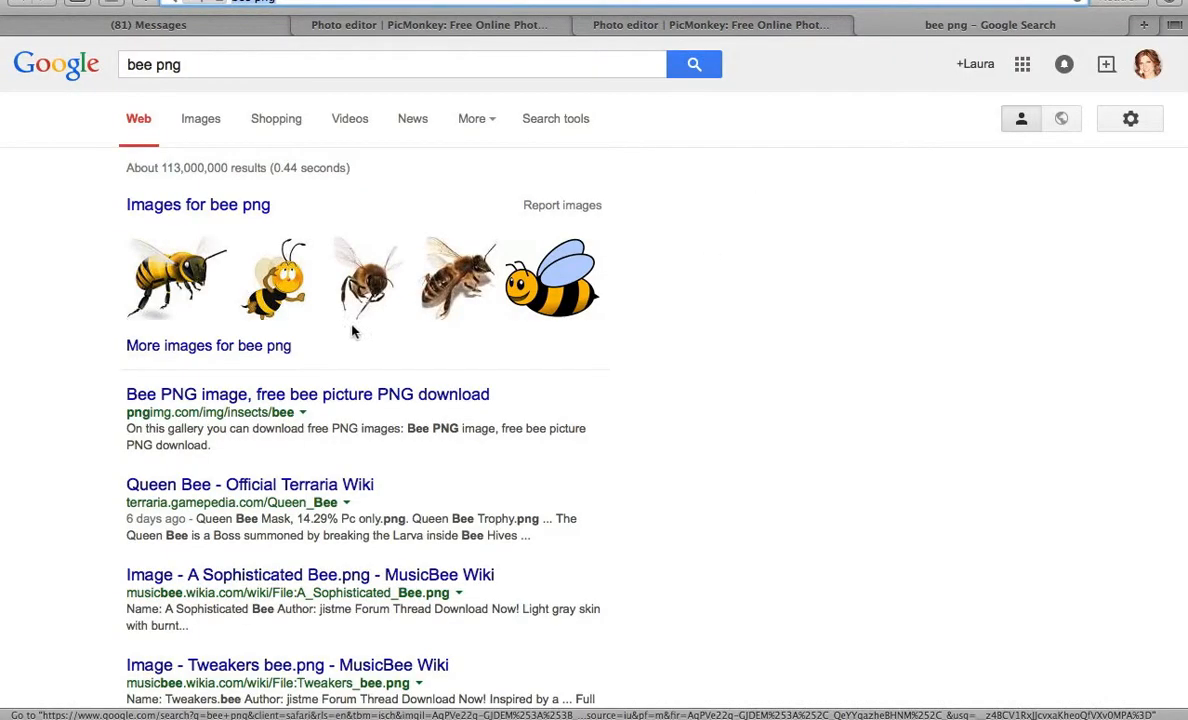
{"action": "left_click", "coordinate": [280, 296]}
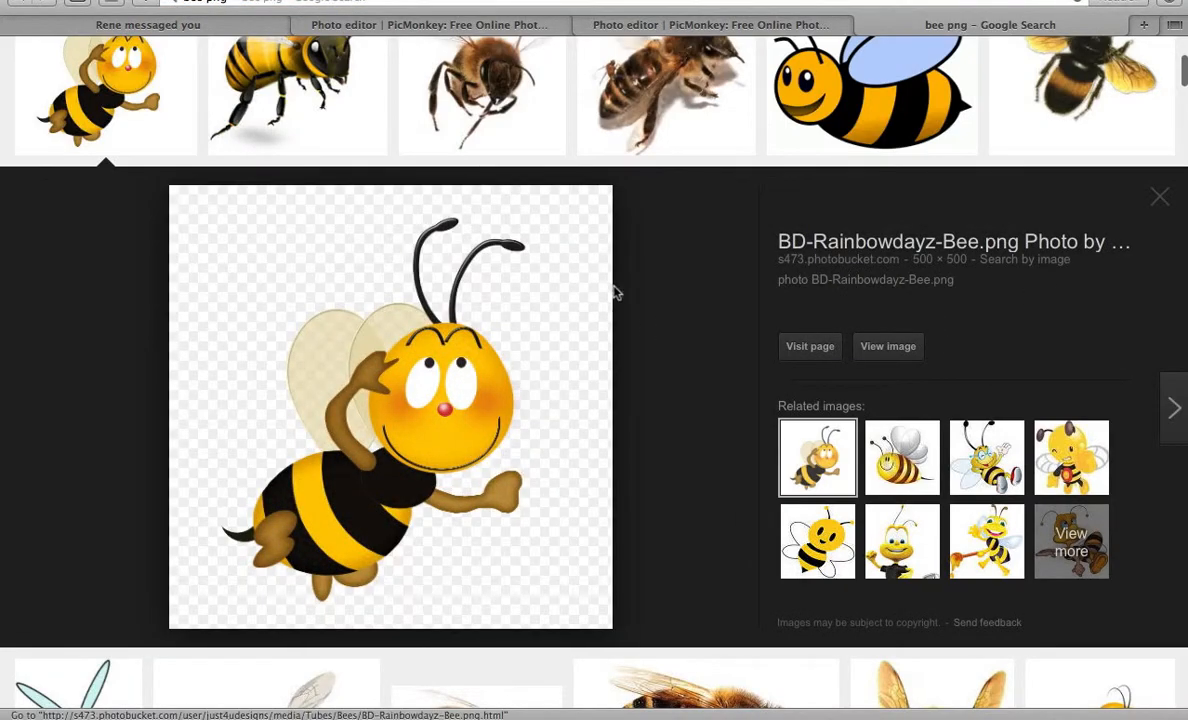
{"action": "right_click", "coordinate": [402, 423]}
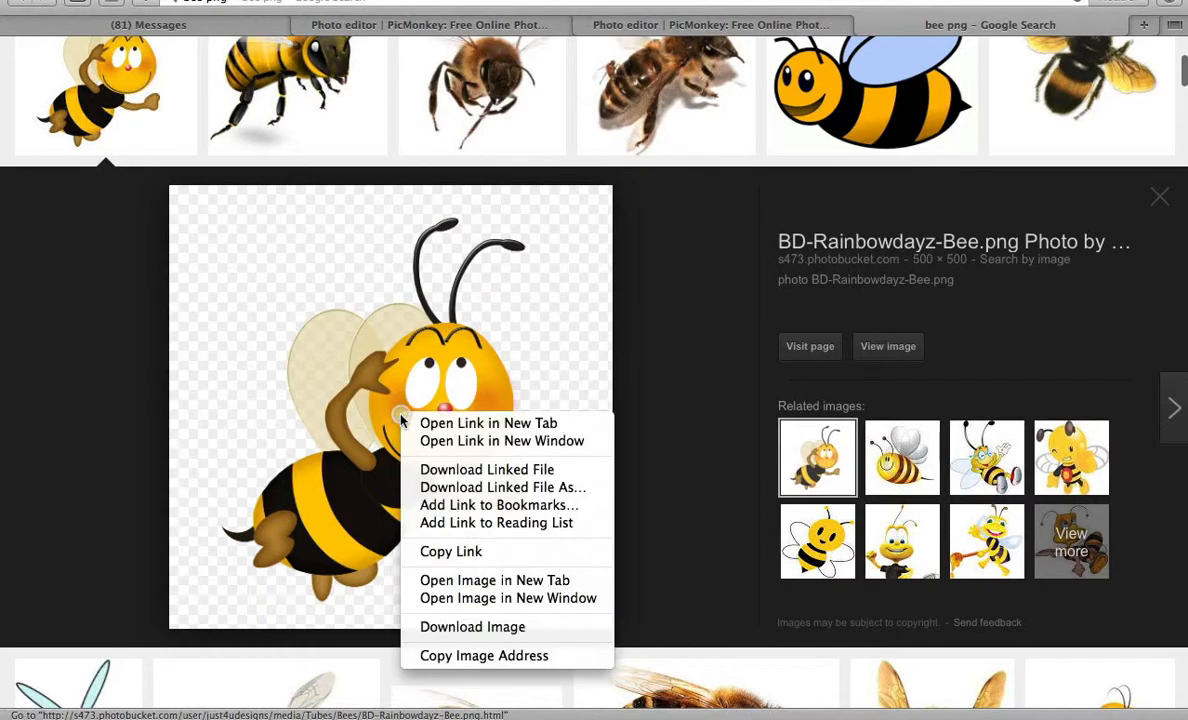
{"action": "left_click", "coordinate": [458, 627]}
{"action": "left_click", "coordinate": [716, 28]}
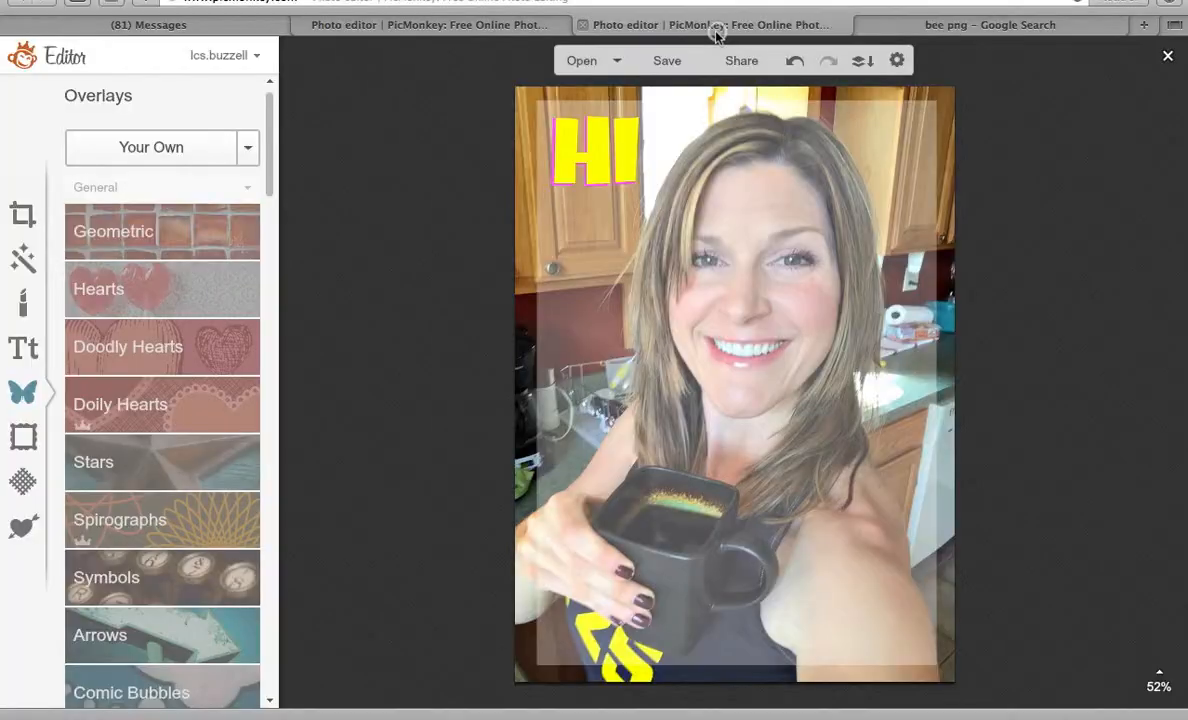
Add the downloaded bee PNG as an overlay, enlarge it, and place it in the lower-right corner.
{"action": "left_click", "coordinate": [181, 150]}
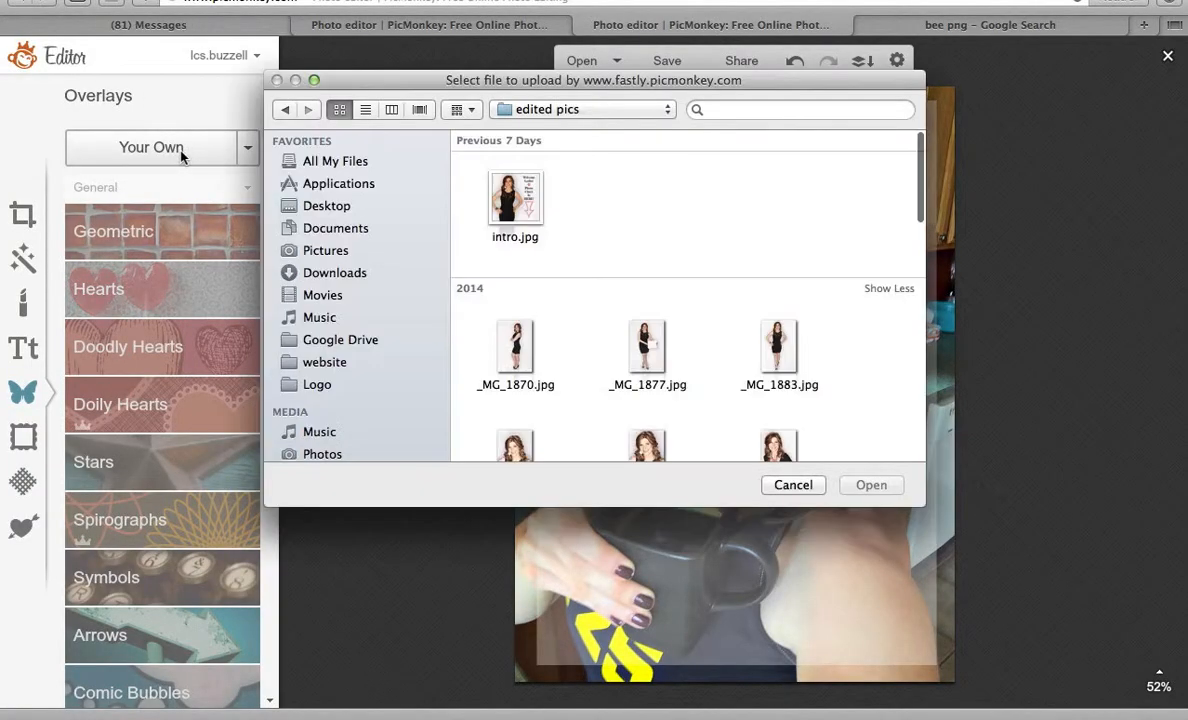
{"action": "left_click", "coordinate": [327, 274]}
{"action": "scroll", "coordinate": [591, 315], "scroll_direction": "down", "scroll_amount": 15}
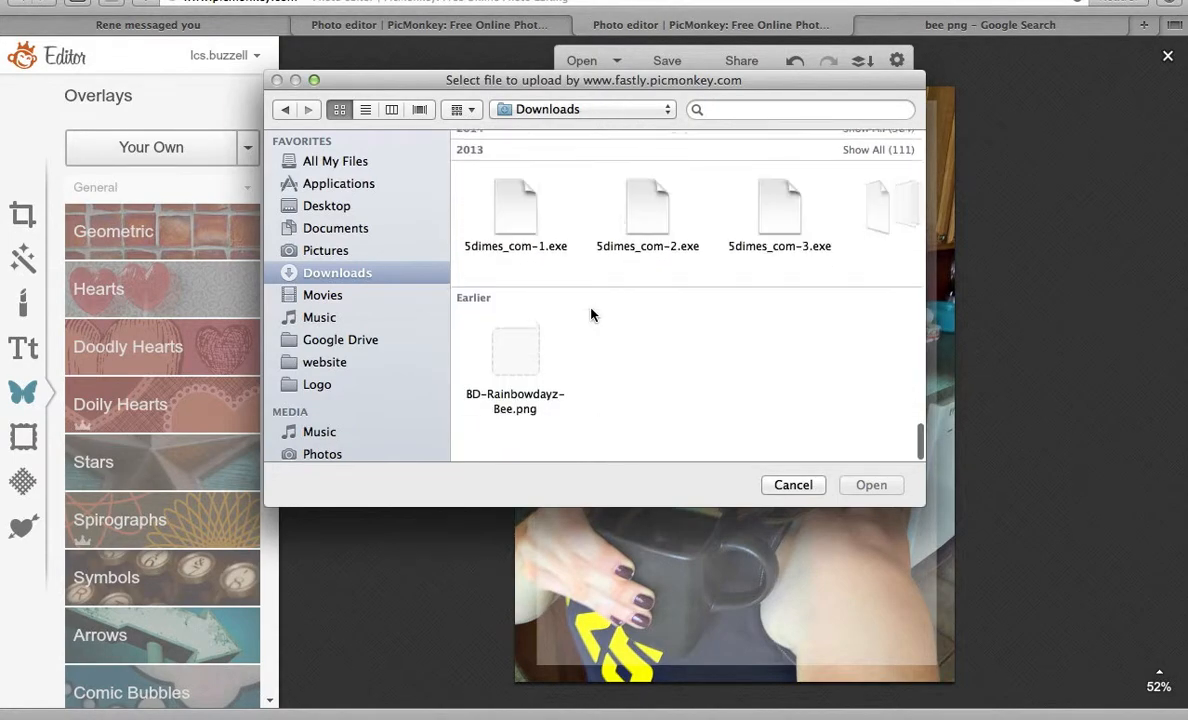
{"action": "double_click", "coordinate": [480, 352]}
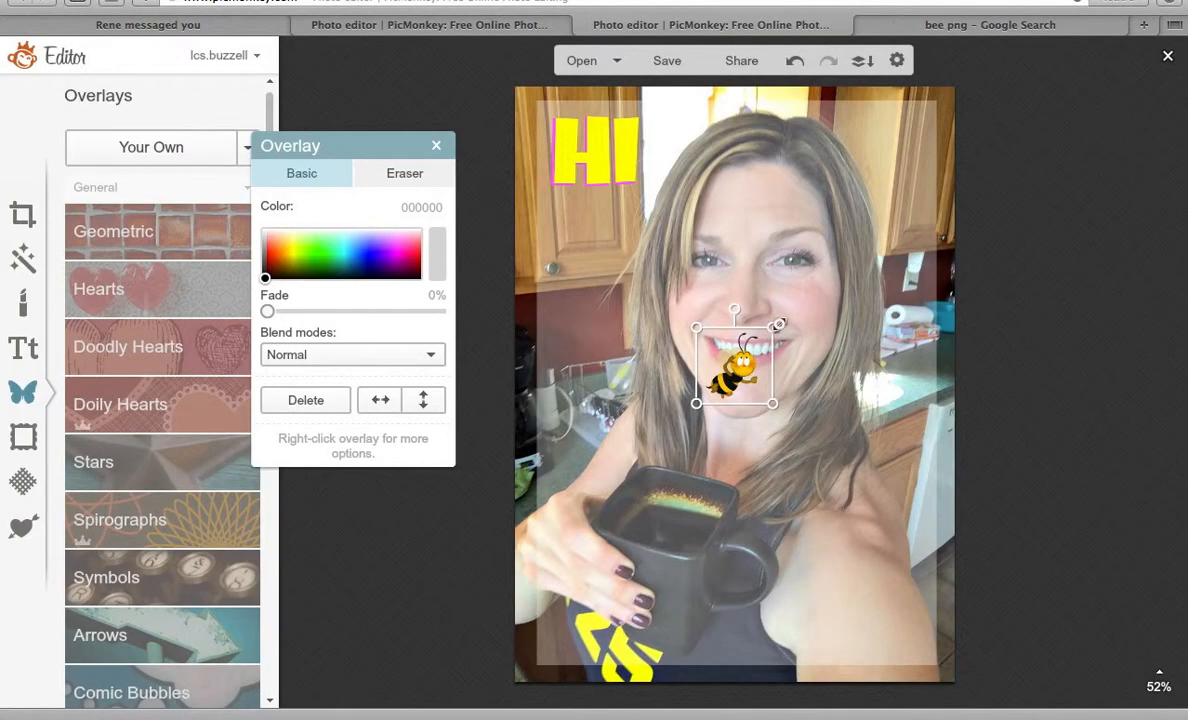
{"action": "left_click_drag", "start_coordinate": [779, 324], "coordinate": [989, 109]}
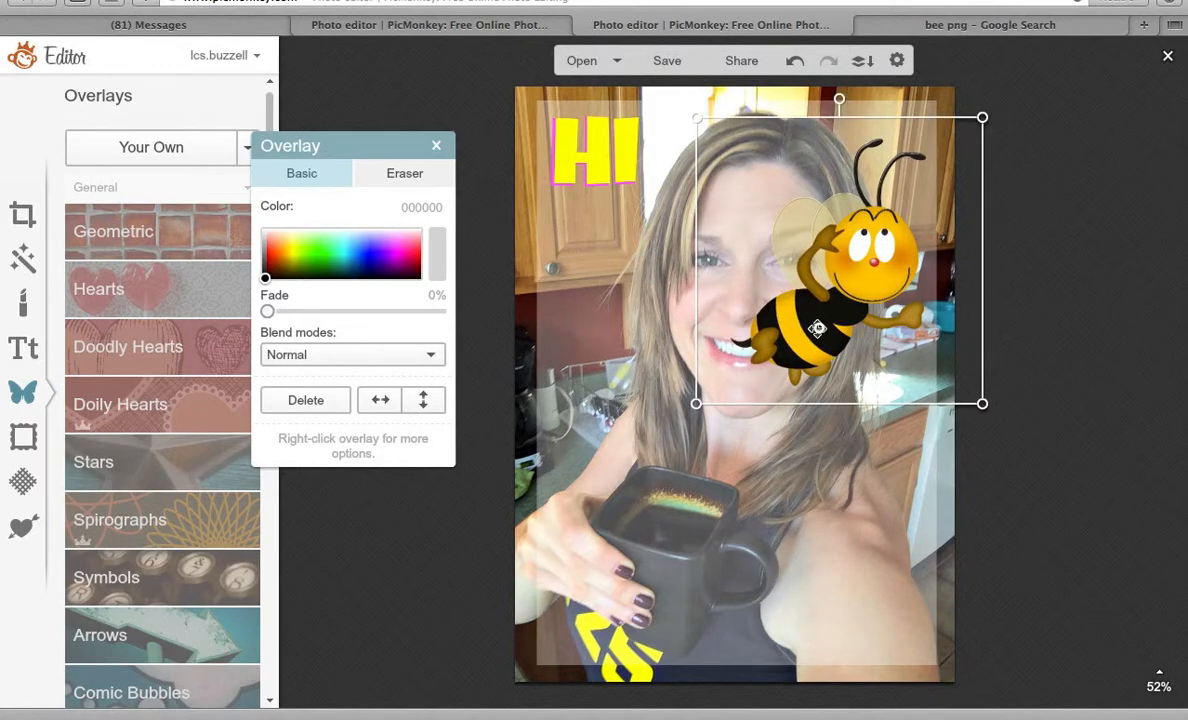
{"action": "left_click_drag", "start_coordinate": [817, 328], "coordinate": [827, 625]}
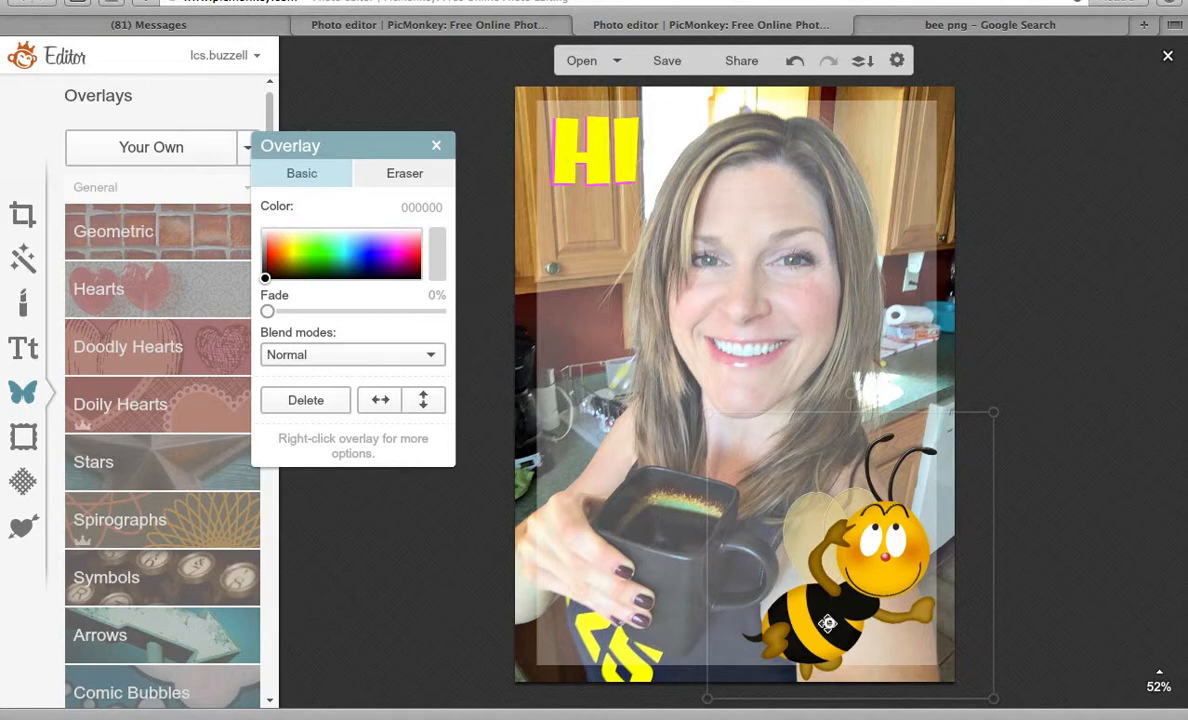
{"action": "left_click", "coordinate": [1031, 286]}
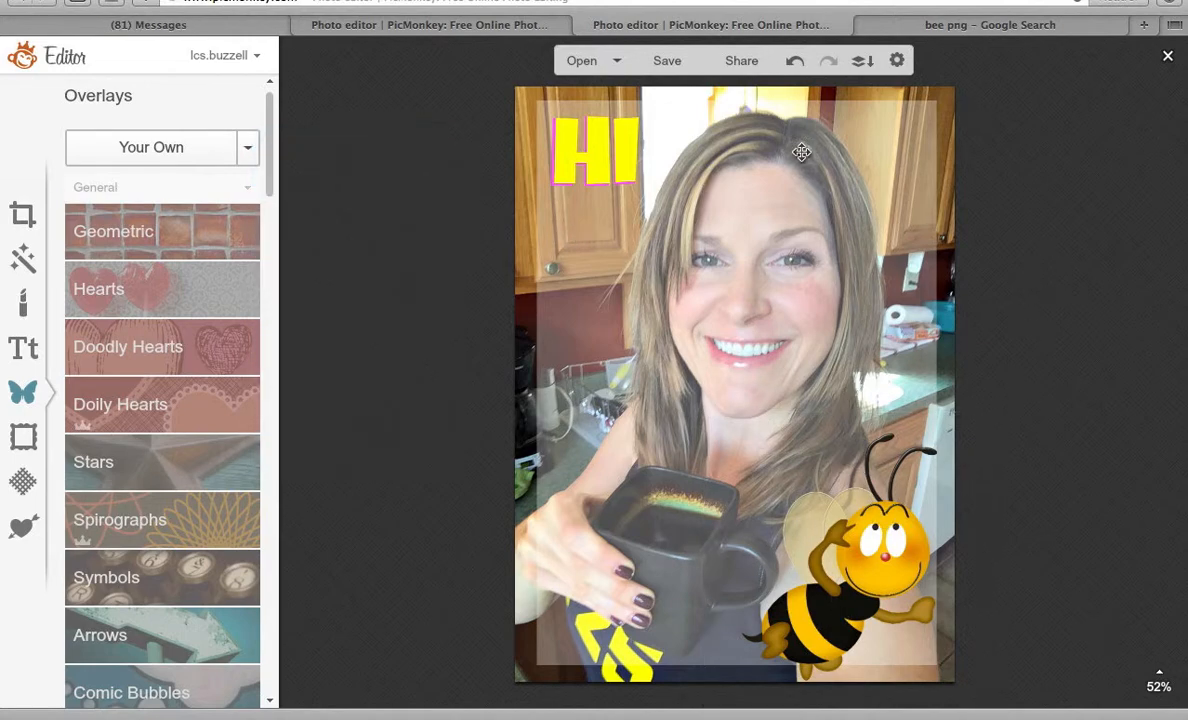
{"action": "left_click", "coordinate": [958, 30]}
Search Google for 'table png' and show only image results.
{"action": "left_click", "coordinate": [531, 3]}
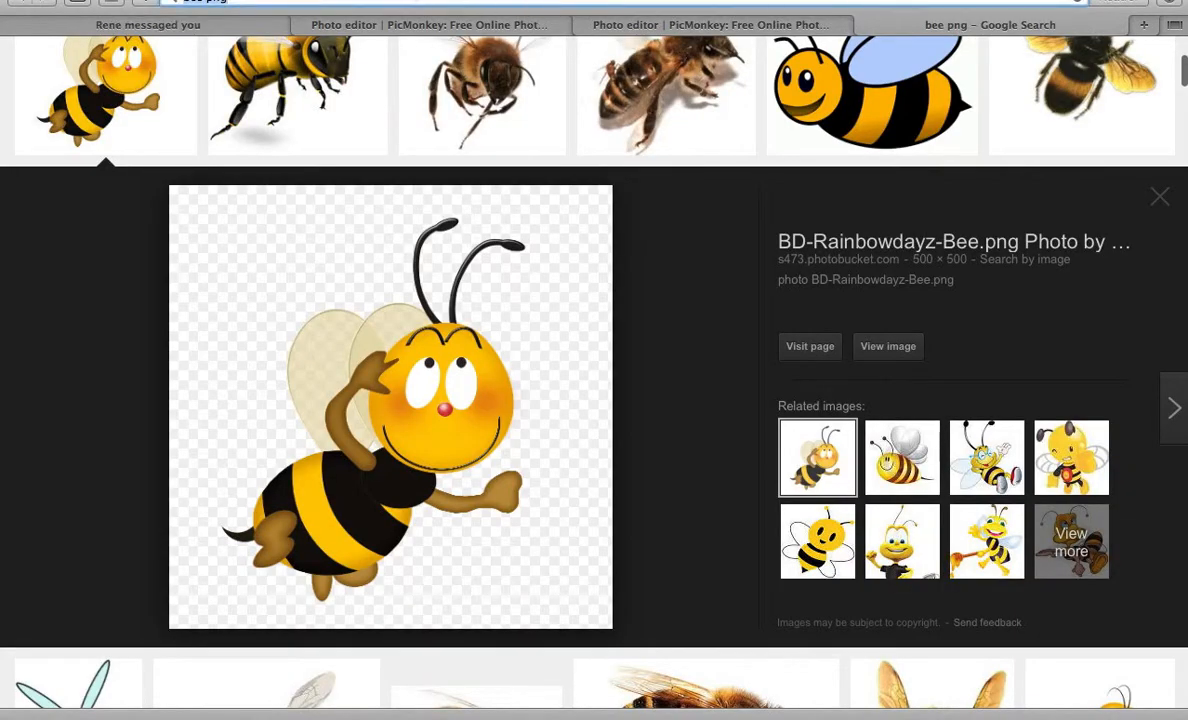
{"action": "type", "text": "table"}
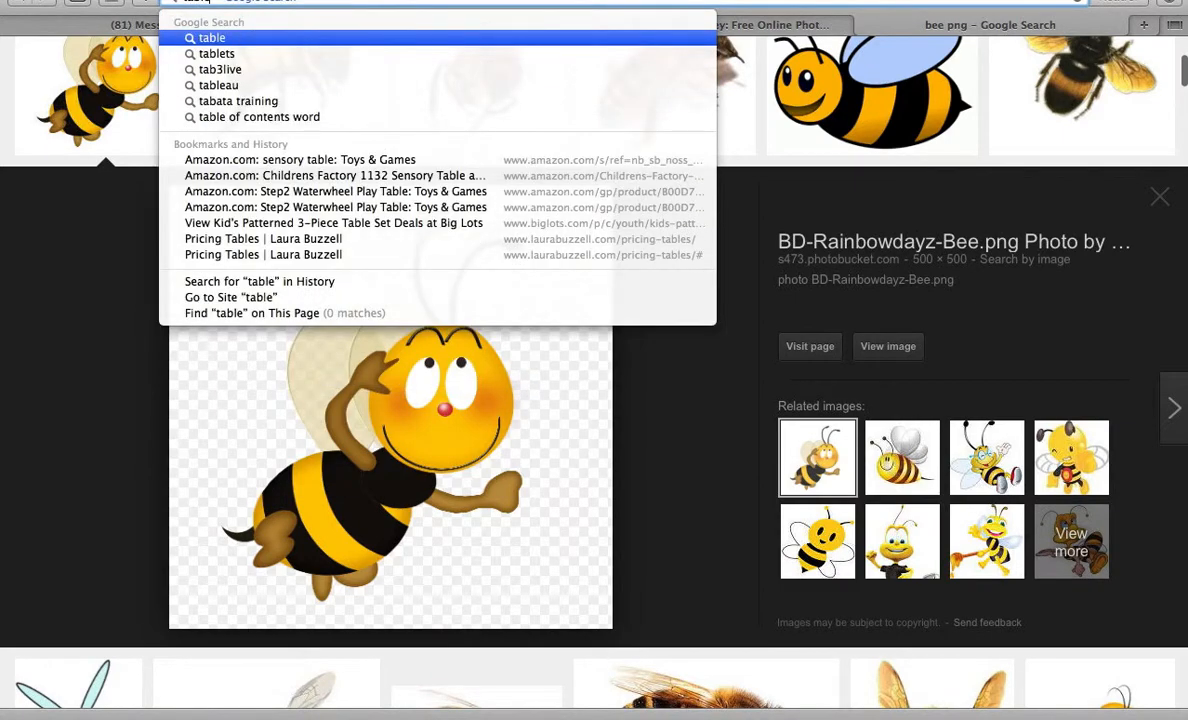
{"action": "type", "text": " png"}
{"action": "key", "text": "Return"}
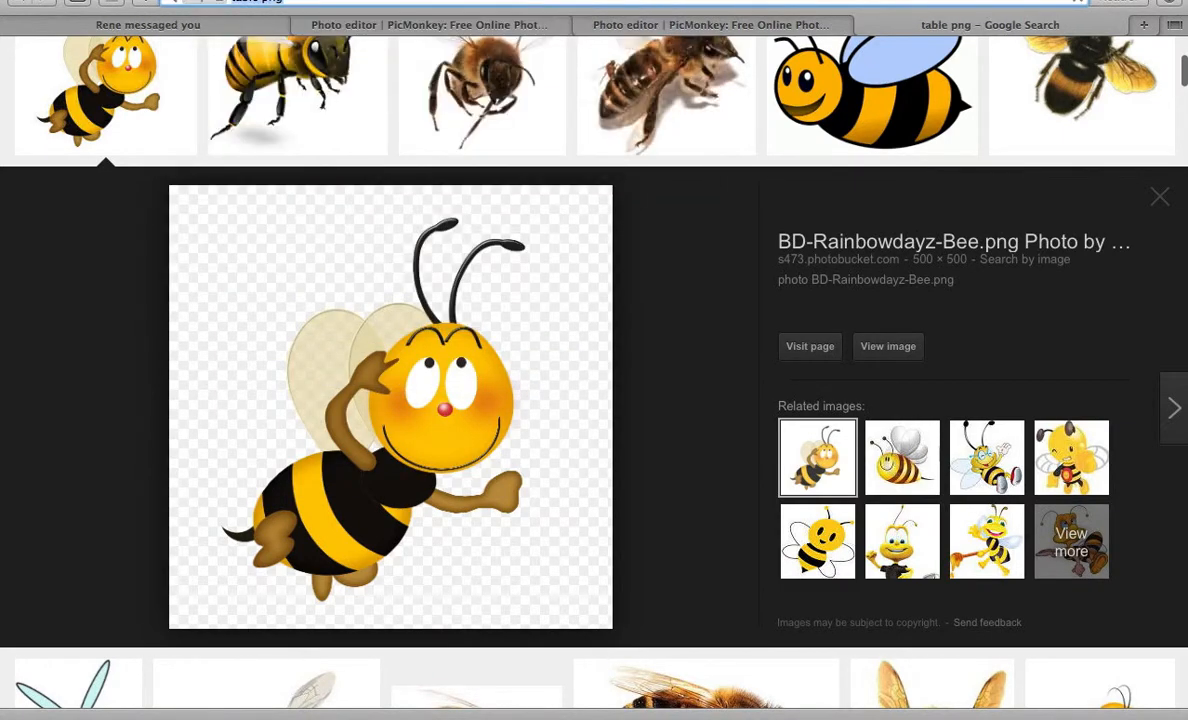
{"action": "left_click", "coordinate": [208, 121]}
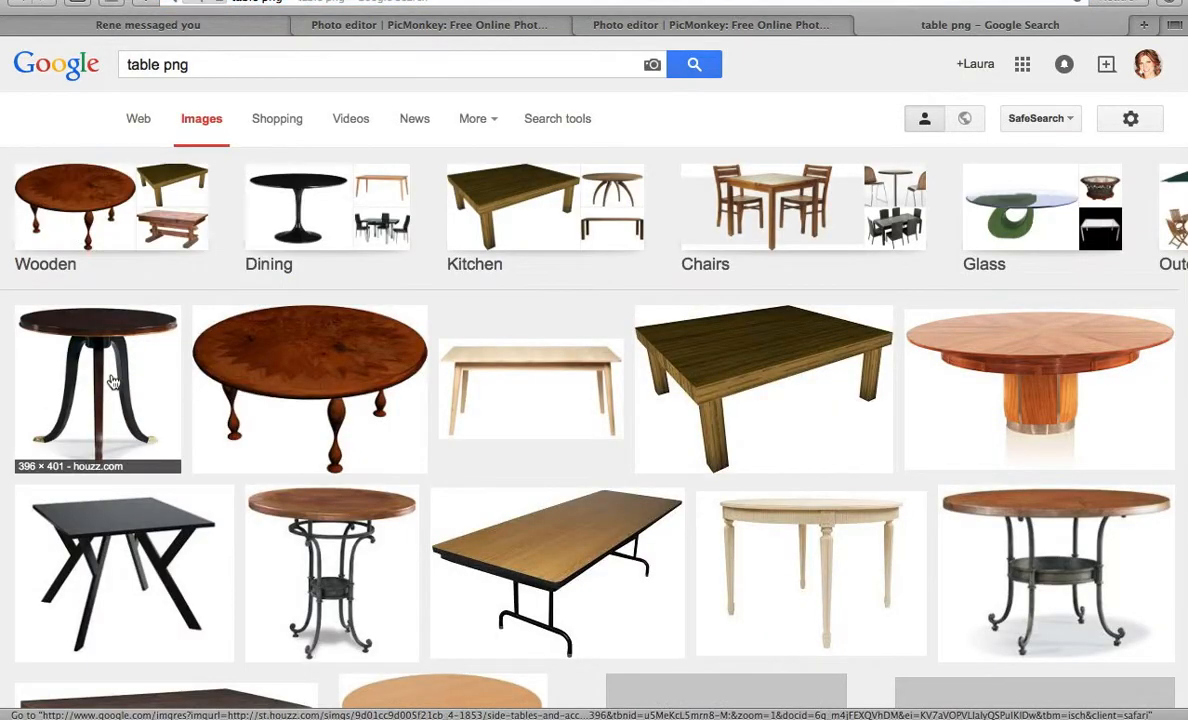
Compare a few table previews and download the cream round table image.
{"action": "left_click", "coordinate": [117, 343]}
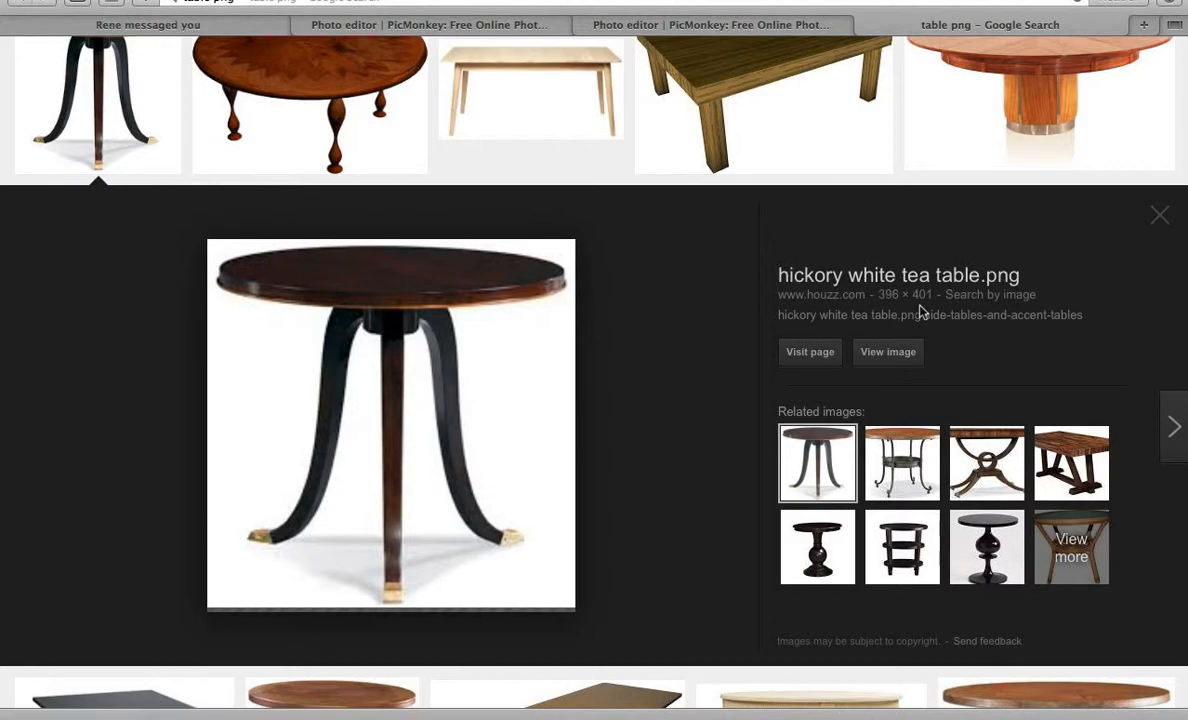
{"action": "left_click", "coordinate": [1164, 221]}
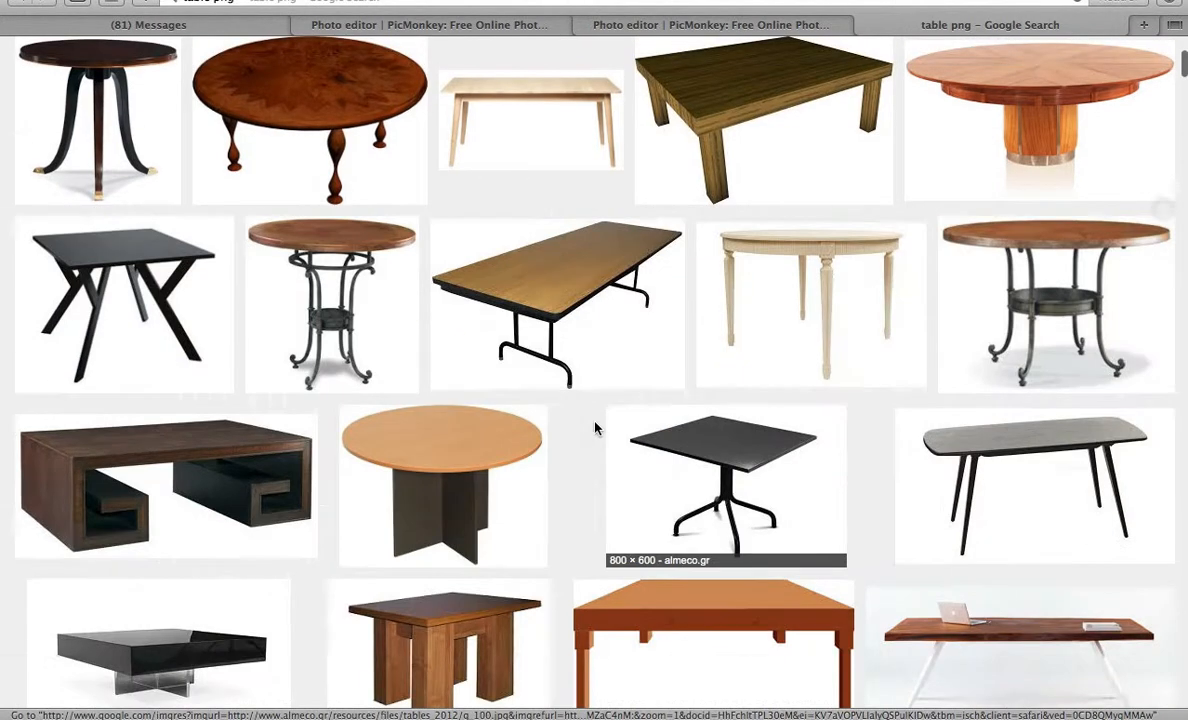
{"action": "left_click", "coordinate": [338, 267]}
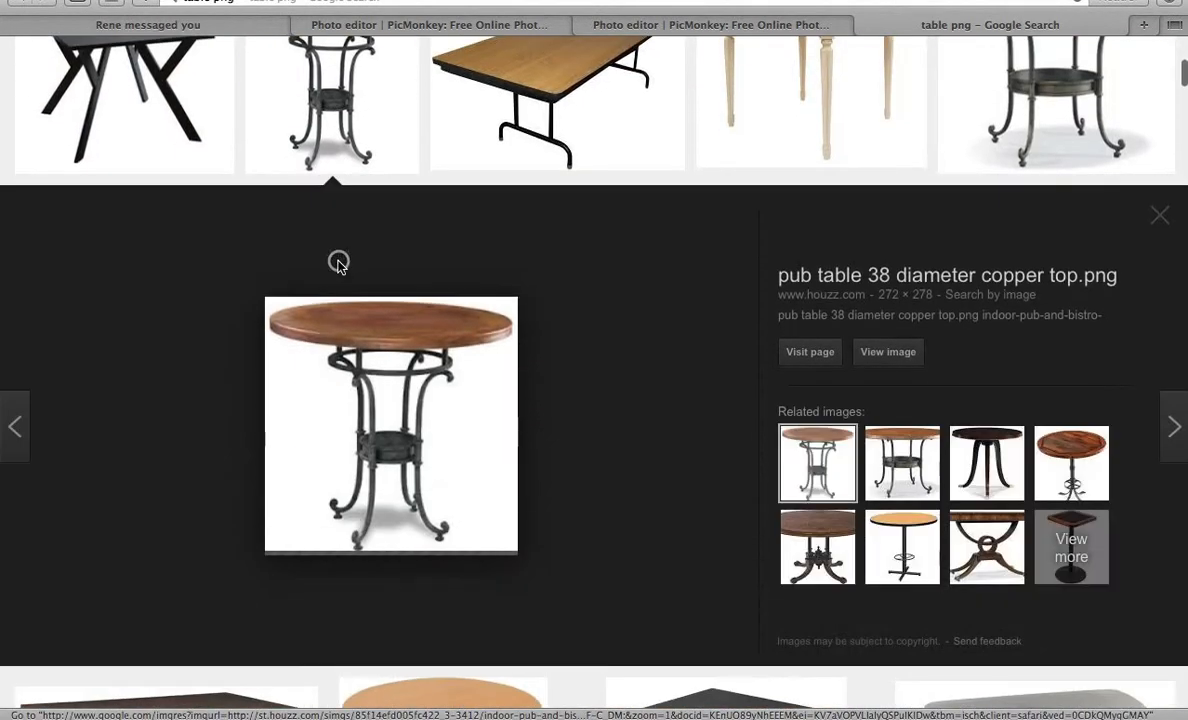
{"action": "left_click", "coordinate": [1163, 218]}
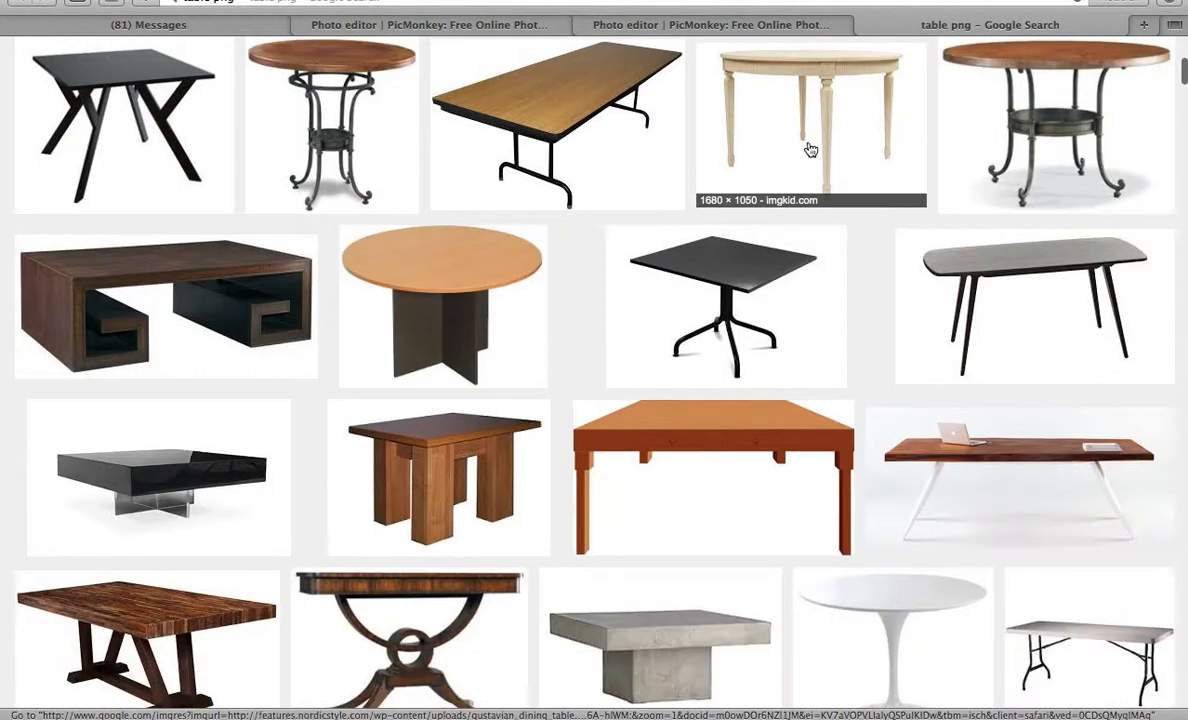
{"action": "left_click", "coordinate": [818, 100]}
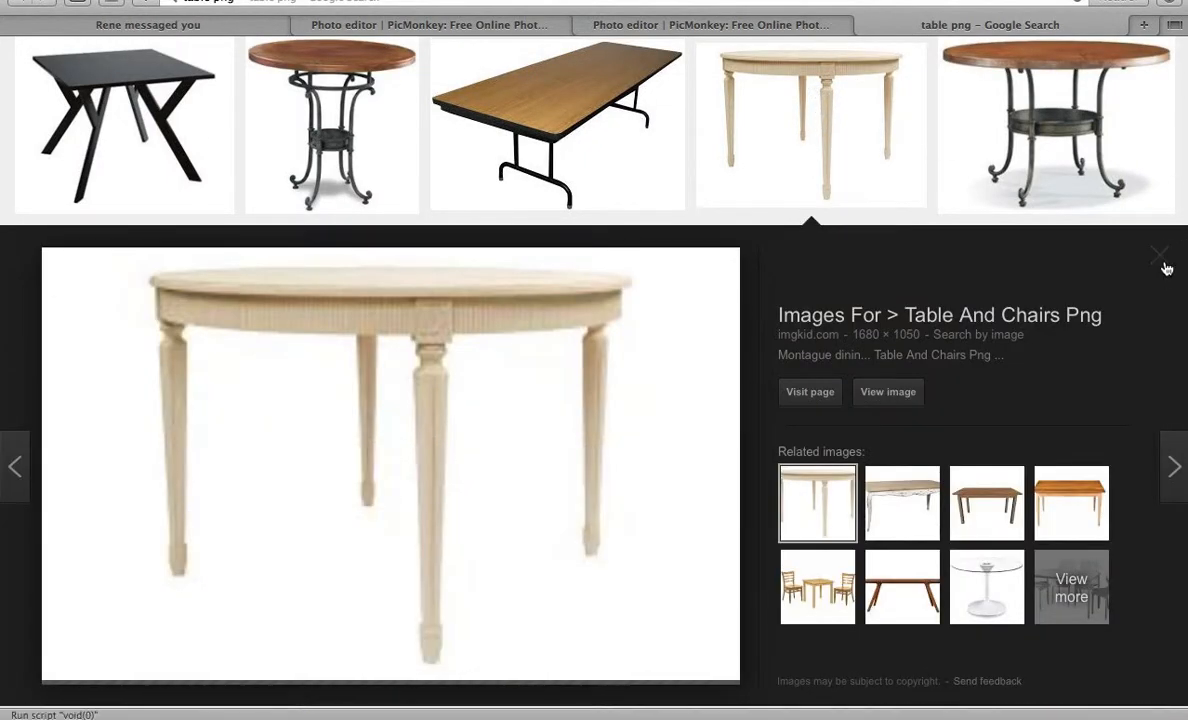
{"action": "right_click", "coordinate": [507, 316]}
{"action": "left_click", "coordinate": [530, 522]}
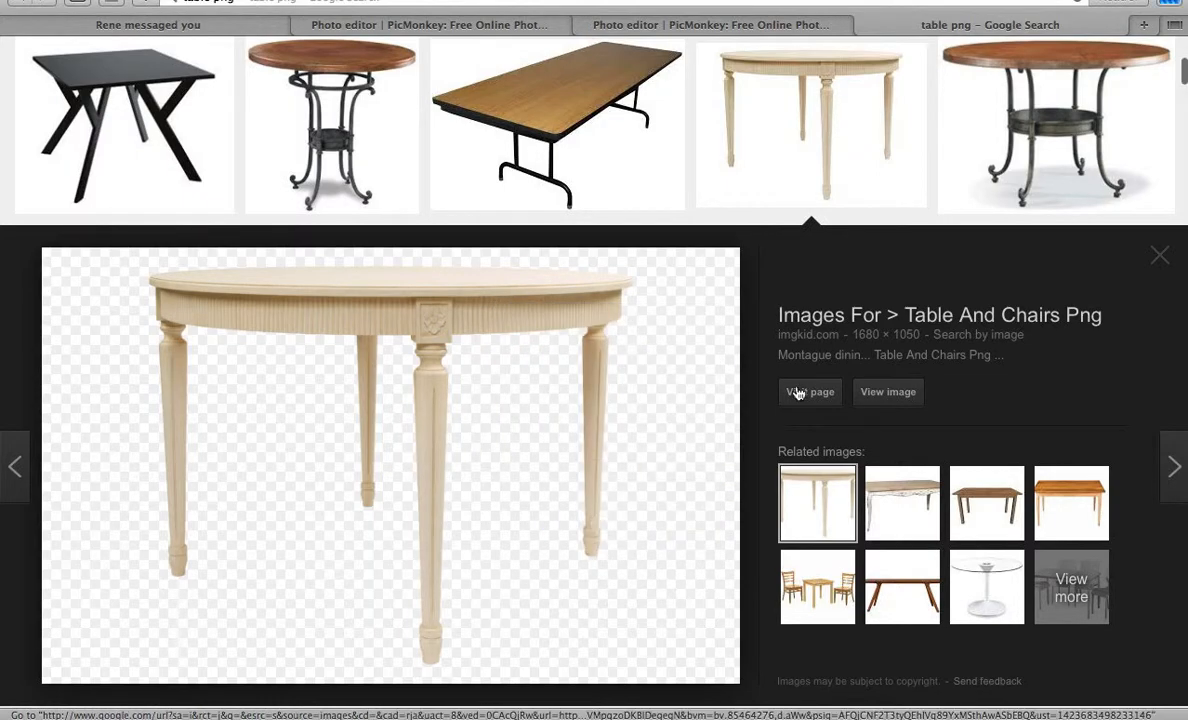
{"action": "left_click", "coordinate": [690, 26]}
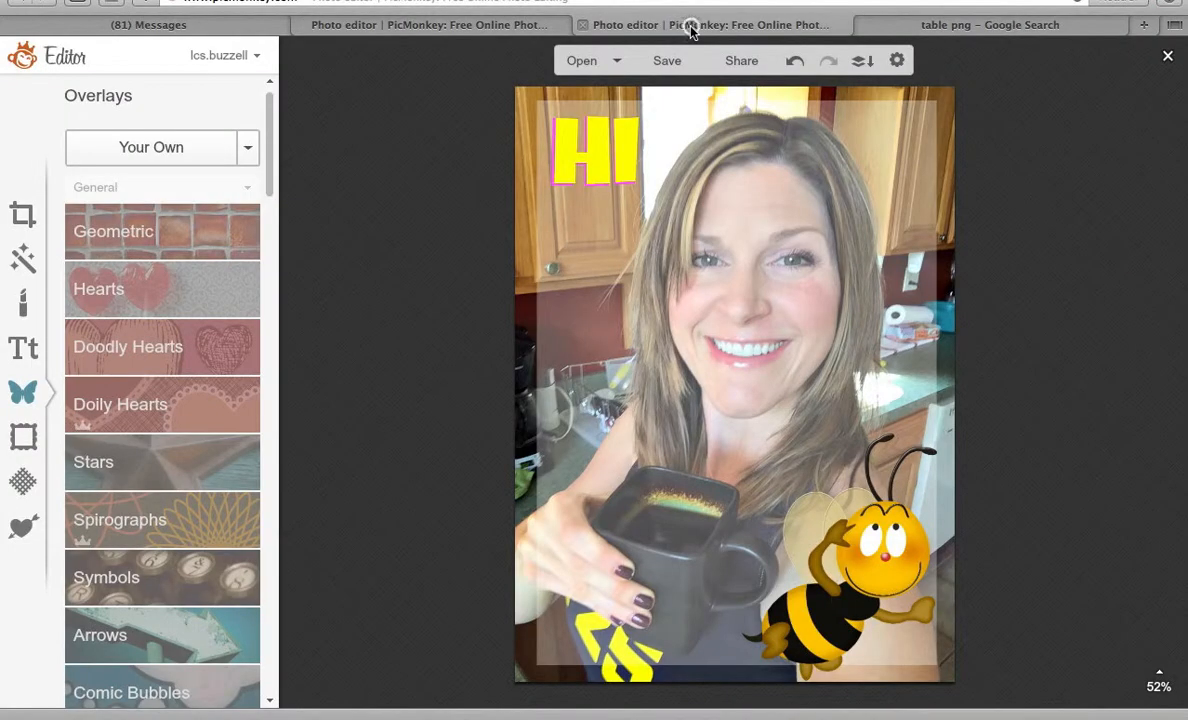
Add the downloaded table PNG from Downloads as an overlay and move it over the mug.
{"action": "left_click", "coordinate": [146, 147]}
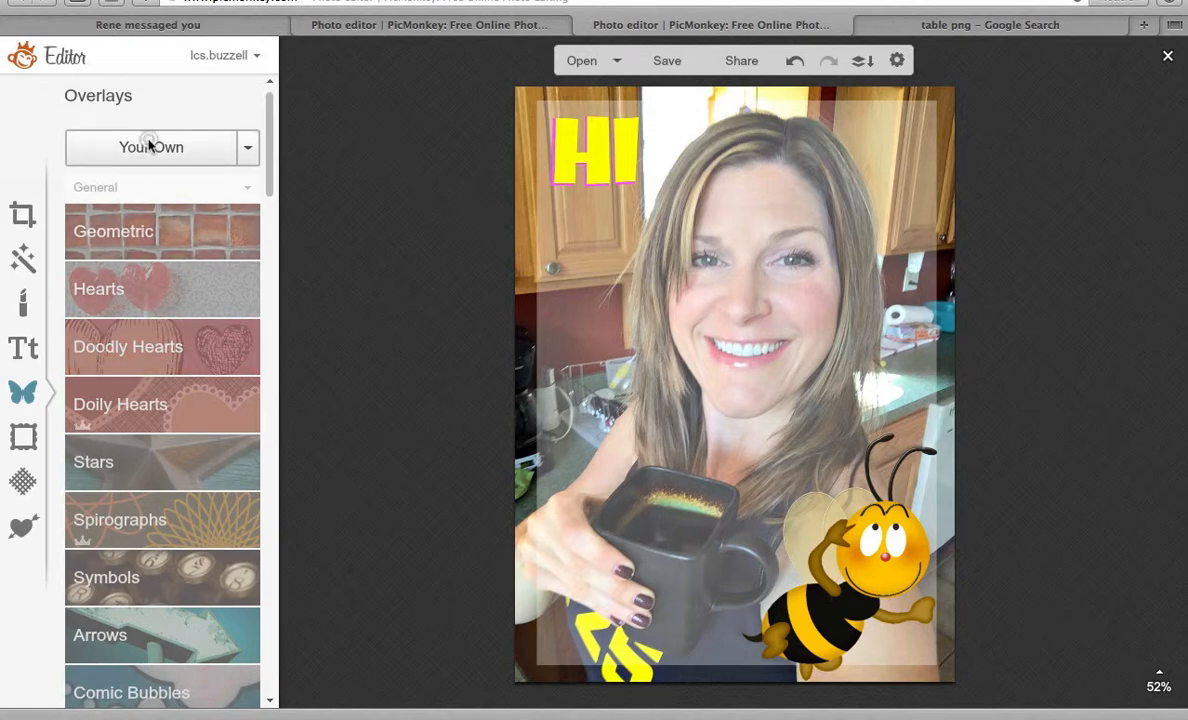
{"action": "left_click", "coordinate": [335, 273]}
{"action": "scroll", "coordinate": [674, 338], "scroll_direction": "down", "scroll_amount": 15}
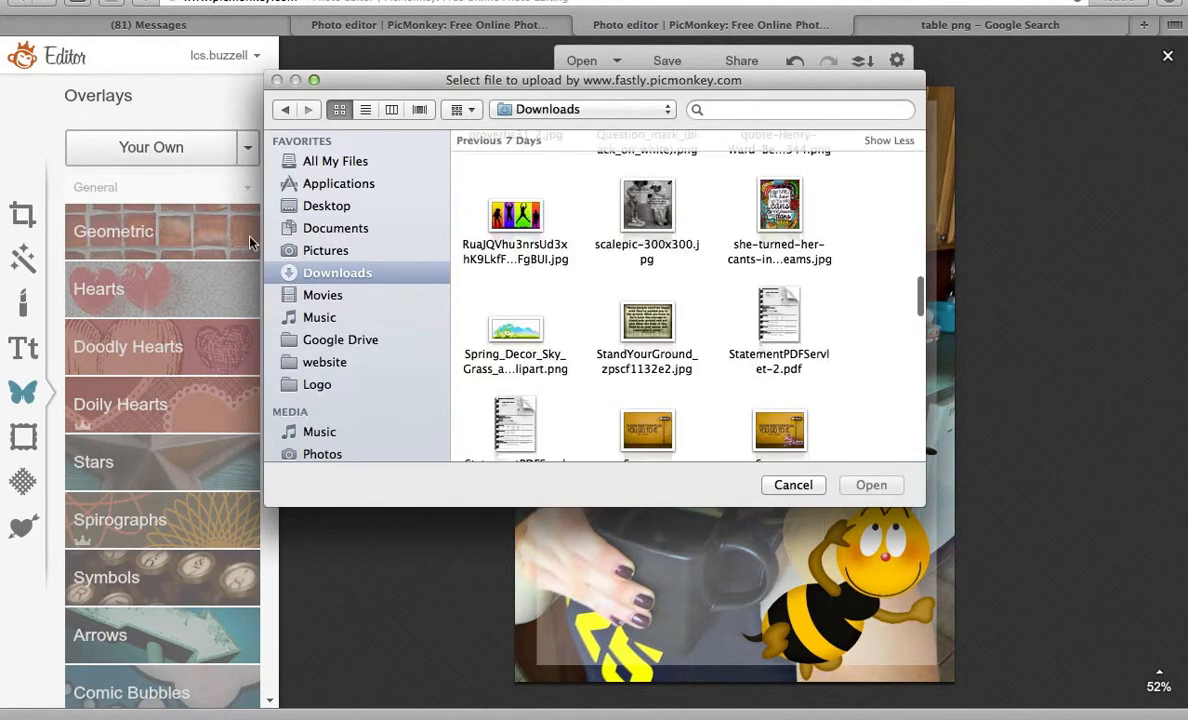
{"action": "scroll", "coordinate": [640, 341], "scroll_direction": "up", "scroll_amount": 3}
{"action": "scroll", "coordinate": [634, 341], "scroll_direction": "down", "scroll_amount": 20}
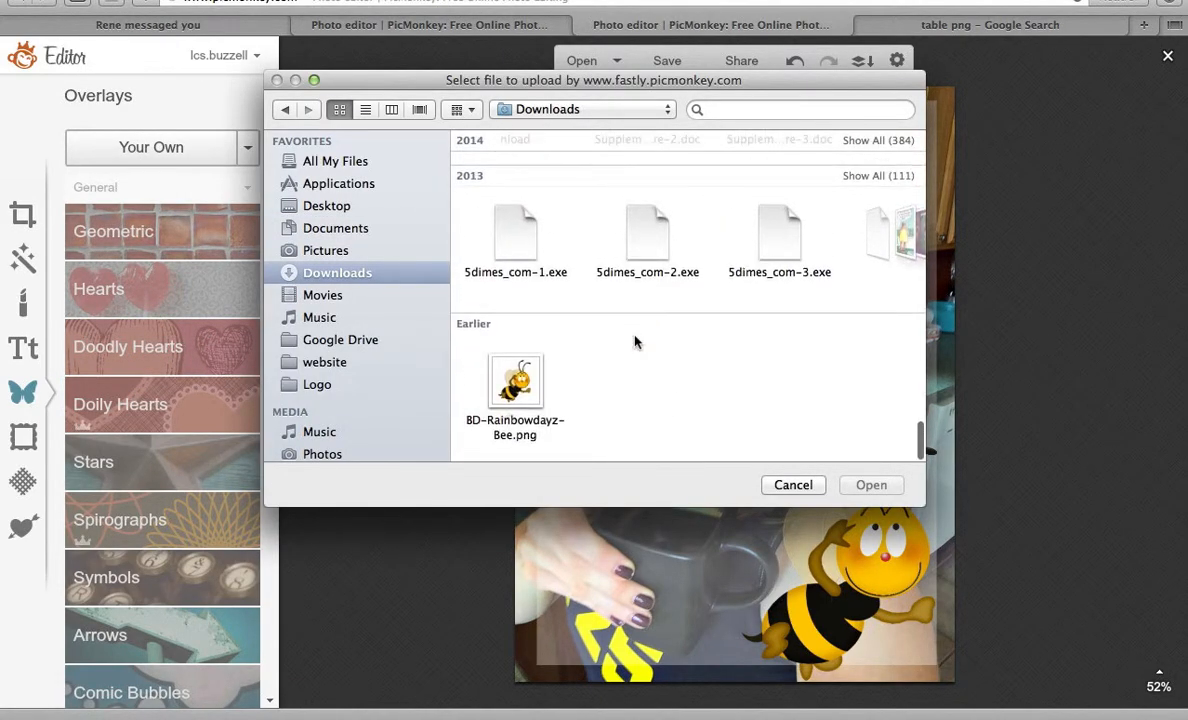
{"action": "scroll", "coordinate": [634, 342], "scroll_direction": "up", "scroll_amount": 20}
{"action": "double_click", "coordinate": [515, 225]}
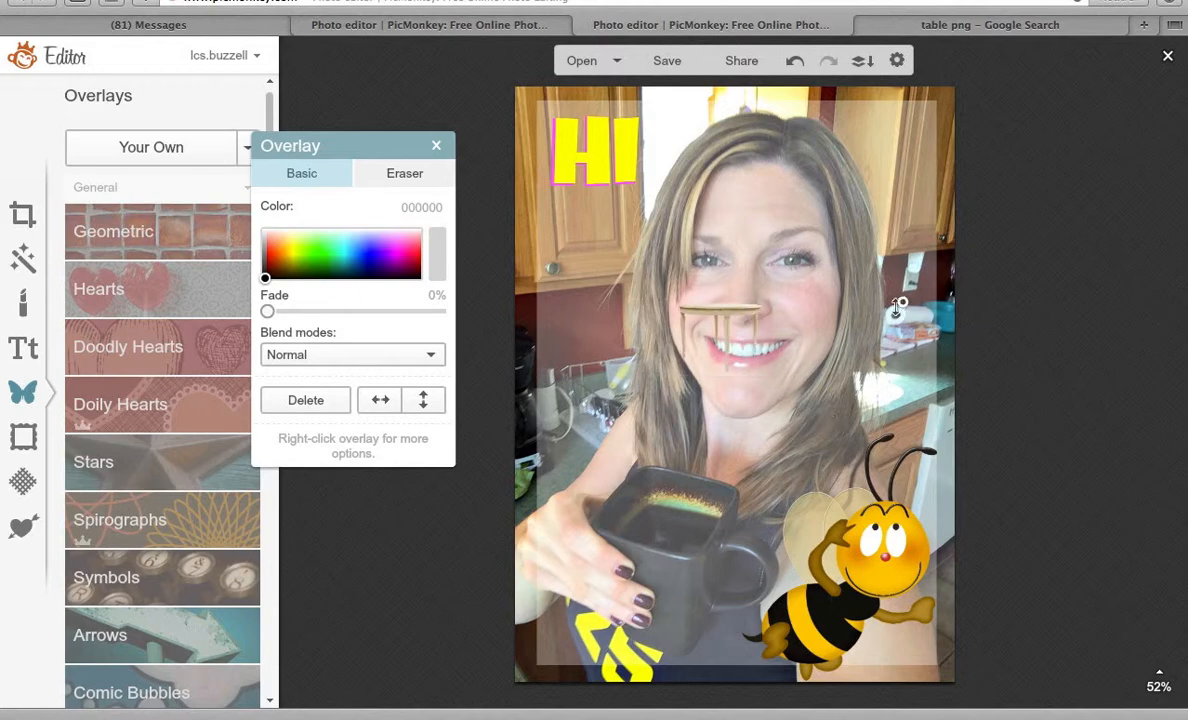
{"action": "left_click_drag", "start_coordinate": [711, 164], "coordinate": [640, 485]}
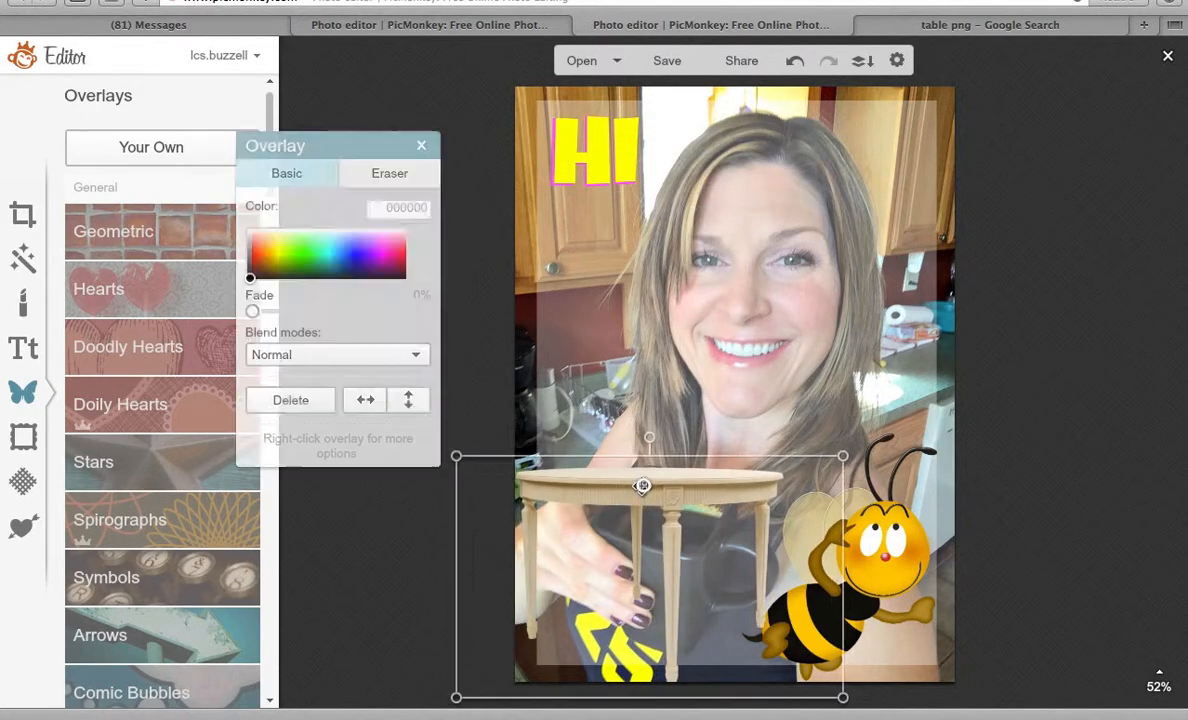
Restore the table's original aspect ratio, duplicate it, then delete the duplicate.
{"action": "right_click", "coordinate": [644, 485]}
{"action": "left_click", "coordinate": [726, 600]}
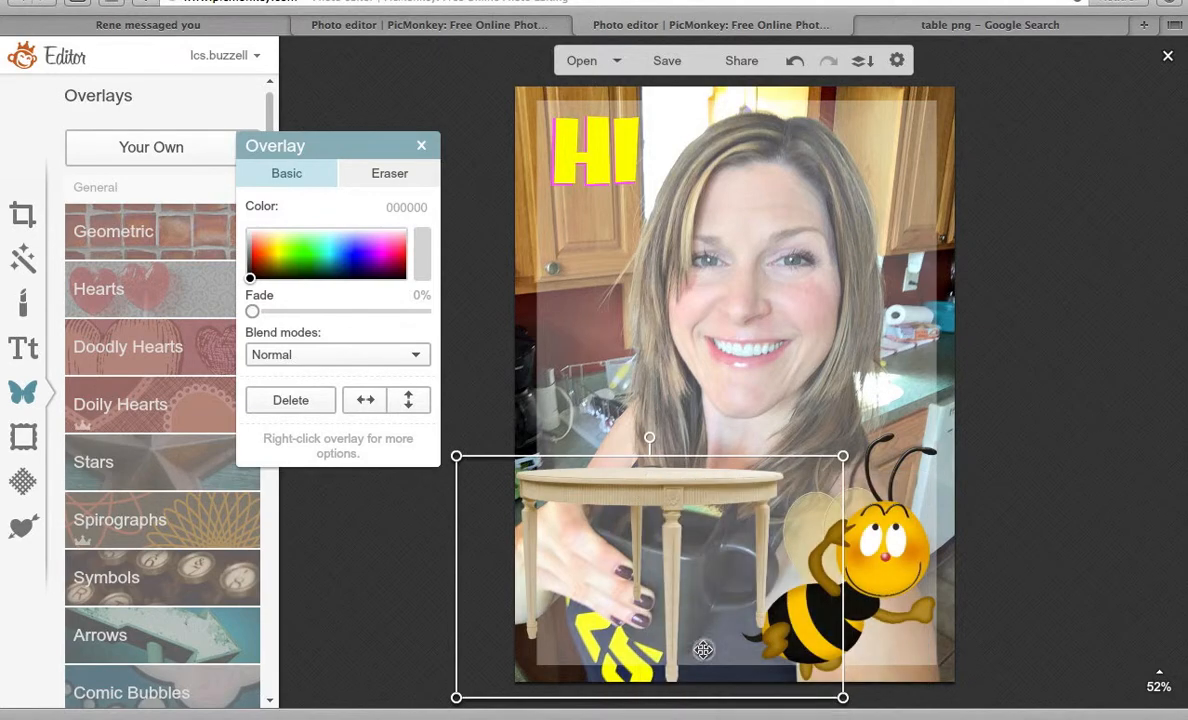
{"action": "right_click", "coordinate": [651, 471]}
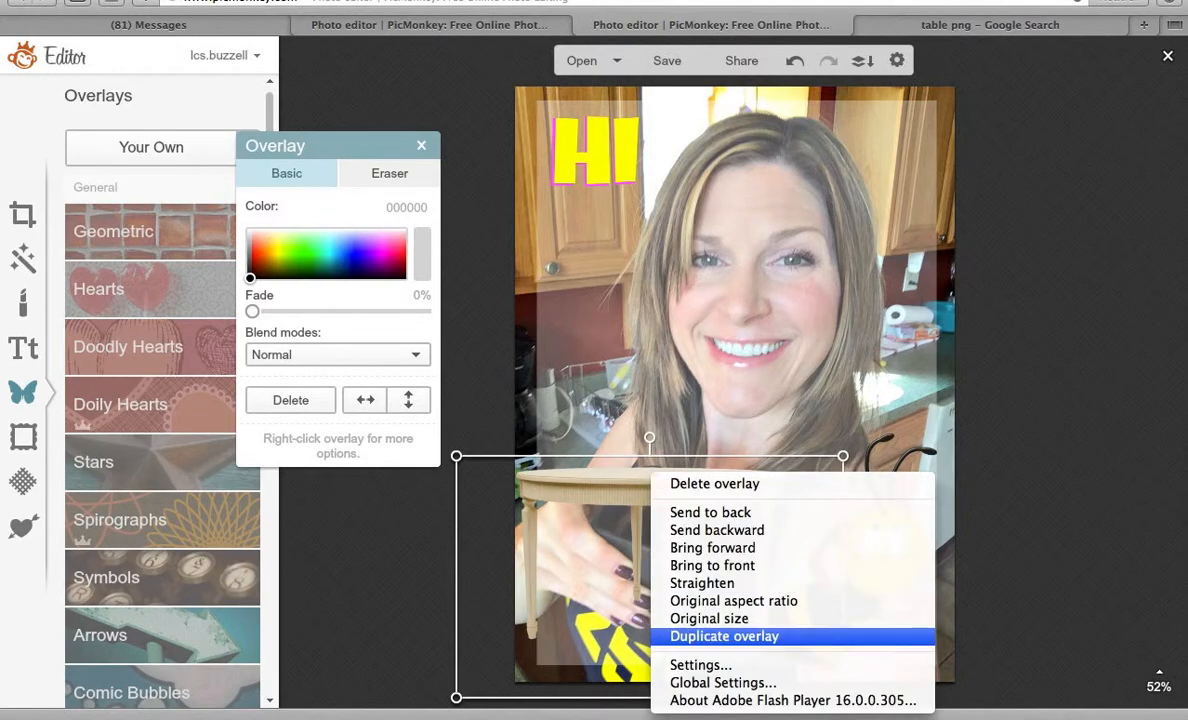
{"action": "left_click", "coordinate": [707, 636]}
{"action": "left_click_drag", "start_coordinate": [695, 510], "coordinate": [790, 313]}
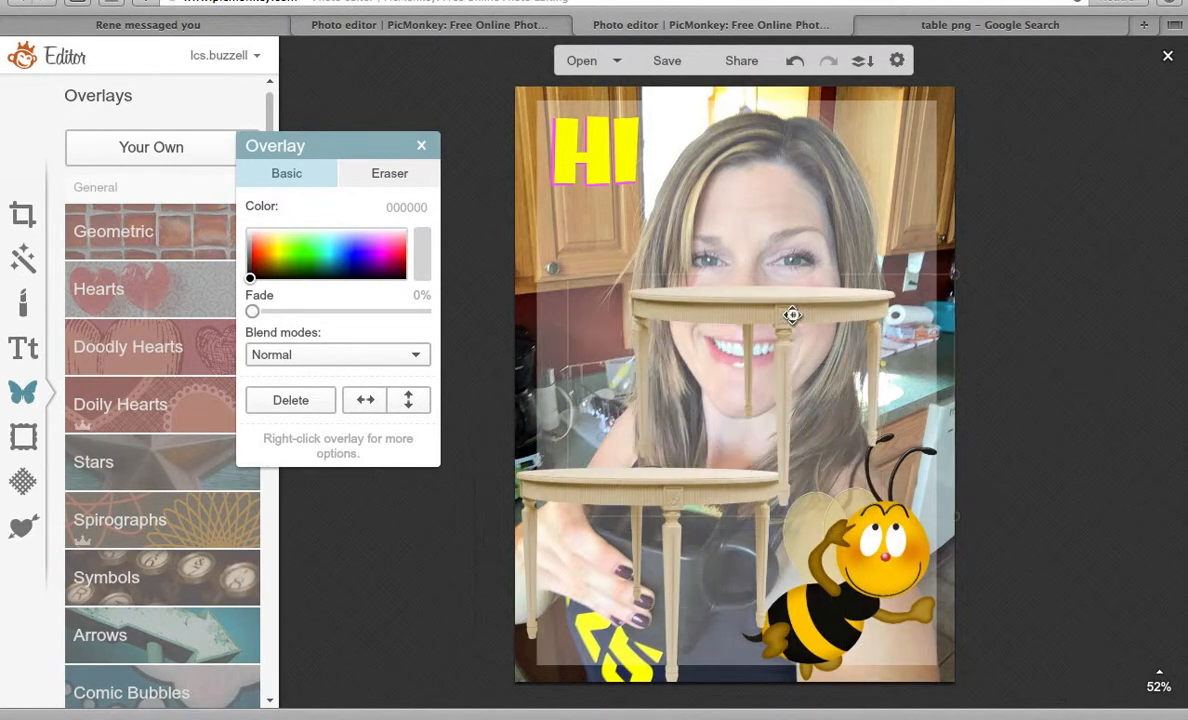
{"action": "left_click", "coordinate": [307, 400]}
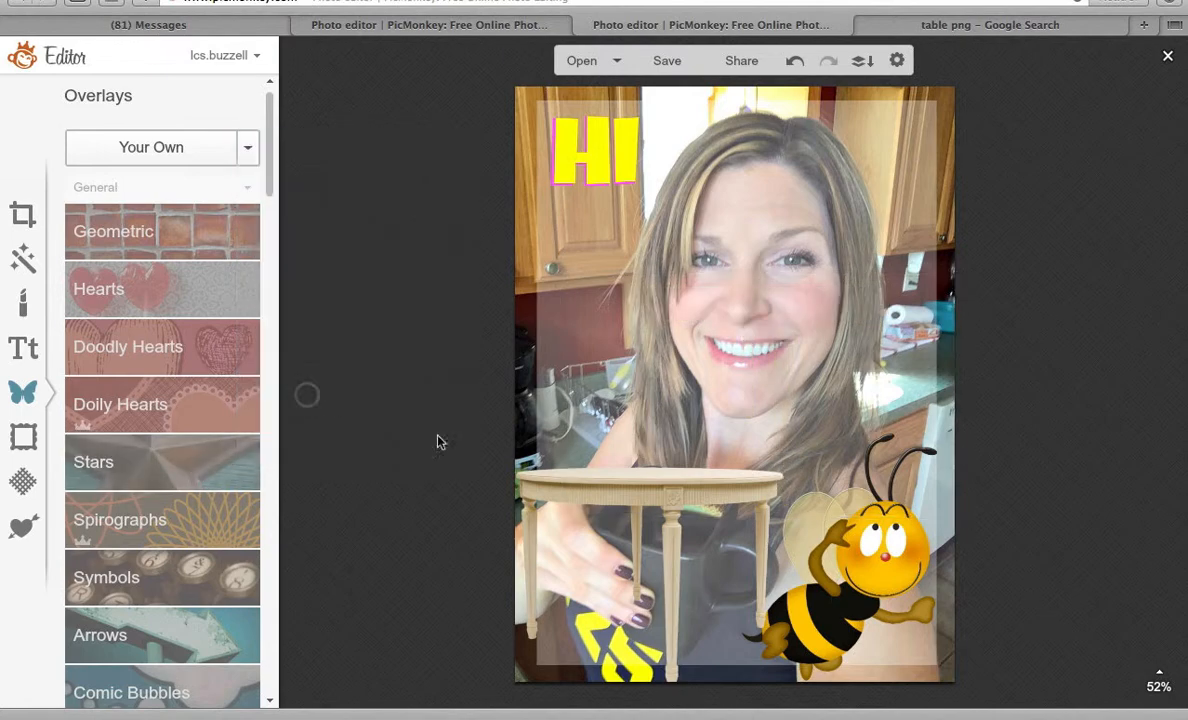
{"action": "left_click", "coordinate": [599, 490]}
Delete the table overlay, then try Photo Corners in yellow, blue and sampled mauve, and discard it.
{"action": "left_click", "coordinate": [289, 401]}
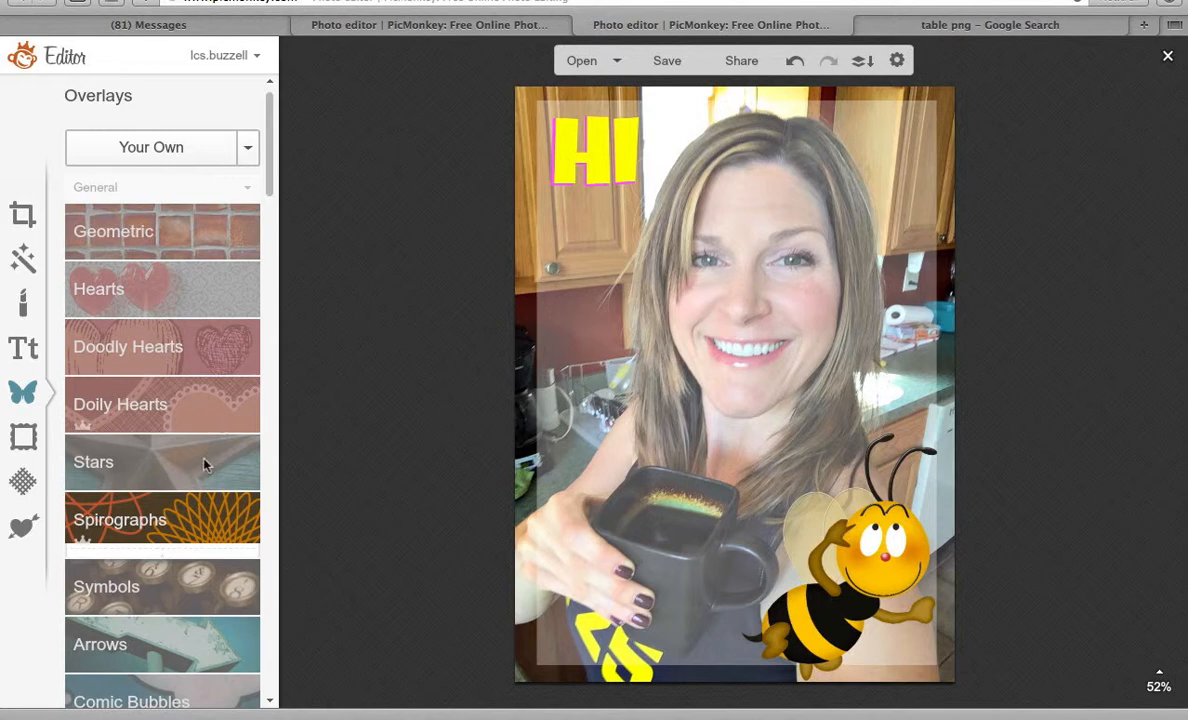
{"action": "left_click_drag", "start_coordinate": [272, 162], "coordinate": [273, 331]}
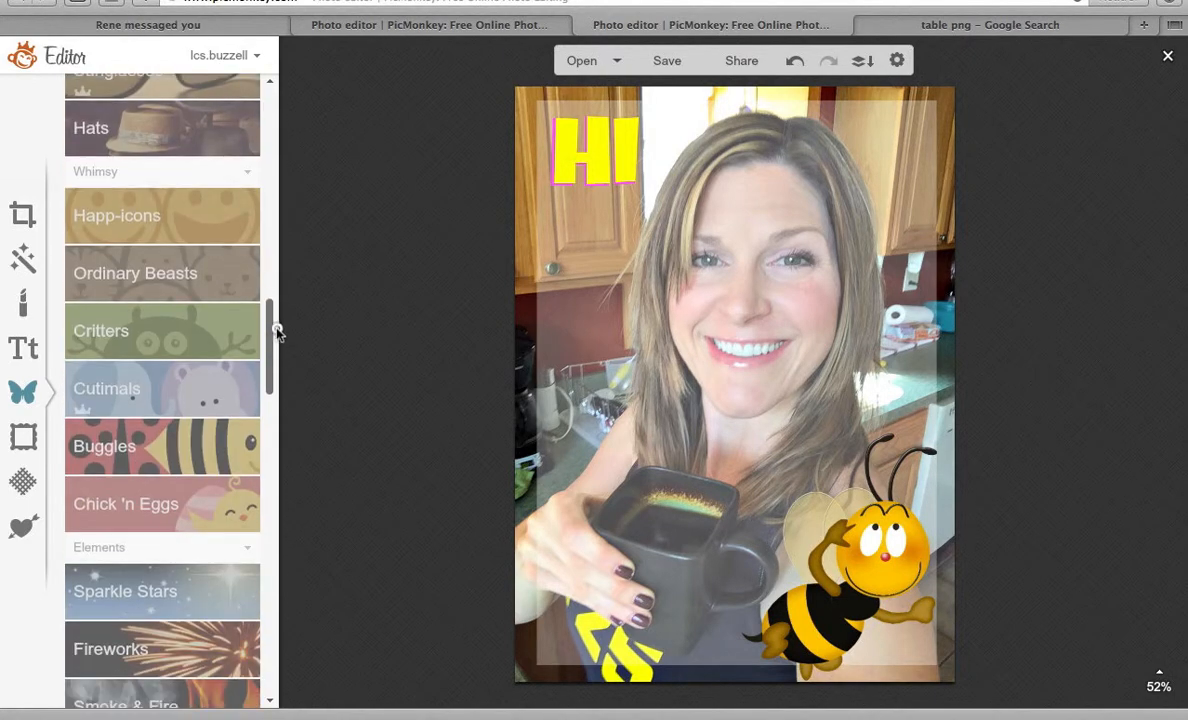
{"action": "left_click", "coordinate": [24, 440]}
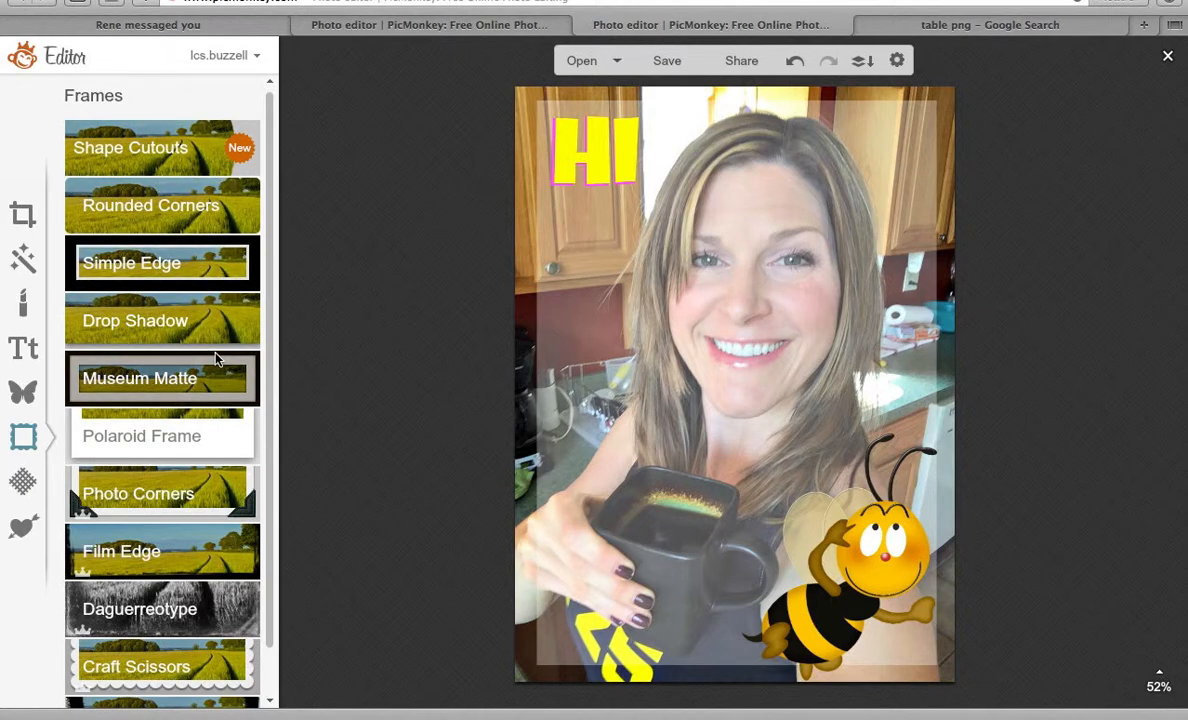
{"action": "left_click", "coordinate": [158, 490]}
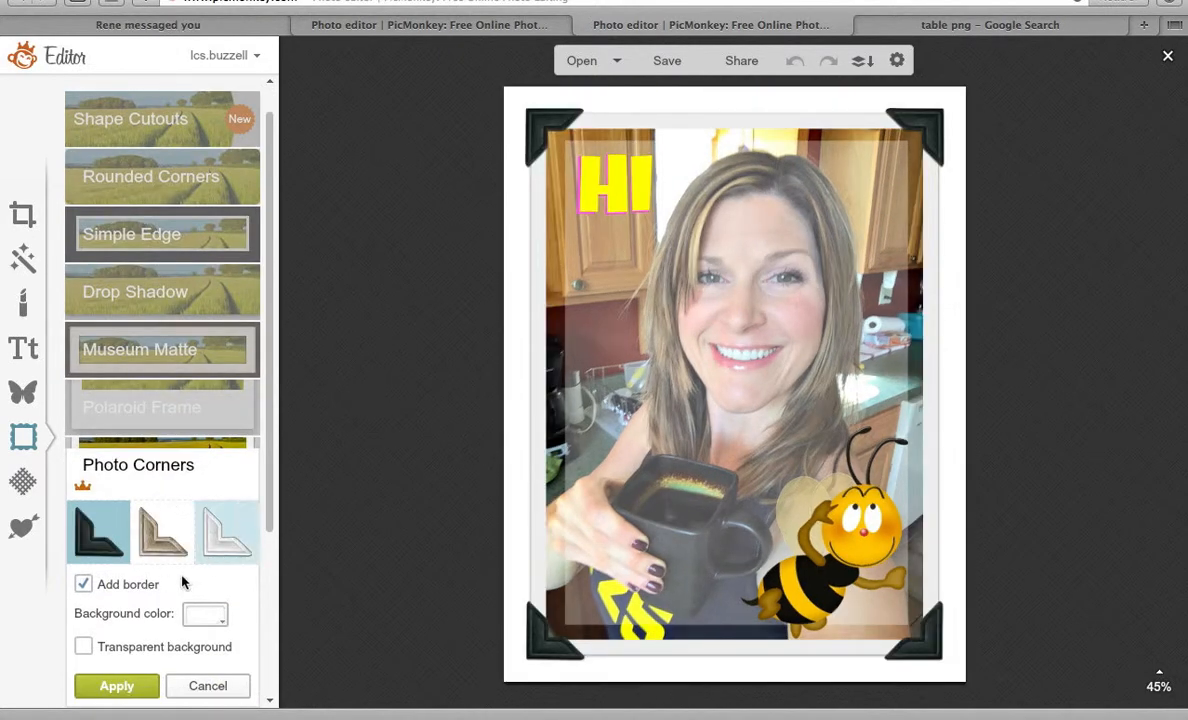
{"action": "left_click", "coordinate": [208, 620]}
{"action": "left_click", "coordinate": [225, 496]}
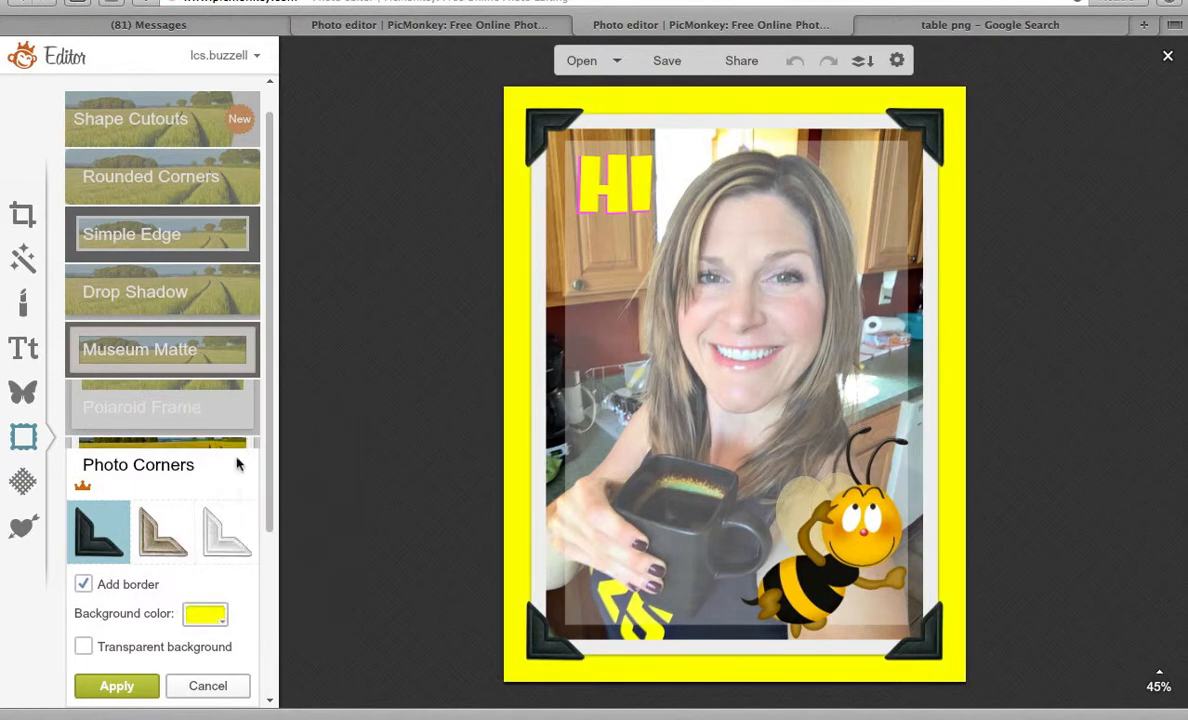
{"action": "left_click", "coordinate": [205, 614]}
{"action": "left_click", "coordinate": [330, 431]}
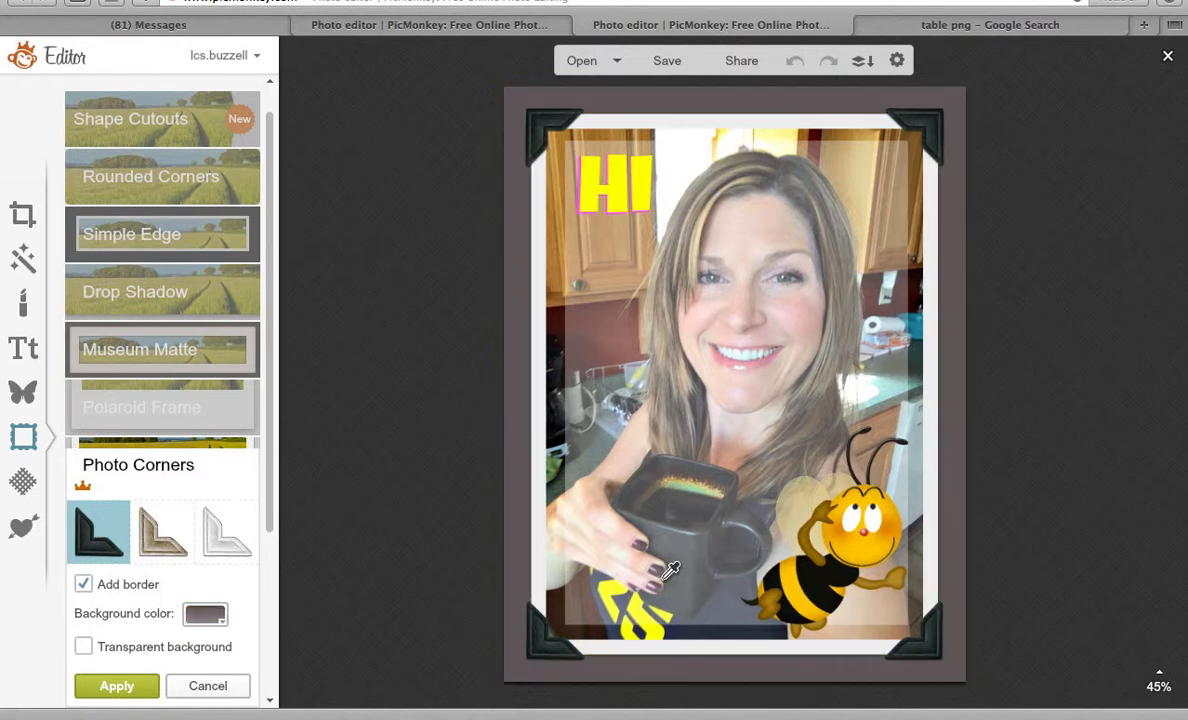
{"action": "left_click", "coordinate": [657, 585]}
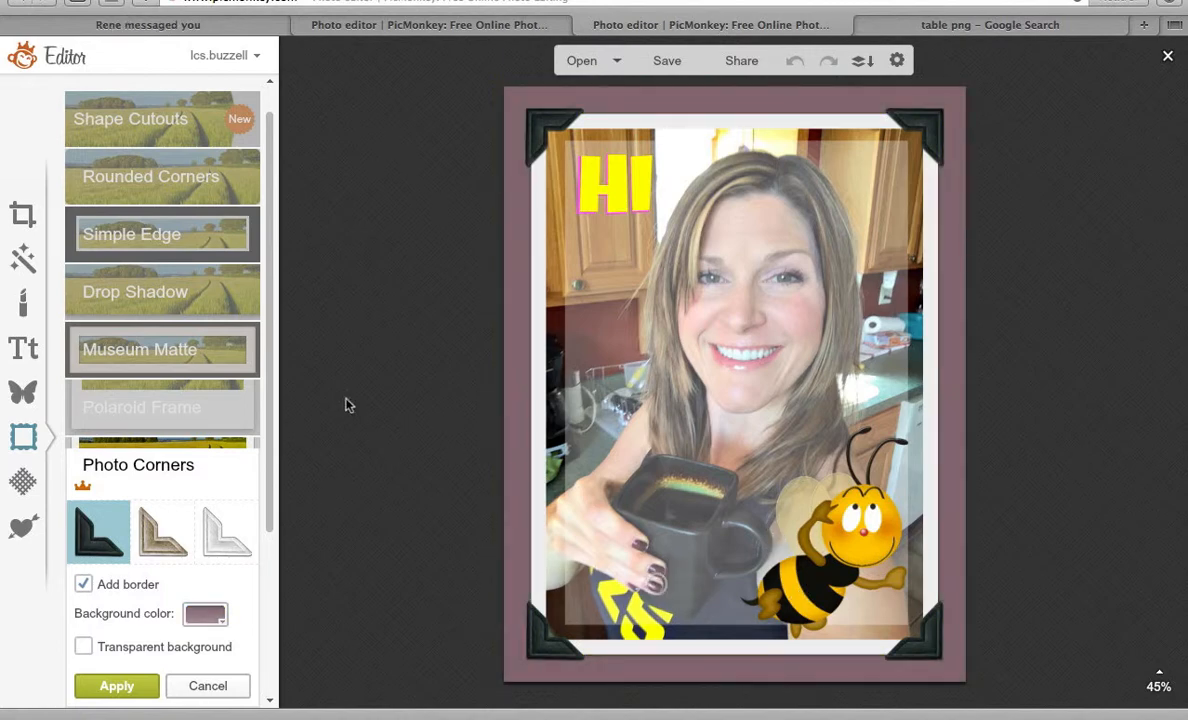
{"action": "left_click", "coordinate": [208, 685]}
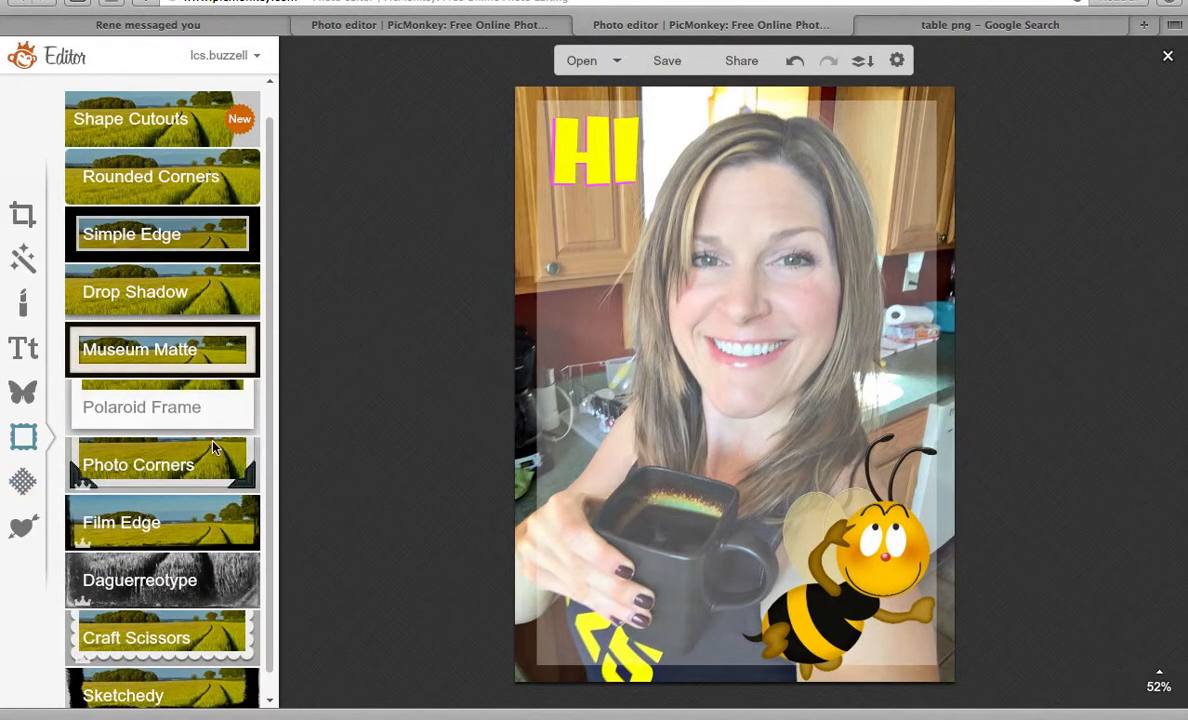
Try and discard the Clouds and Smudge textures, then close the editor, triggering the unsaved-changes warning.
{"action": "left_click", "coordinate": [23, 483]}
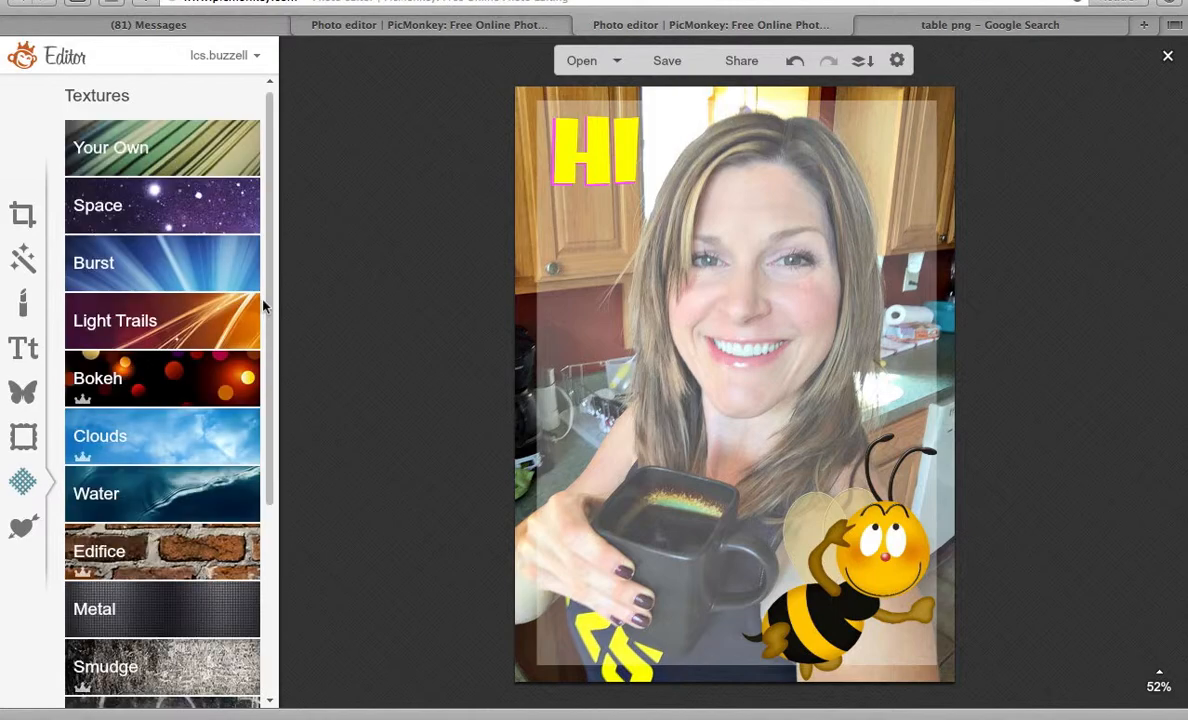
{"action": "left_click_drag", "start_coordinate": [277, 145], "coordinate": [285, 343]}
{"action": "left_click", "coordinate": [142, 160]}
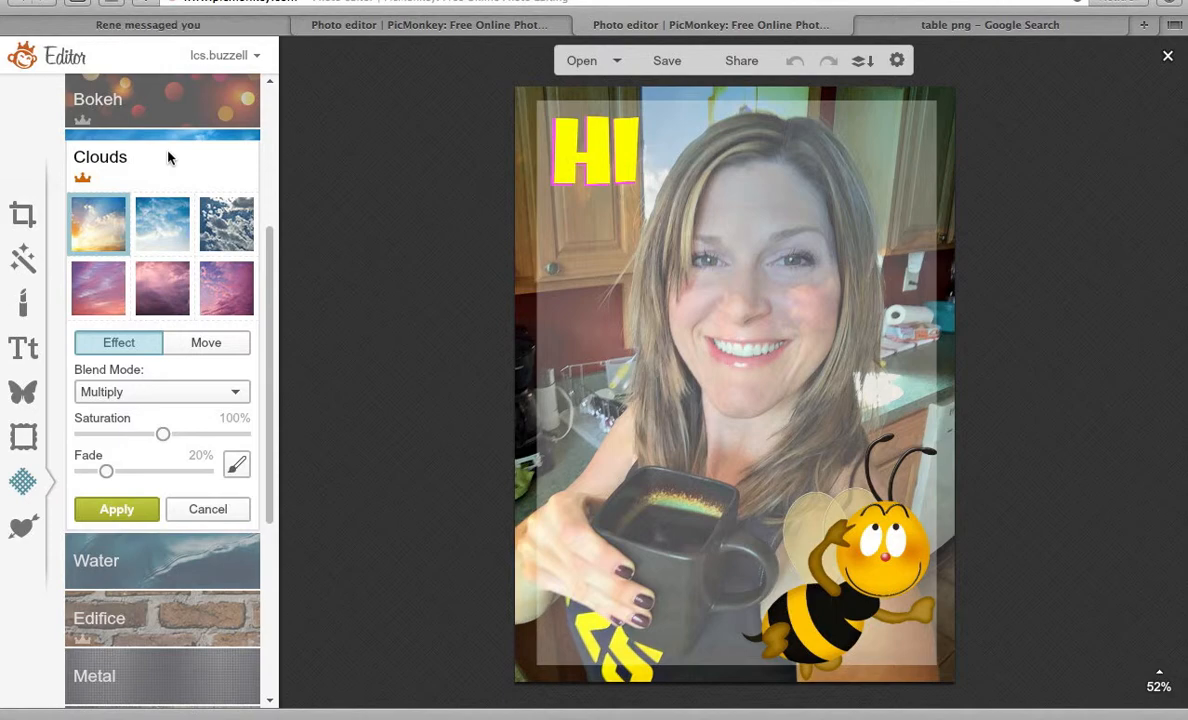
{"action": "left_click", "coordinate": [205, 510]}
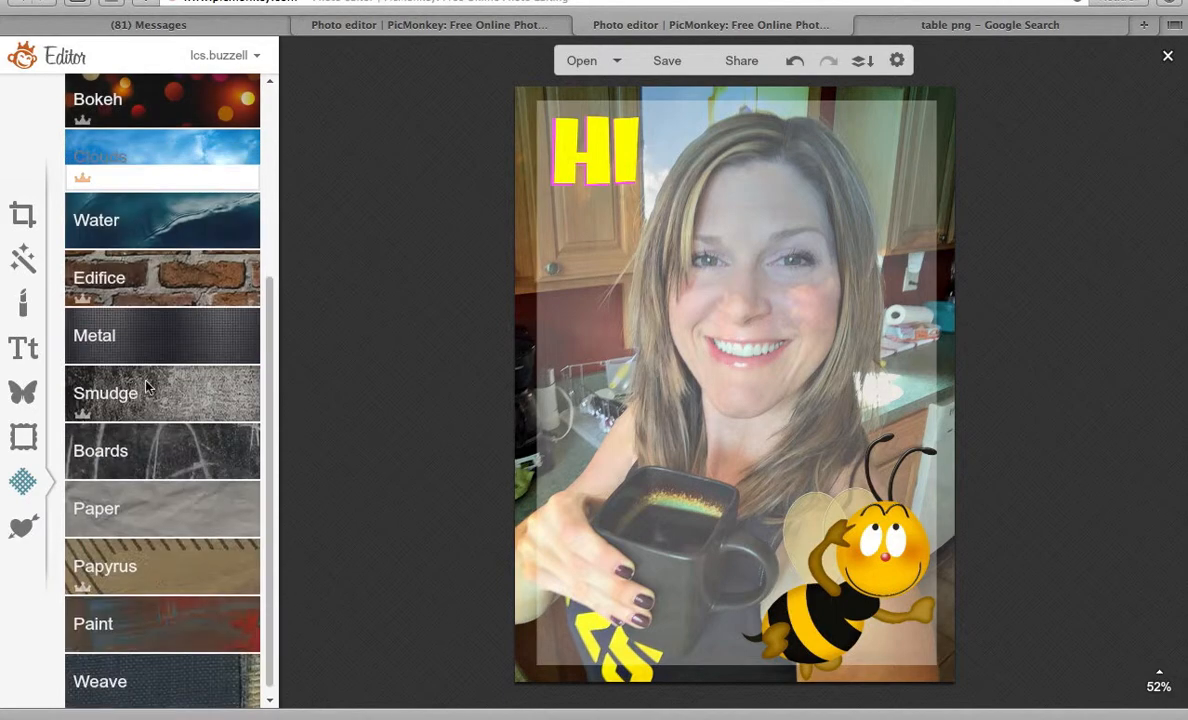
{"action": "left_click", "coordinate": [151, 387]}
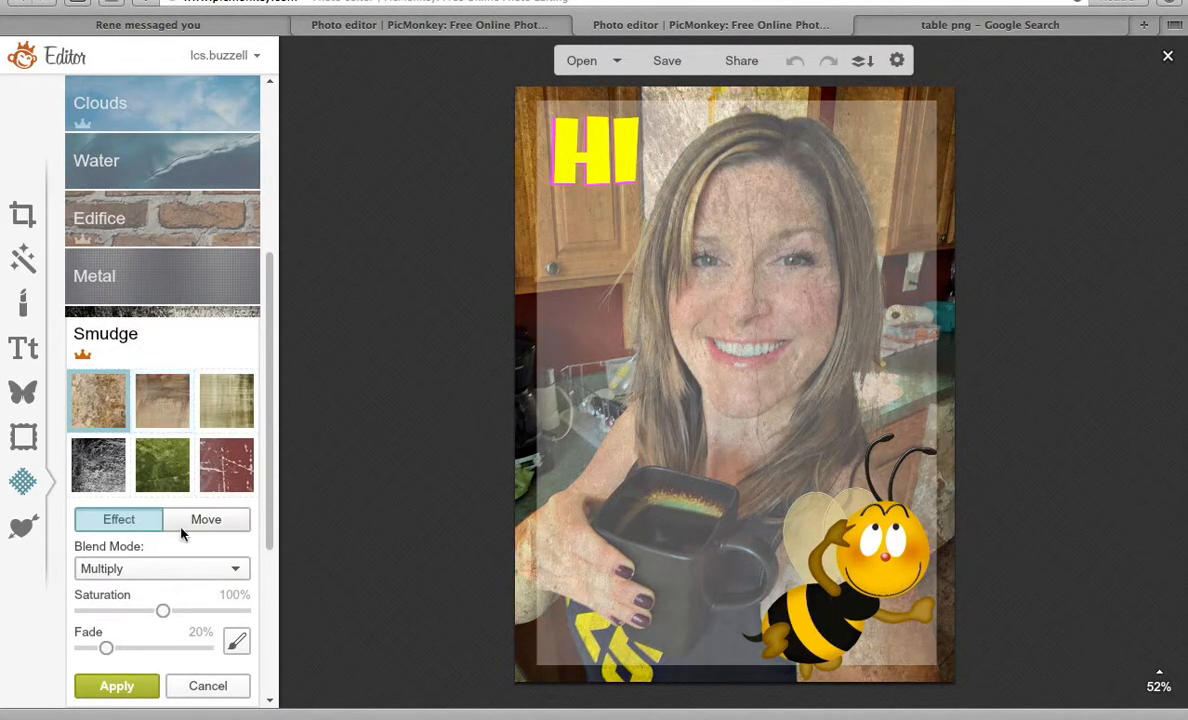
{"action": "left_click", "coordinate": [208, 687]}
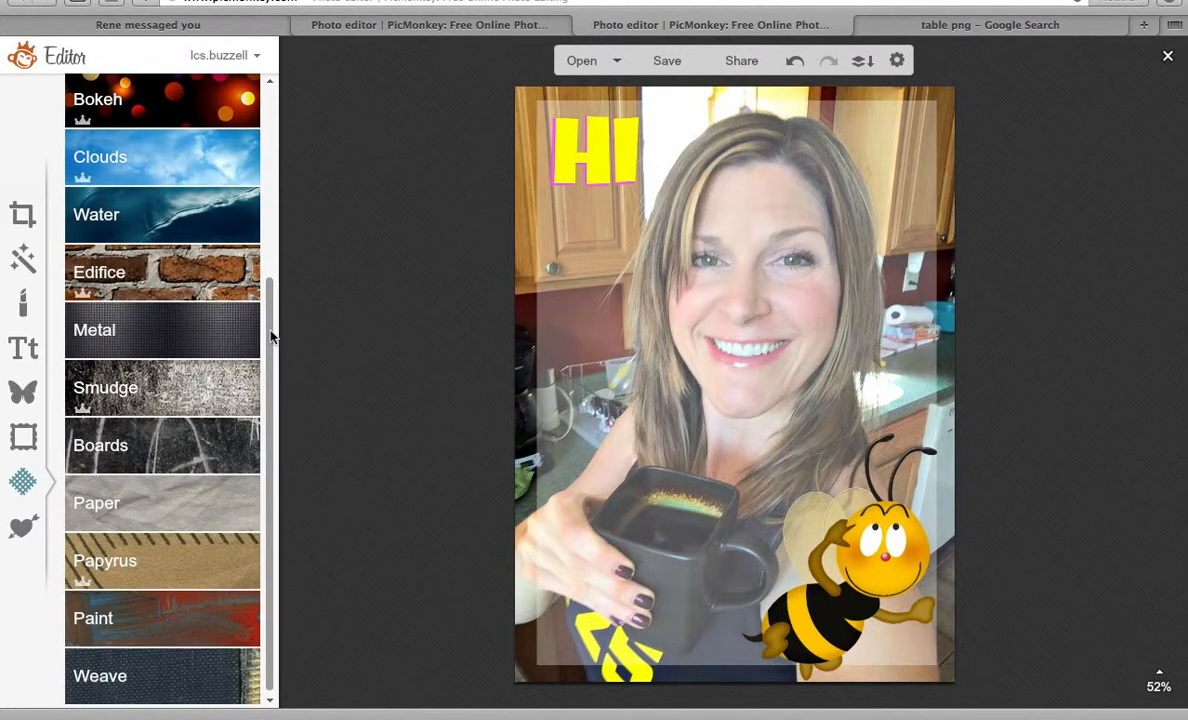
{"action": "left_click_drag", "start_coordinate": [270, 335], "coordinate": [300, 126]}
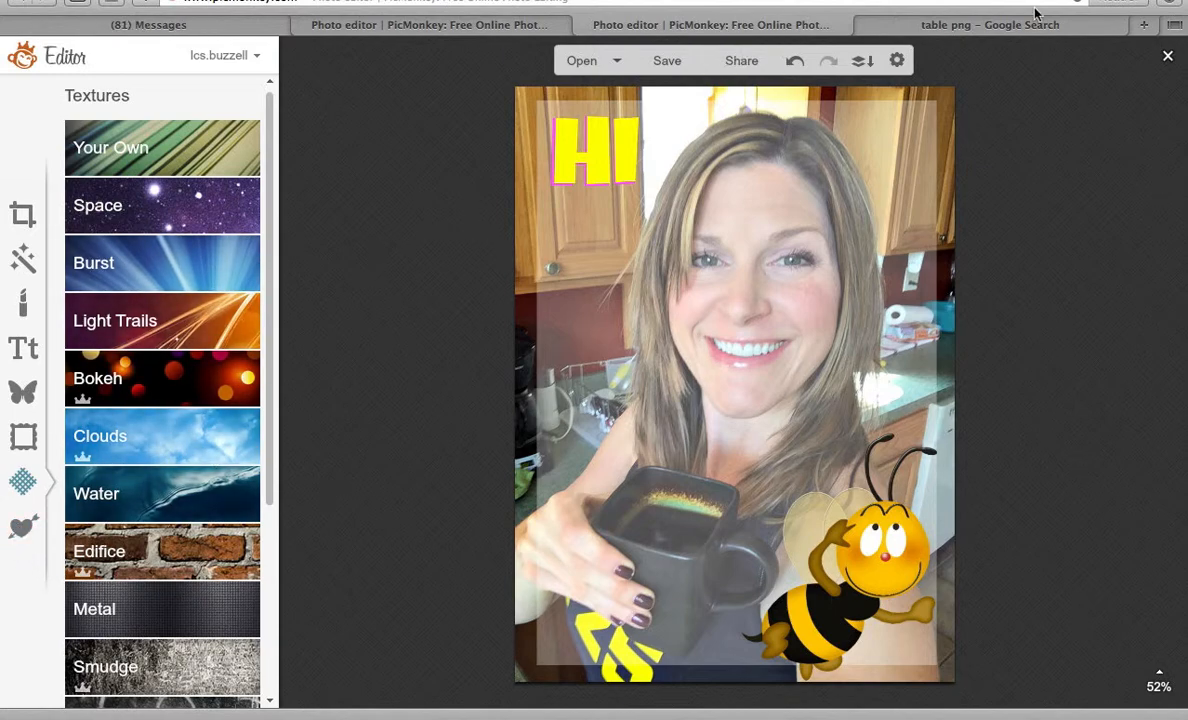
{"action": "left_click", "coordinate": [1168, 57]}
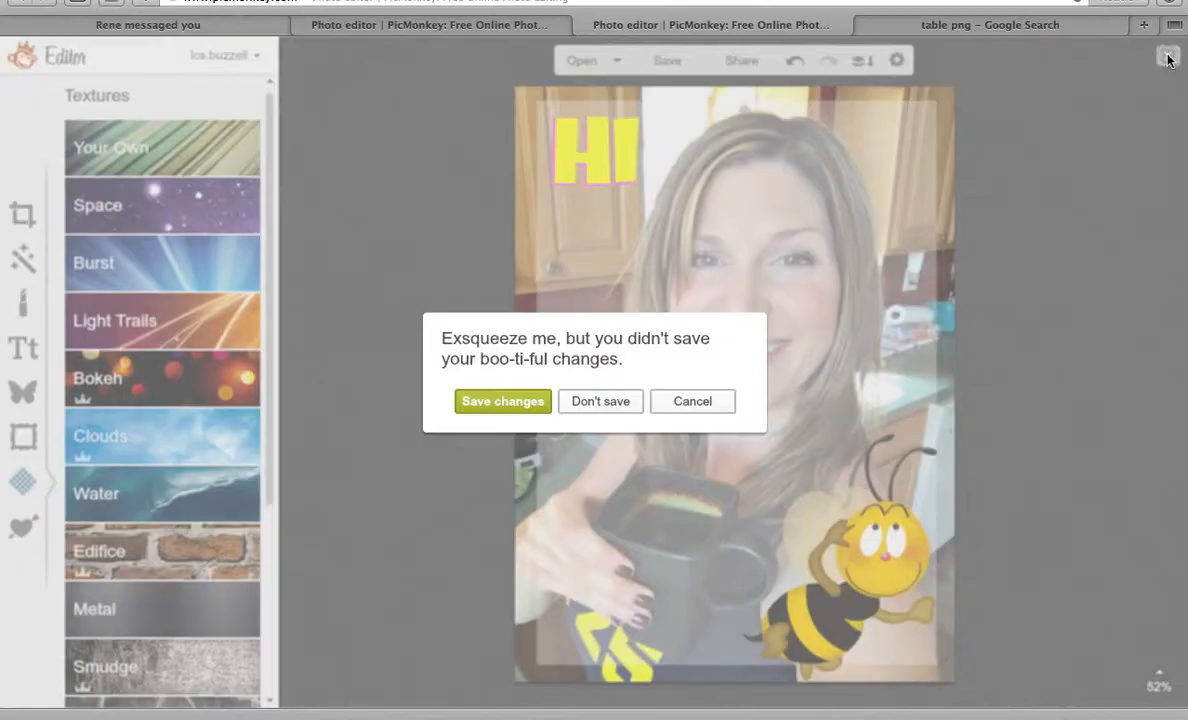
Cancel closing and export the selfie to the Downloads folder as demo1.jpg.
{"action": "left_click", "coordinate": [700, 403]}
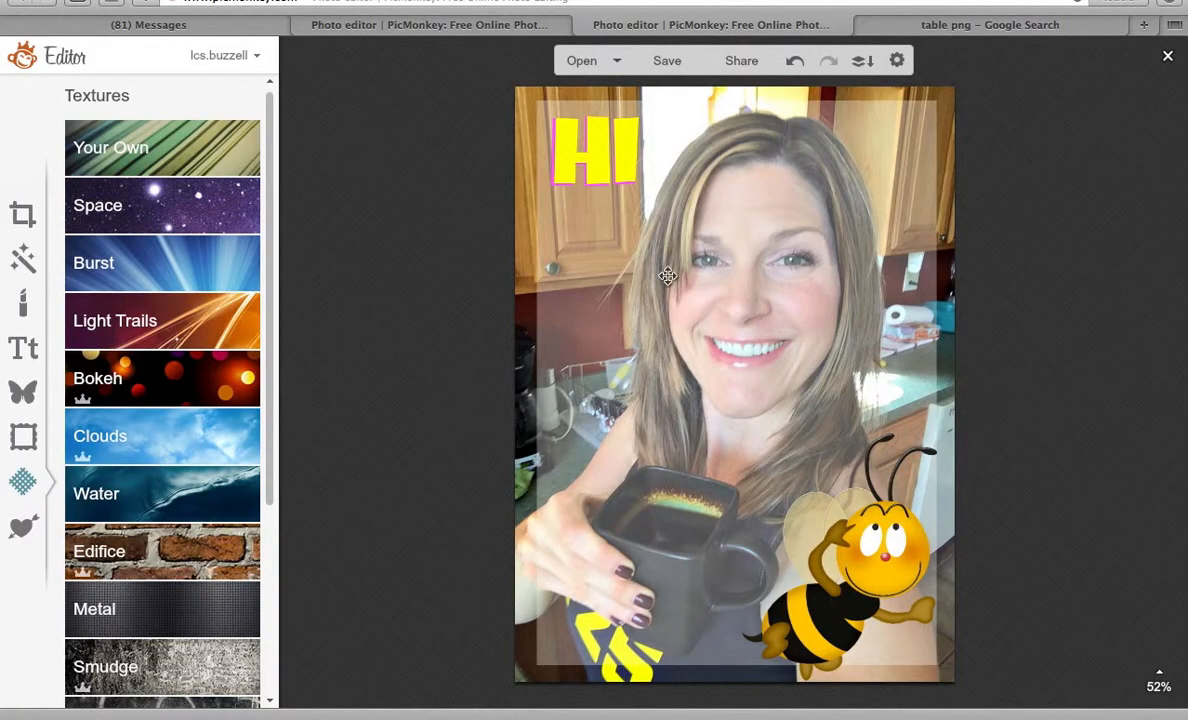
{"action": "left_click", "coordinate": [661, 62]}
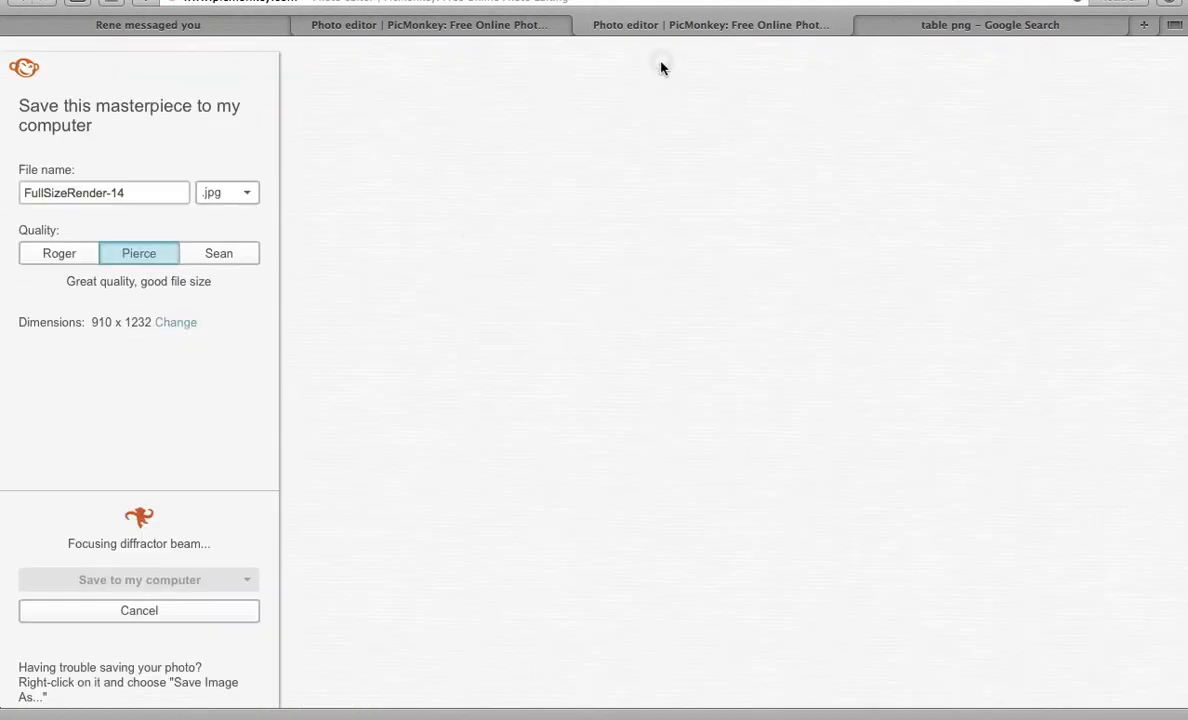
{"action": "left_click_drag", "start_coordinate": [143, 190], "coordinate": [3, 185]}
{"action": "type", "text": "demo1"}
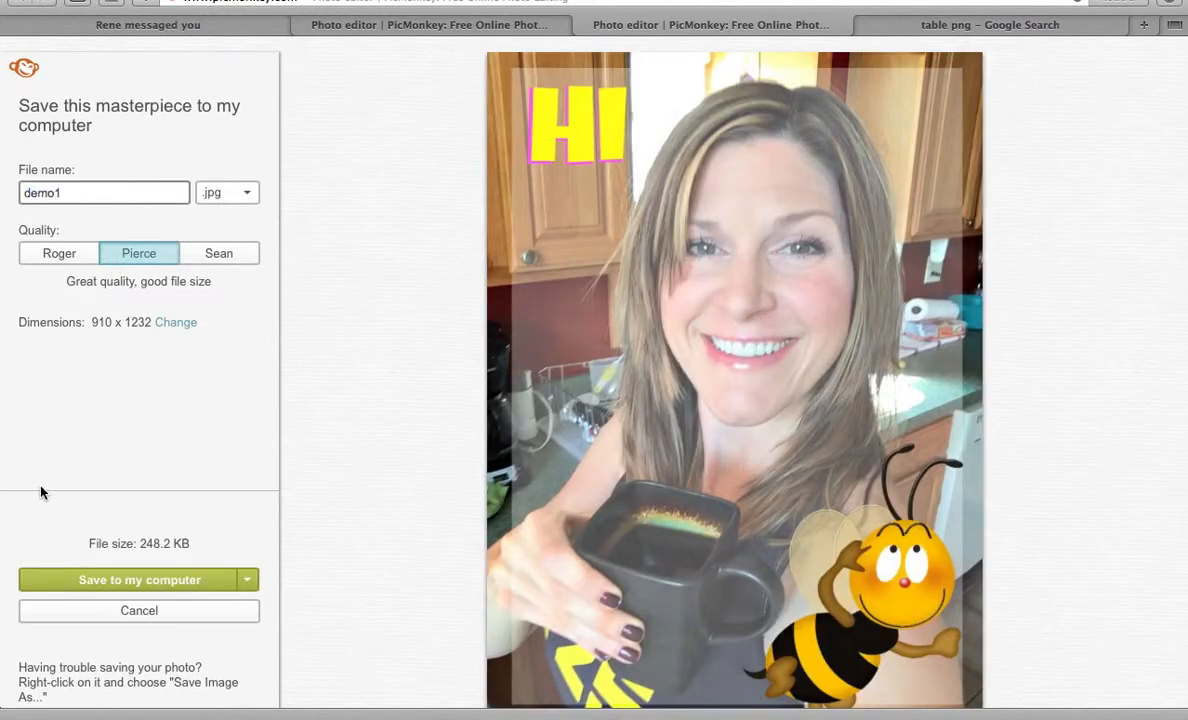
{"action": "left_click", "coordinate": [100, 584]}
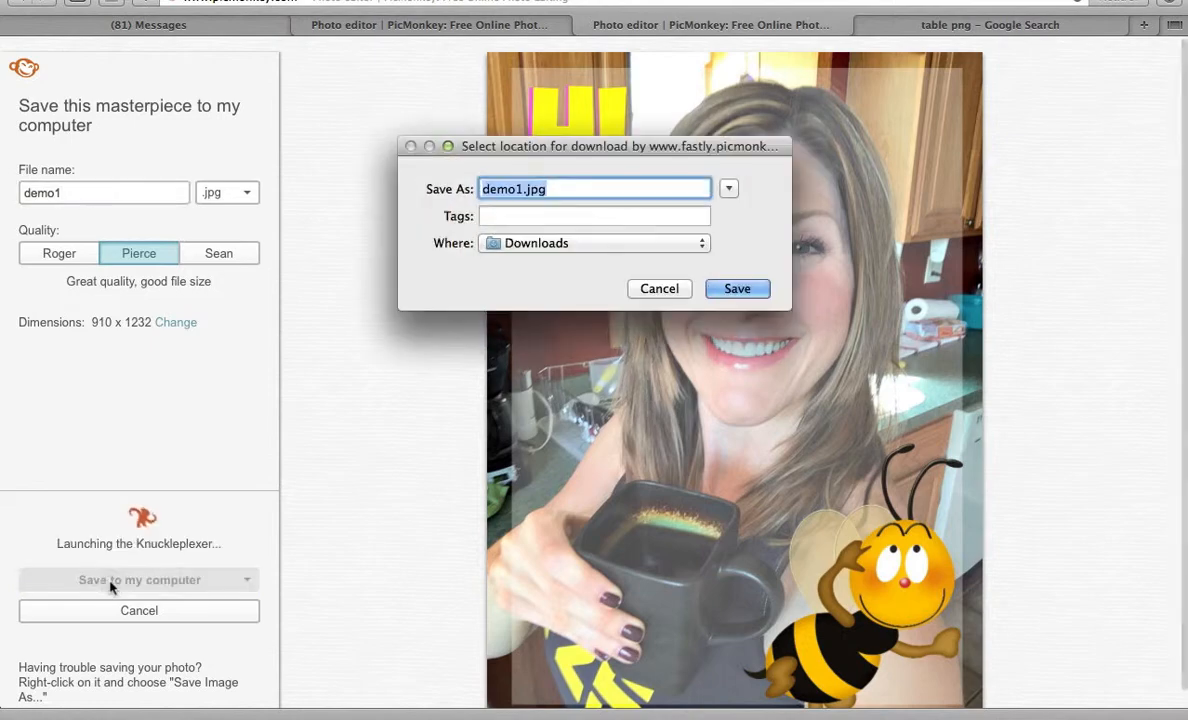
{"action": "left_click", "coordinate": [738, 289]}
{"action": "mouse_move", "coordinate": [450, 8]}
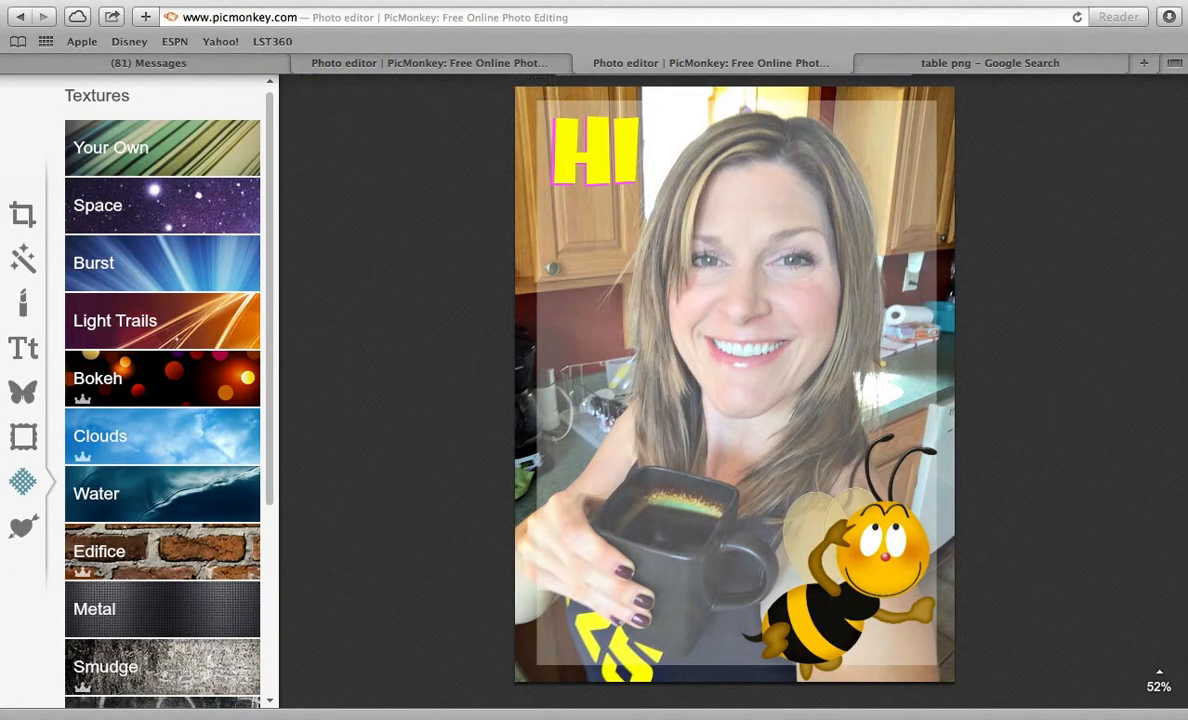
Close the editor and create a custom 1200 × 800 pixel blank design.
{"action": "left_click", "coordinate": [1168, 57]}
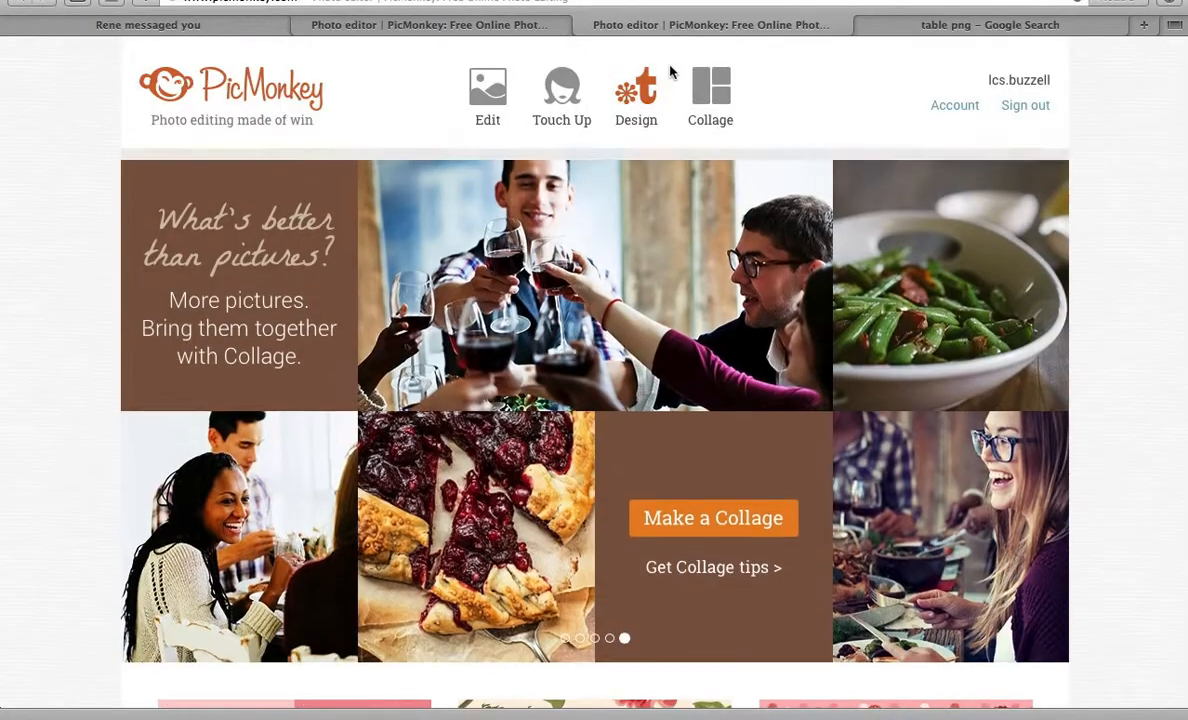
{"action": "mouse_move", "coordinate": [638, 100]}
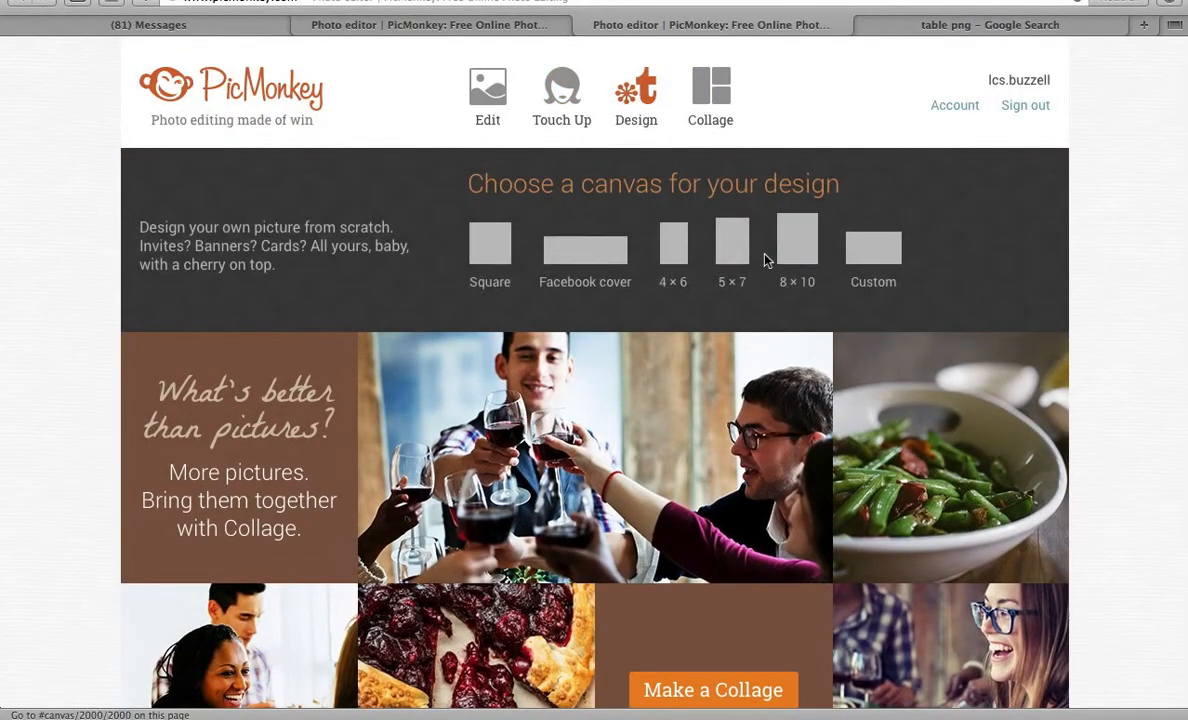
{"action": "left_click", "coordinate": [875, 250]}
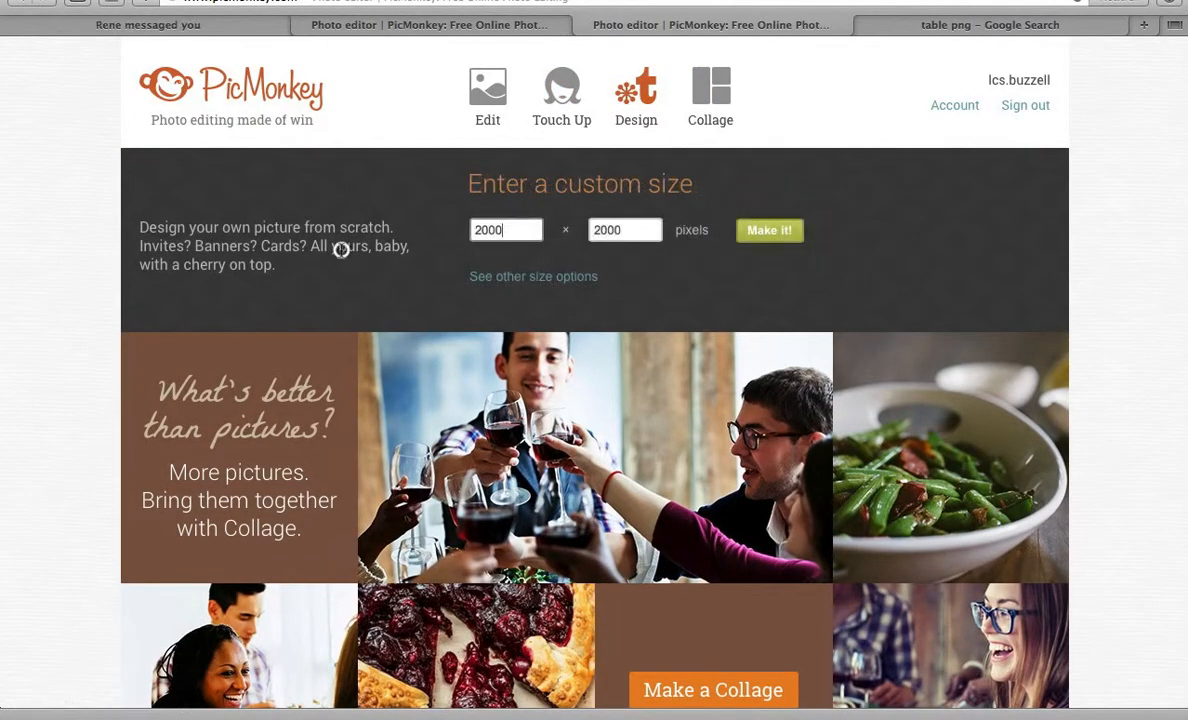
{"action": "key", "text": "BackSpace"}
{"action": "key", "text": "BackSpace"}
{"action": "type", "text": "12"}
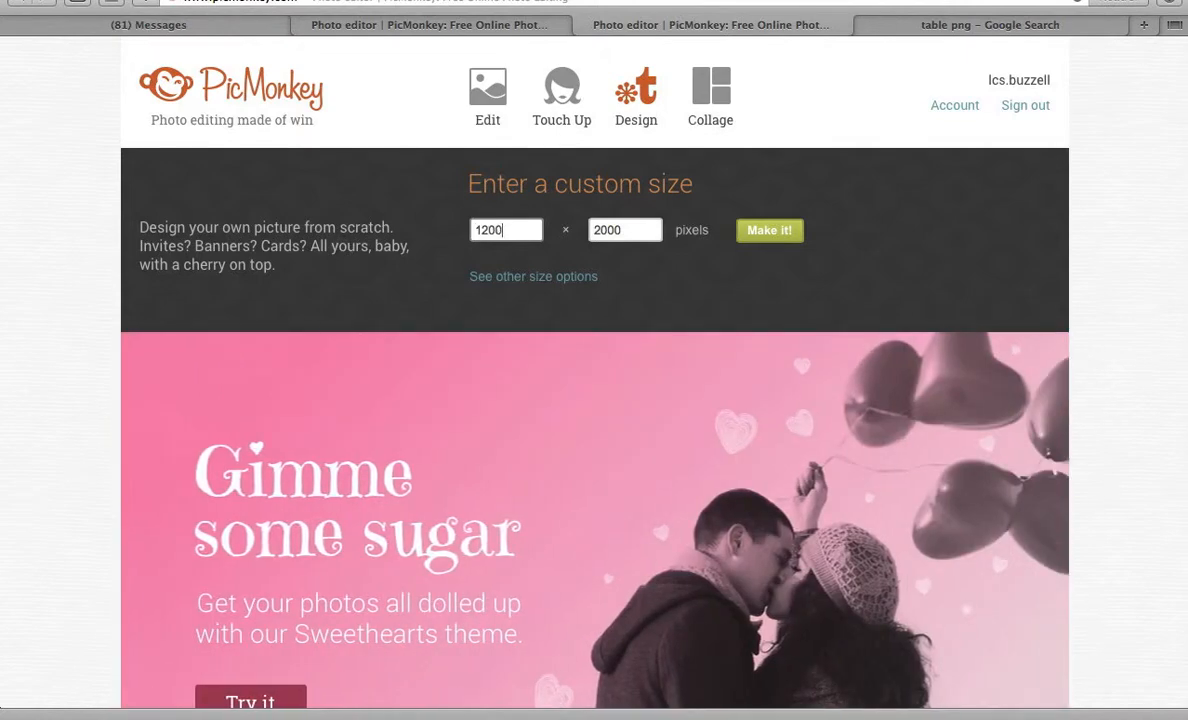
{"action": "key", "text": "Tab"}
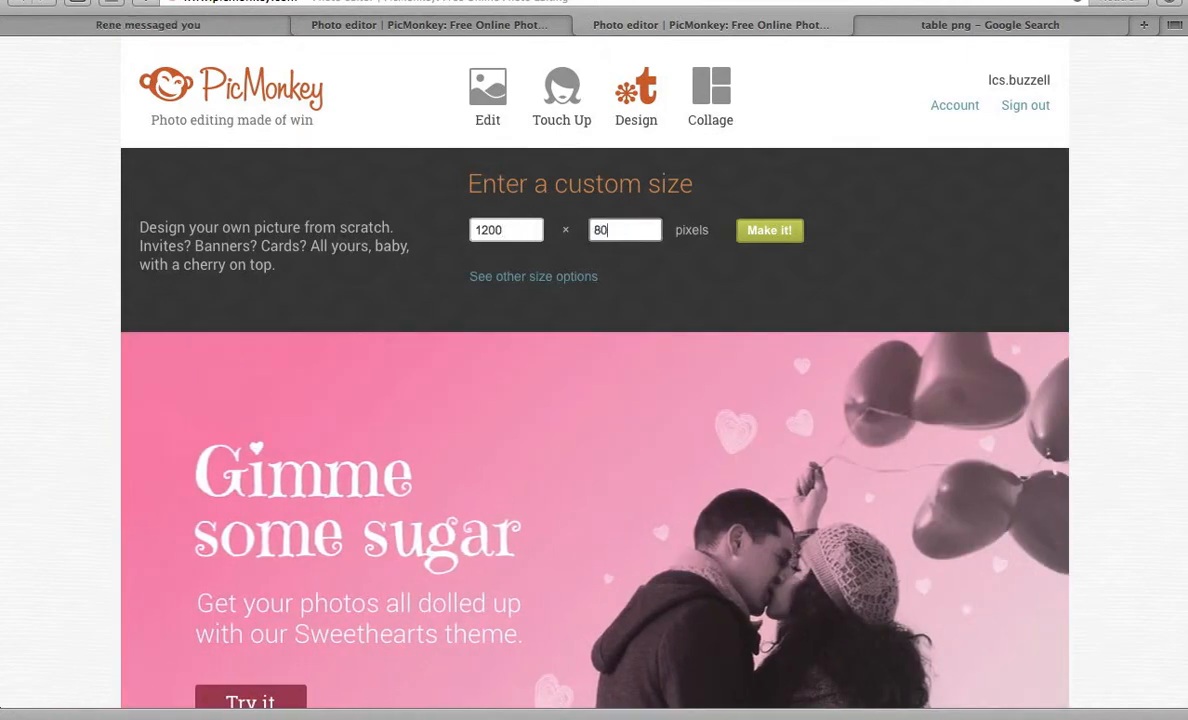
{"action": "left_click", "coordinate": [769, 231]}
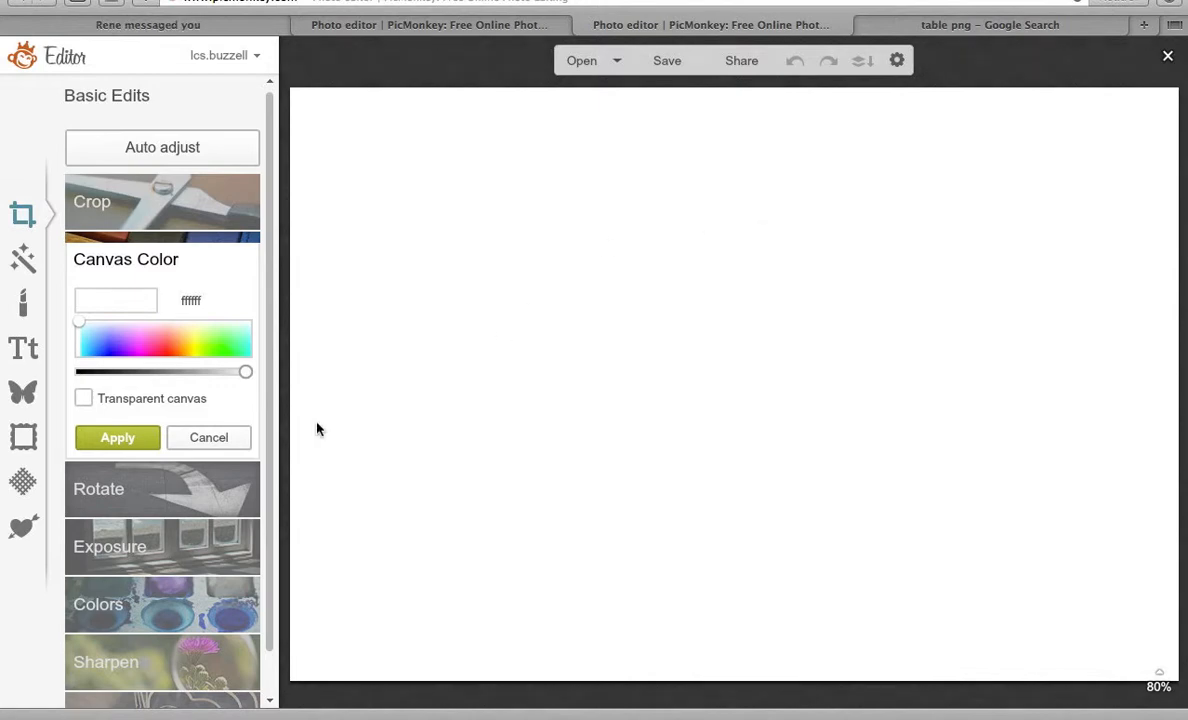
Accept the white canvas colour and add demo1.jpg from Downloads as an overlay.
{"action": "left_click", "coordinate": [143, 440]}
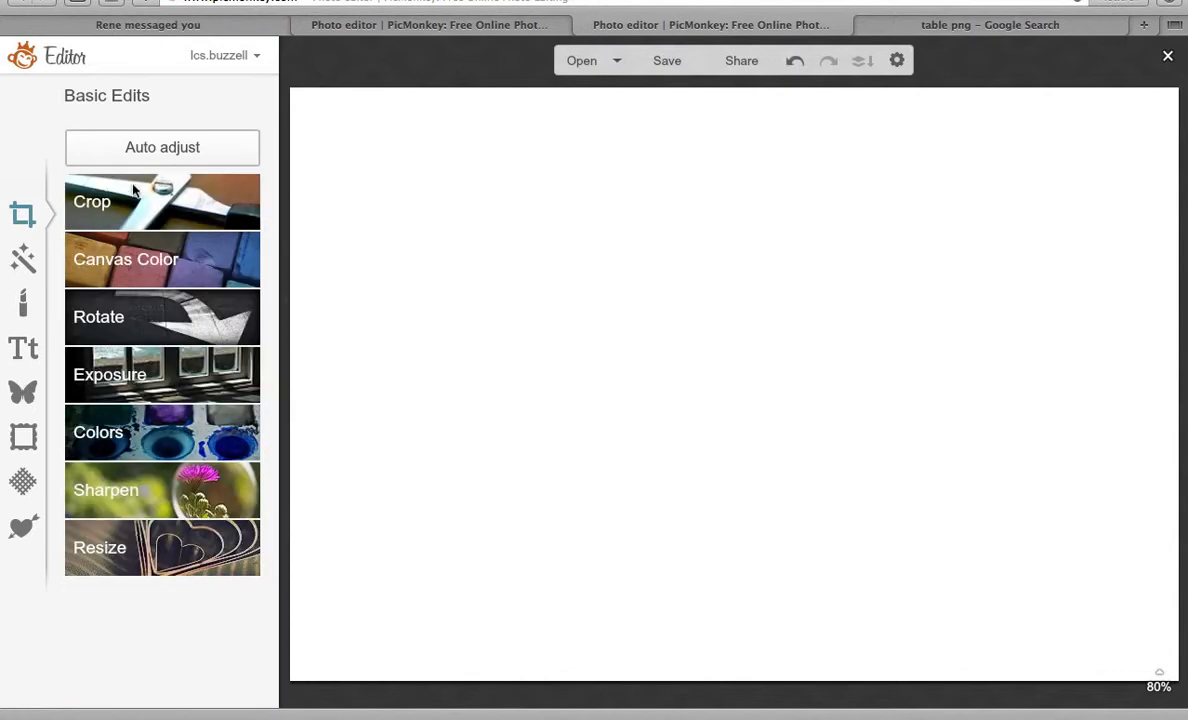
{"action": "left_click", "coordinate": [25, 390]}
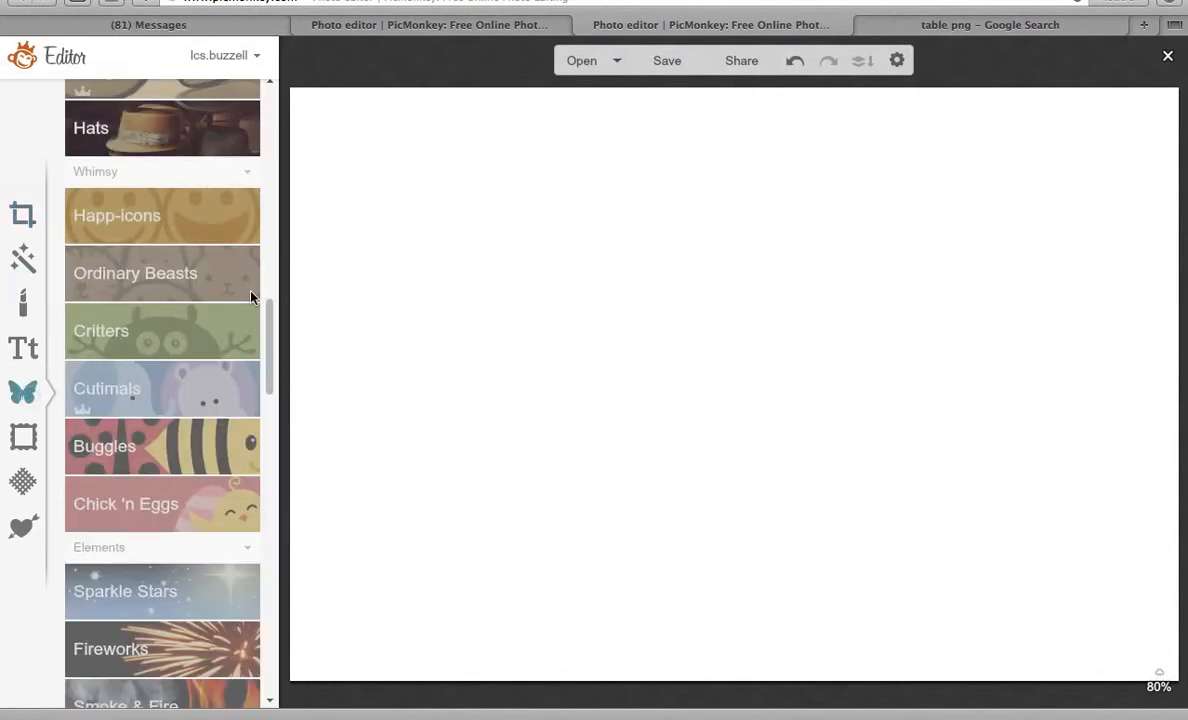
{"action": "left_click_drag", "start_coordinate": [268, 369], "coordinate": [299, 3]}
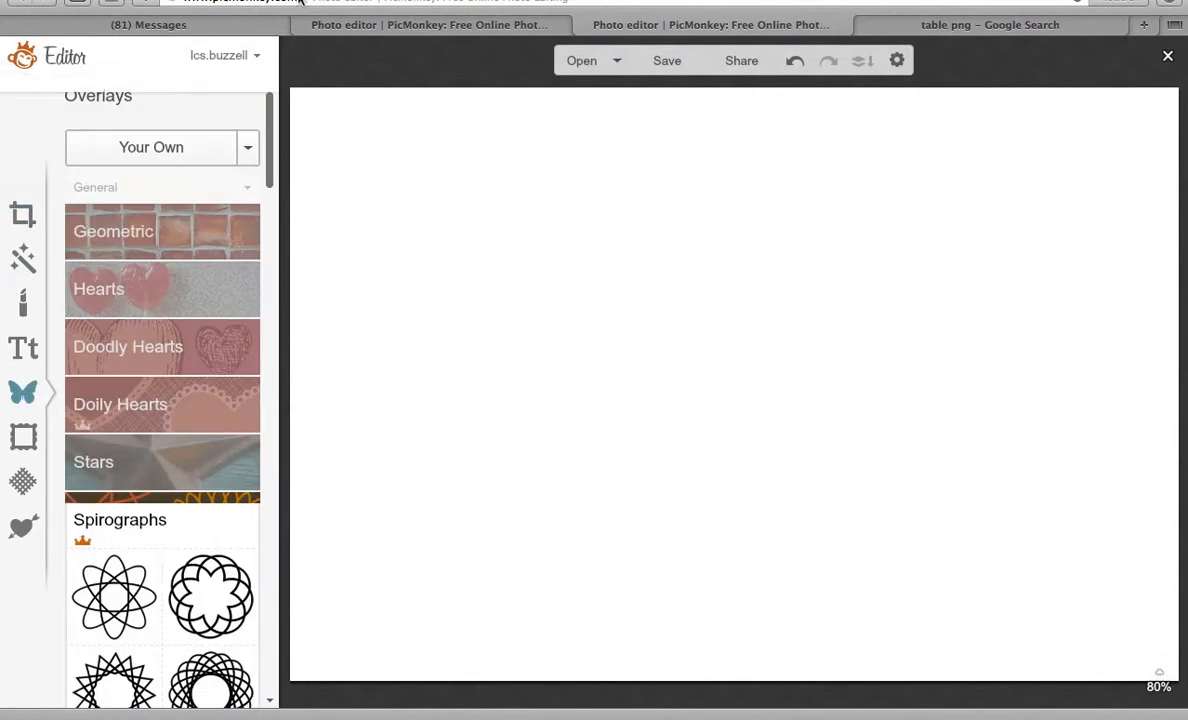
{"action": "left_click", "coordinate": [134, 150]}
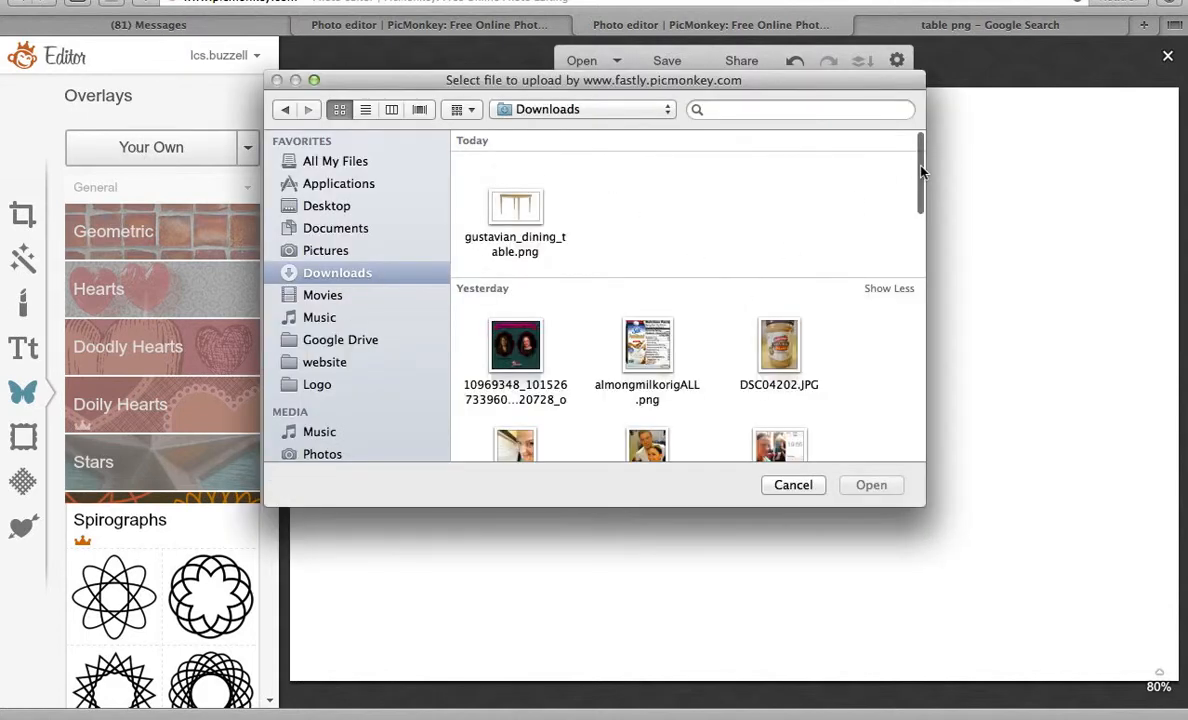
{"action": "left_click_drag", "start_coordinate": [921, 168], "coordinate": [905, 606]}
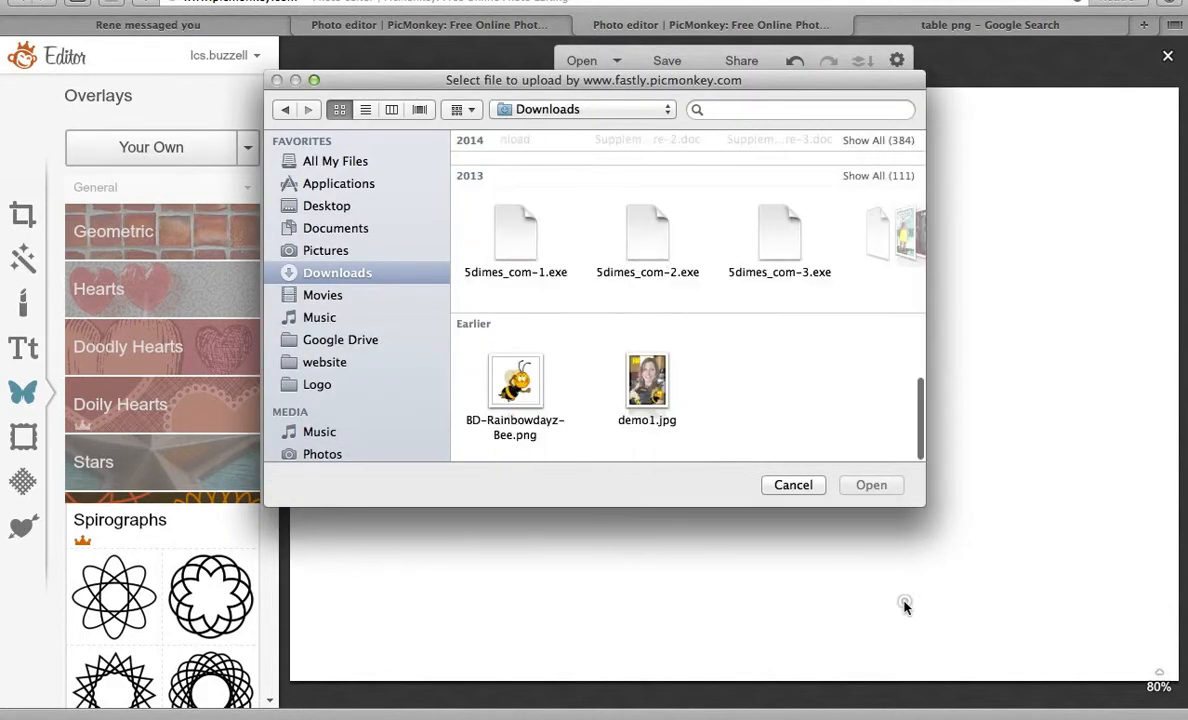
{"action": "left_click", "coordinate": [648, 376]}
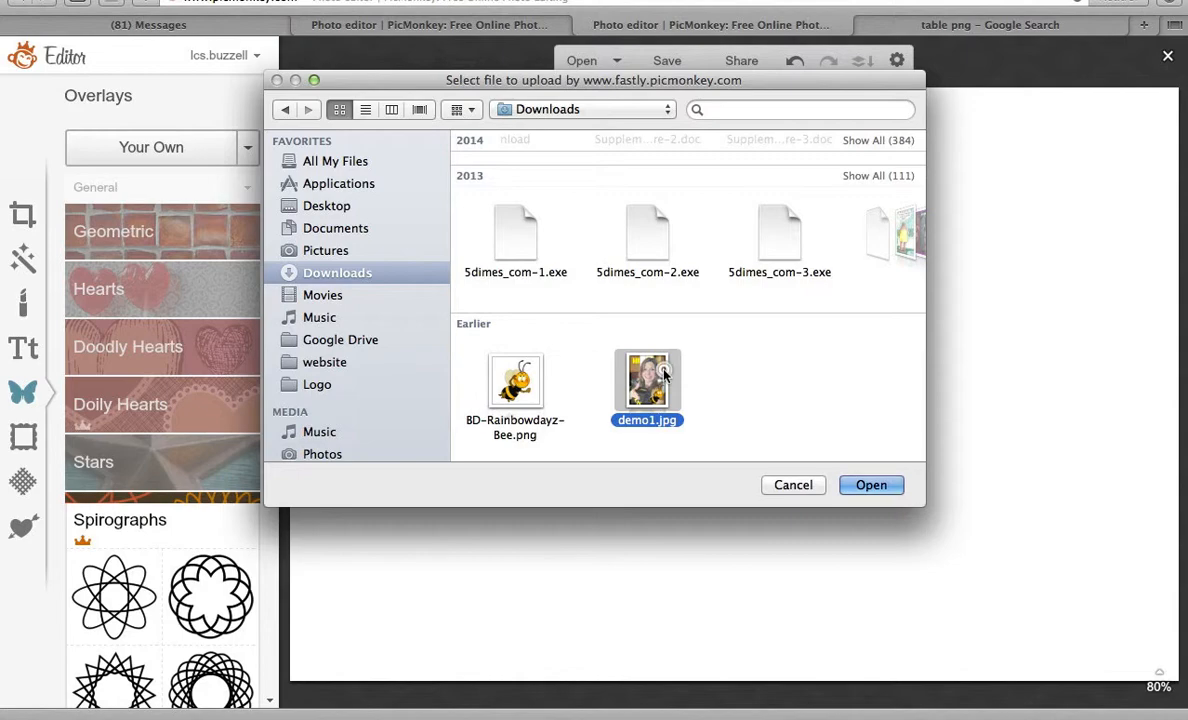
{"action": "double_click", "coordinate": [662, 378]}
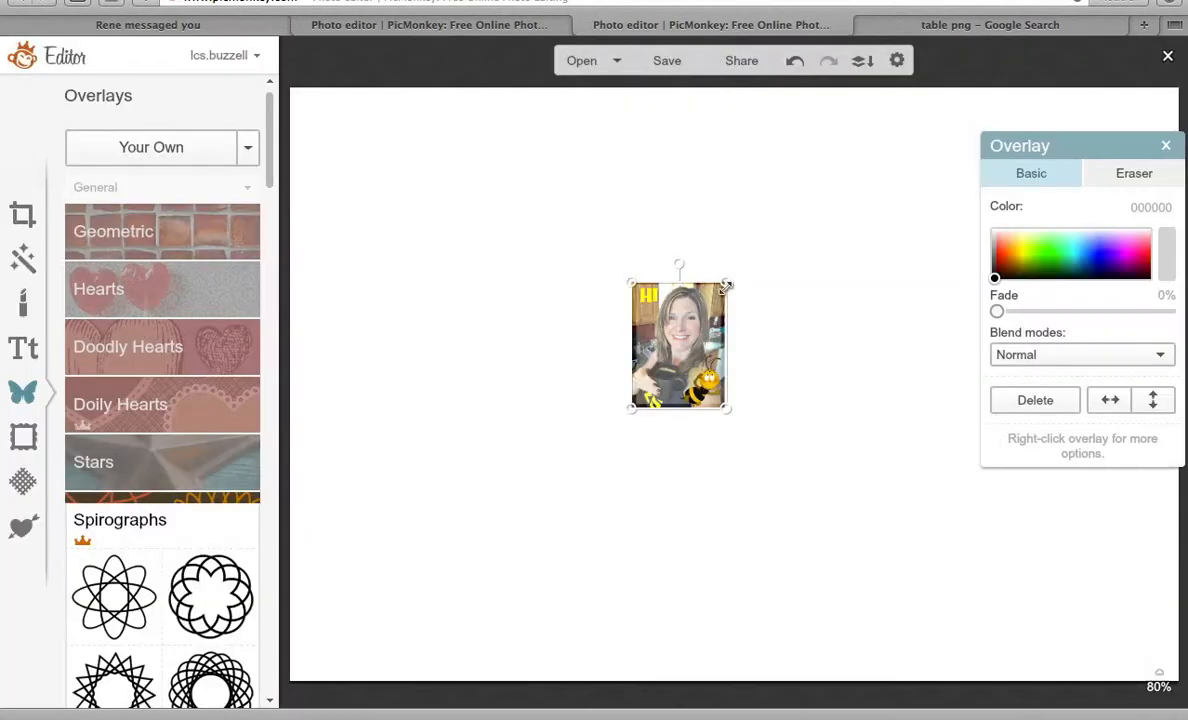
Enlarge the selfie overlay and move it to the canvas's right side.
{"action": "left_click_drag", "start_coordinate": [726, 286], "coordinate": [947, 79]}
{"action": "left_click_drag", "start_coordinate": [871, 270], "coordinate": [756, 482]}
{"action": "left_click_drag", "start_coordinate": [830, 238], "coordinate": [1098, 97]}
{"action": "left_click_drag", "start_coordinate": [778, 292], "coordinate": [1010, 291]}
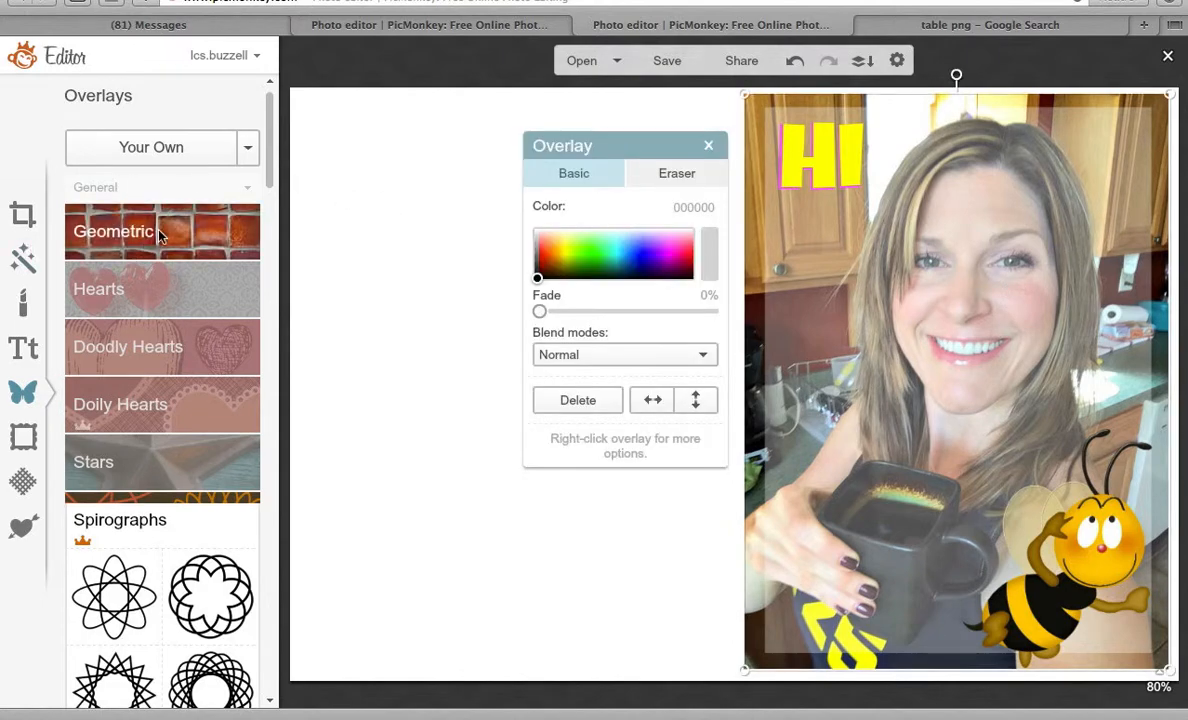
{"action": "left_click", "coordinate": [158, 233]}
Add a black geometric rectangle and stretch it top to bottom across the left half.
{"action": "left_click", "coordinate": [90, 284]}
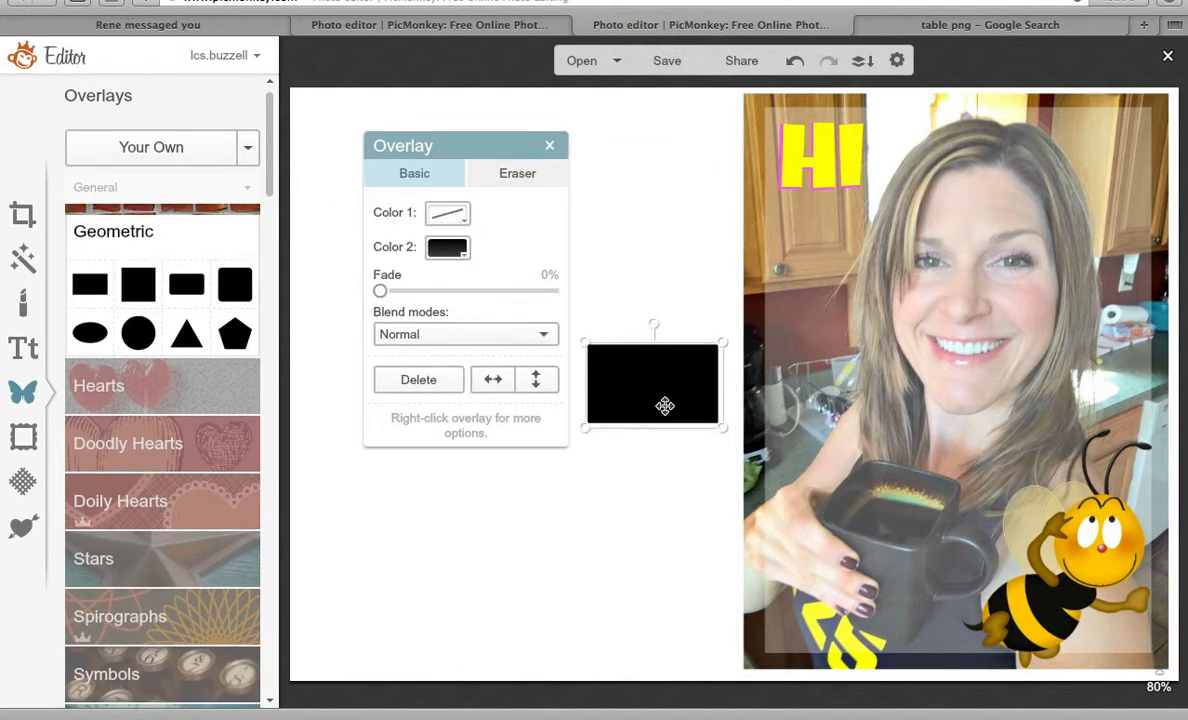
{"action": "left_click_drag", "start_coordinate": [665, 405], "coordinate": [681, 155]}
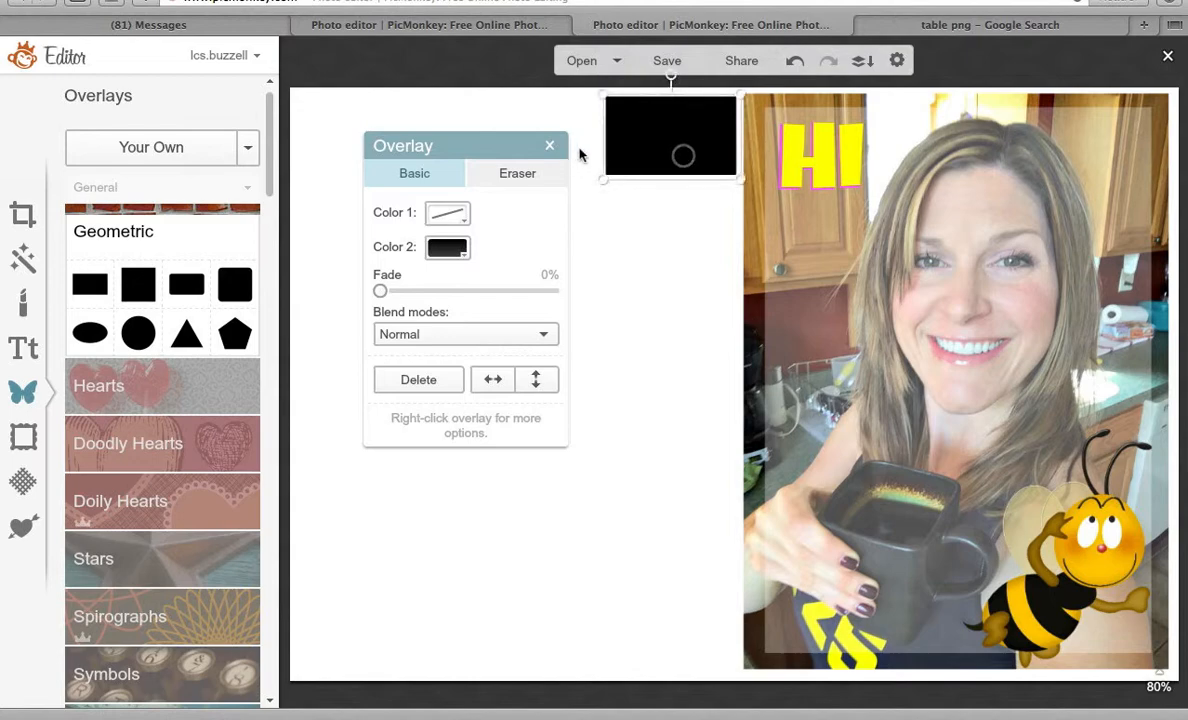
{"action": "left_click_drag", "start_coordinate": [579, 155], "coordinate": [286, 138]}
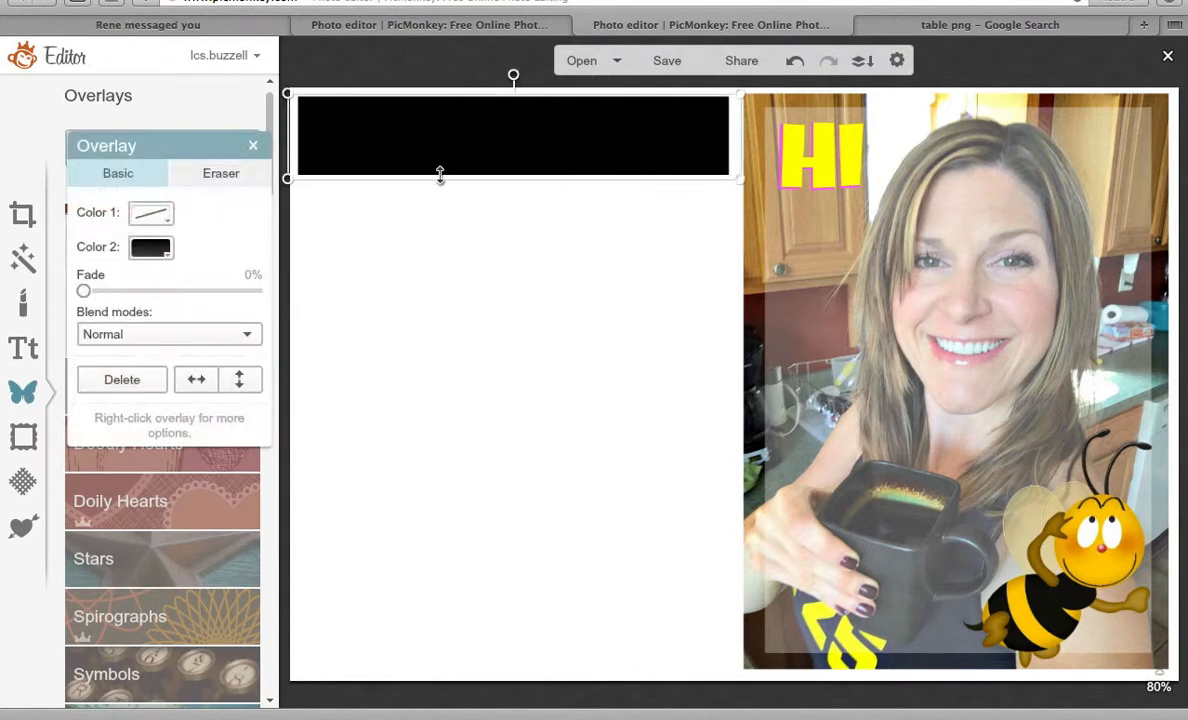
{"action": "left_click_drag", "start_coordinate": [440, 175], "coordinate": [526, 692]}
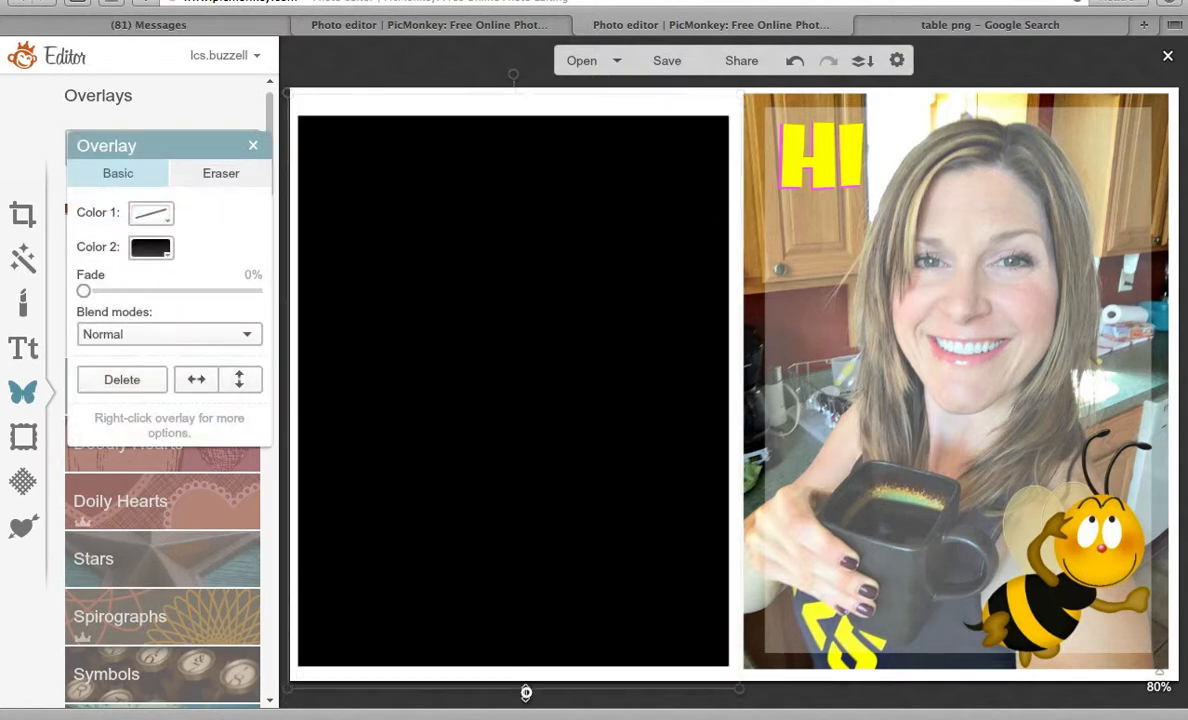
{"action": "left_click_drag", "start_coordinate": [578, 503], "coordinate": [584, 505]}
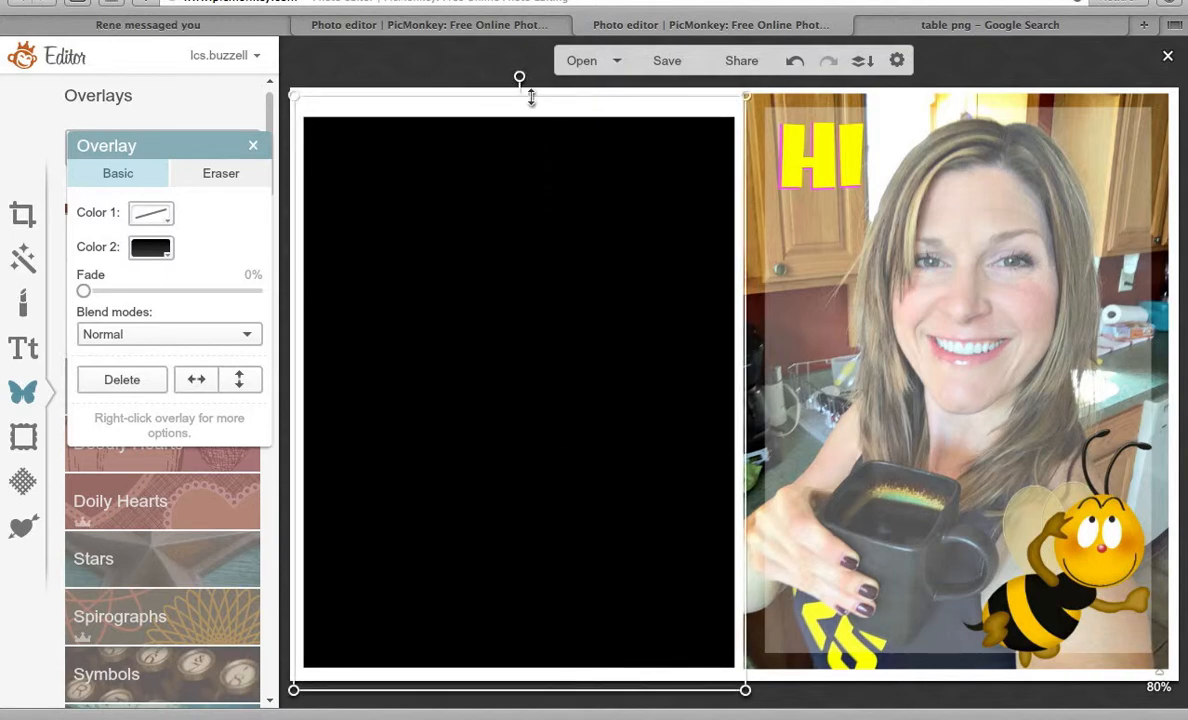
{"action": "left_click_drag", "start_coordinate": [531, 97], "coordinate": [531, 74]}
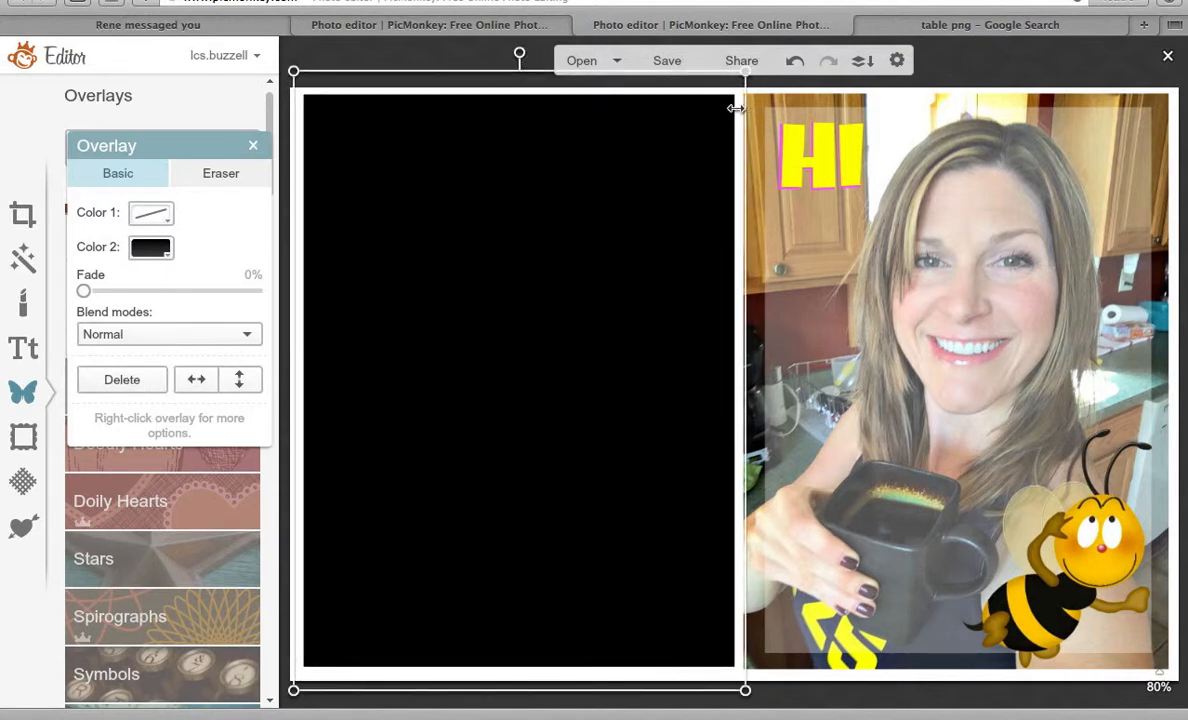
{"action": "left_click", "coordinate": [253, 148]}
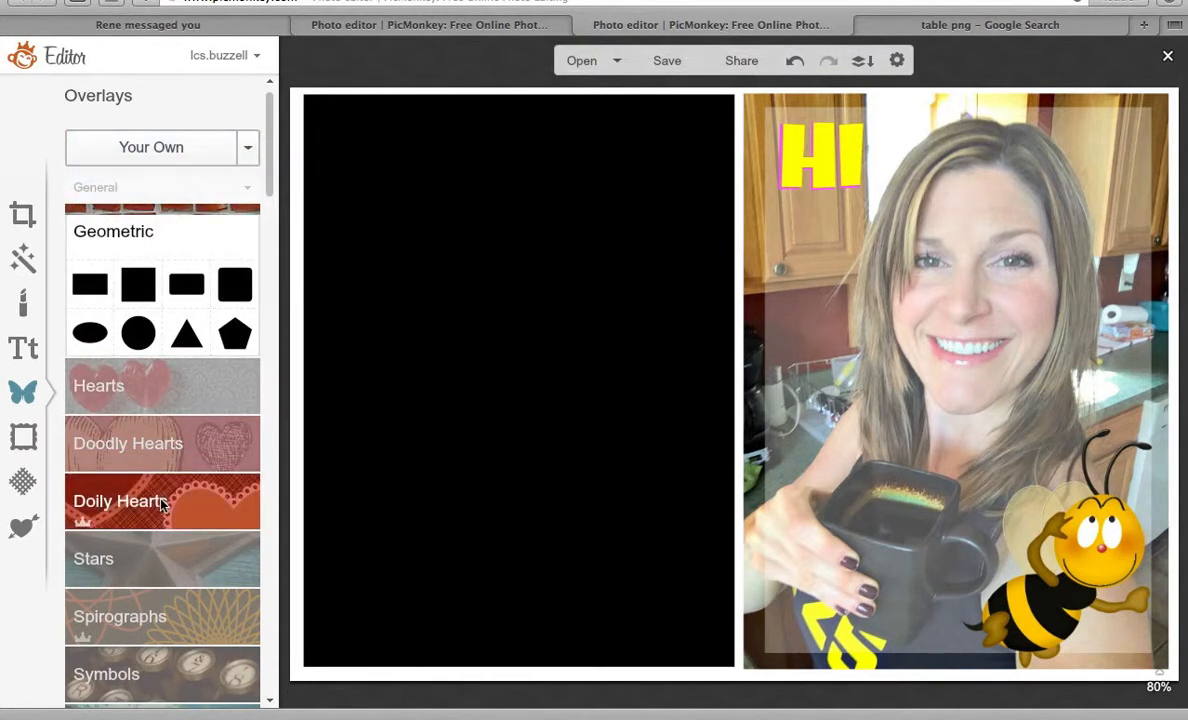
{"action": "left_click_drag", "start_coordinate": [271, 140], "coordinate": [262, 80]}
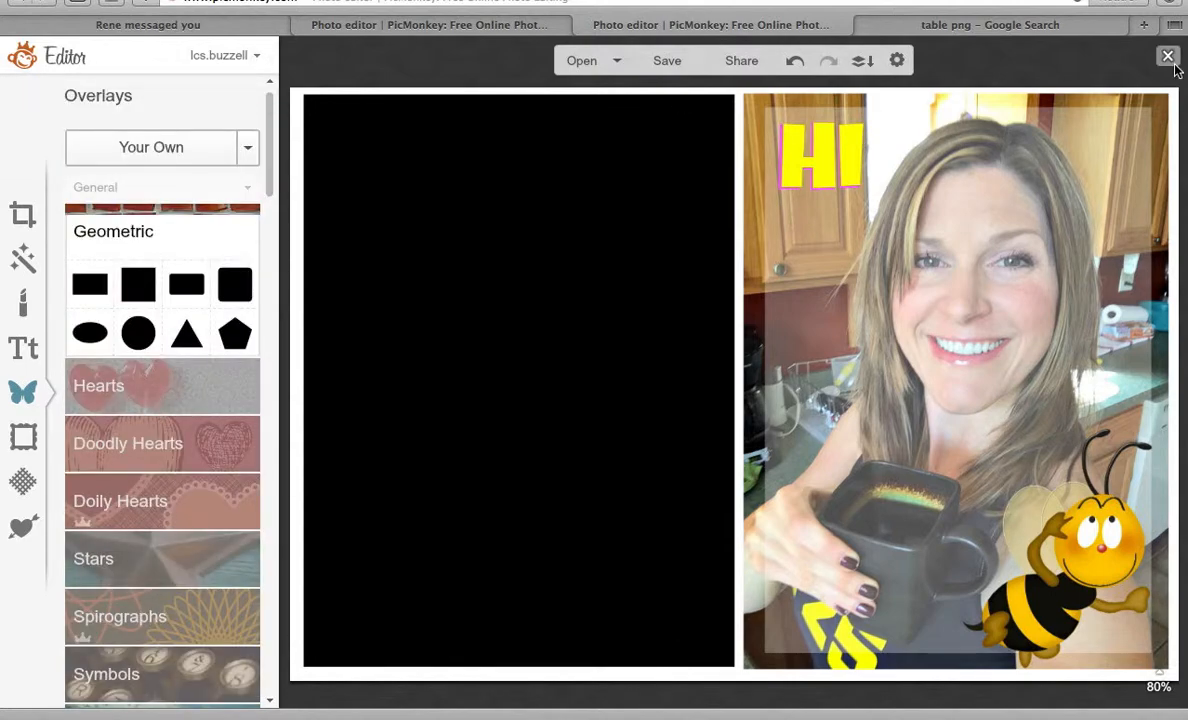